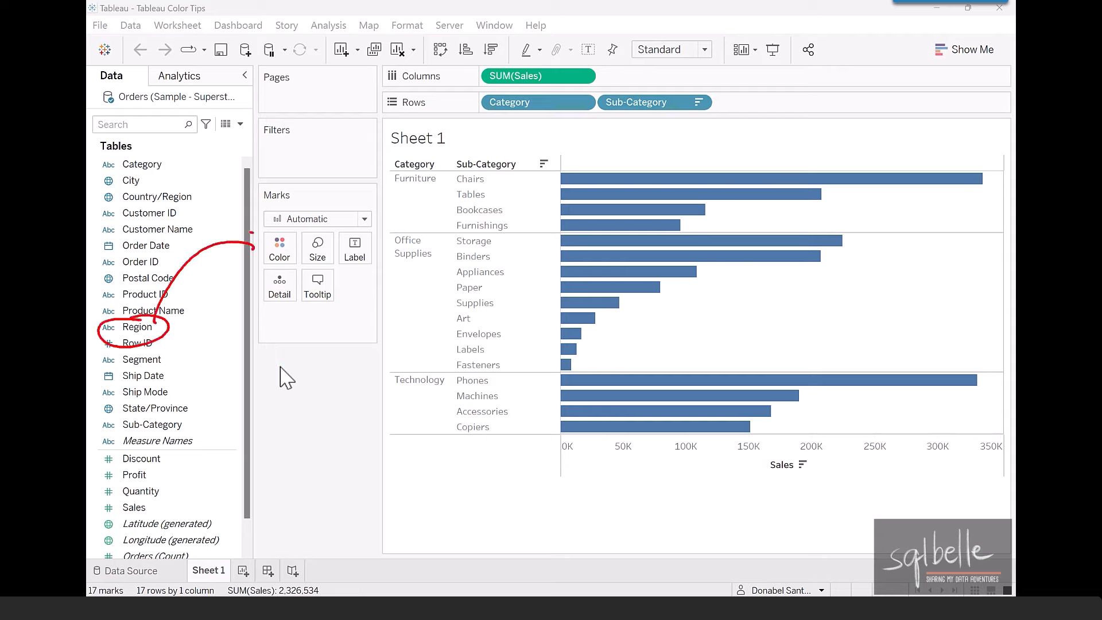
- Color the sales bars by Region
drag(137, 328, 280, 257)
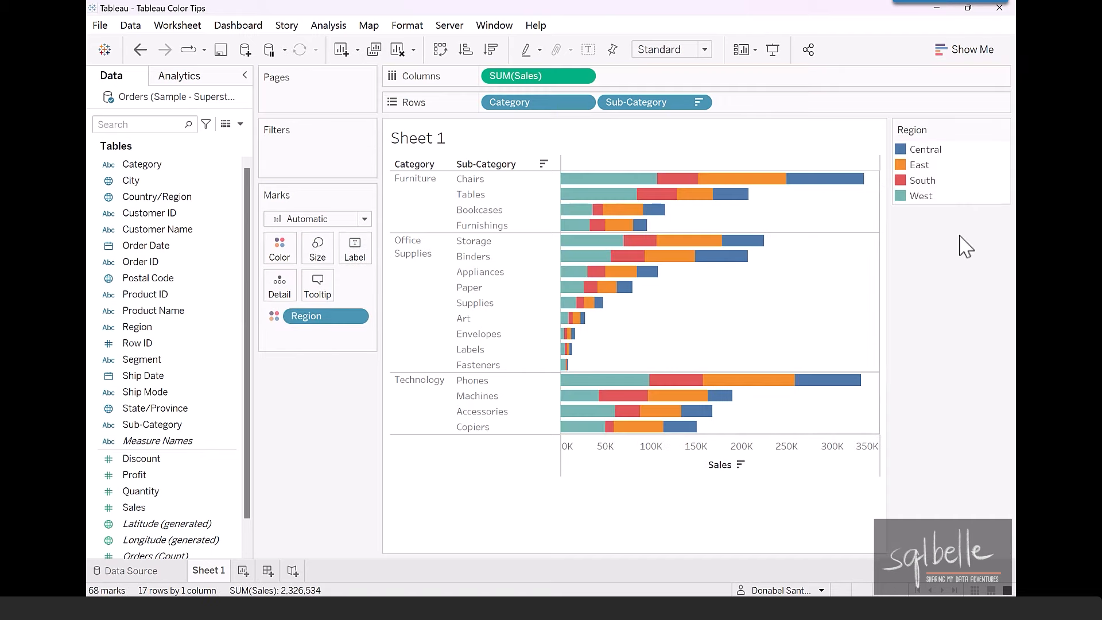
- Hide the Region color legend card and bring it back
click(1003, 130)
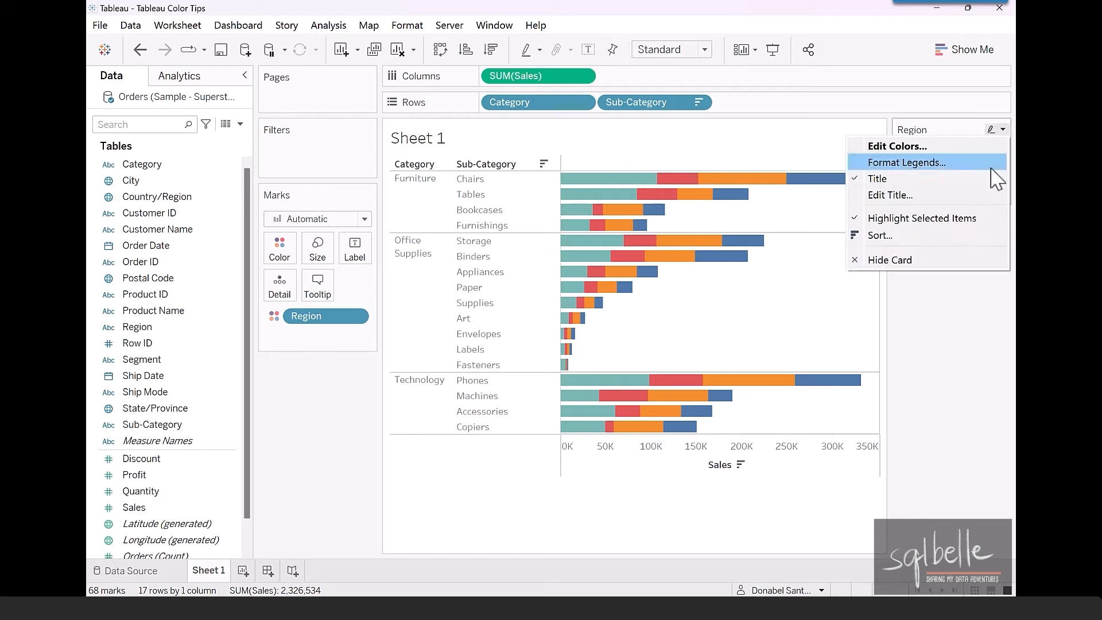
click(930, 260)
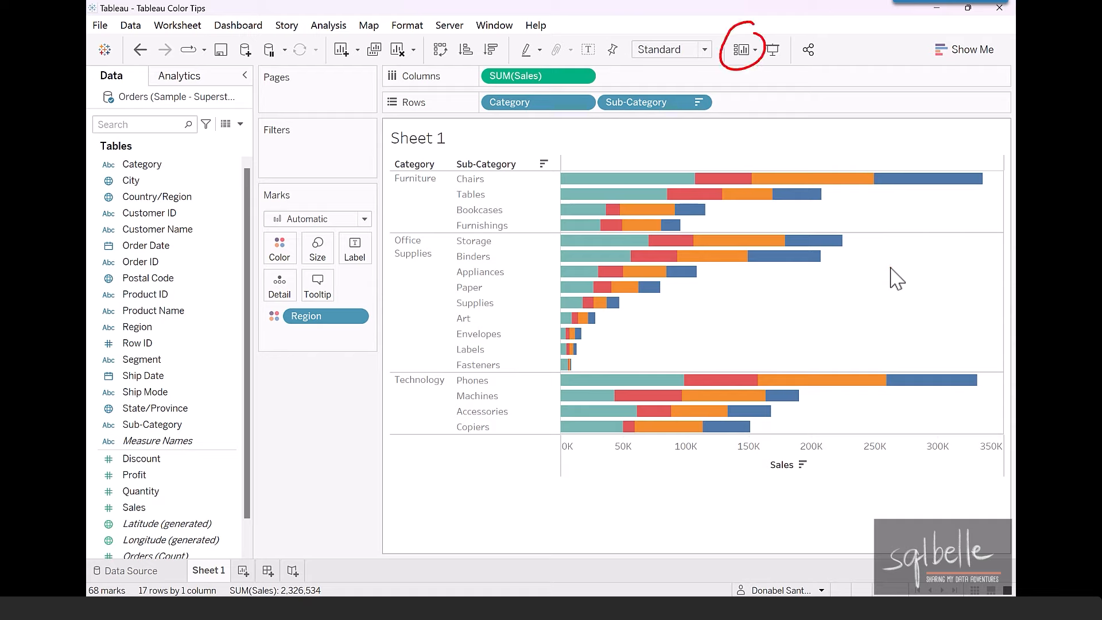
click(754, 52)
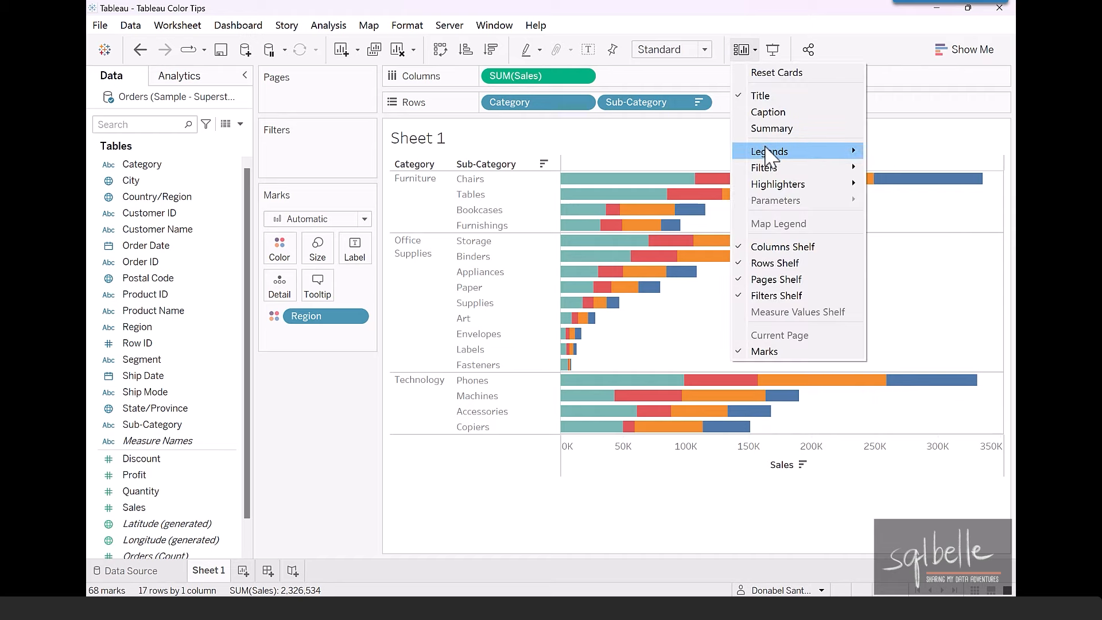
mouse_move(769, 152)
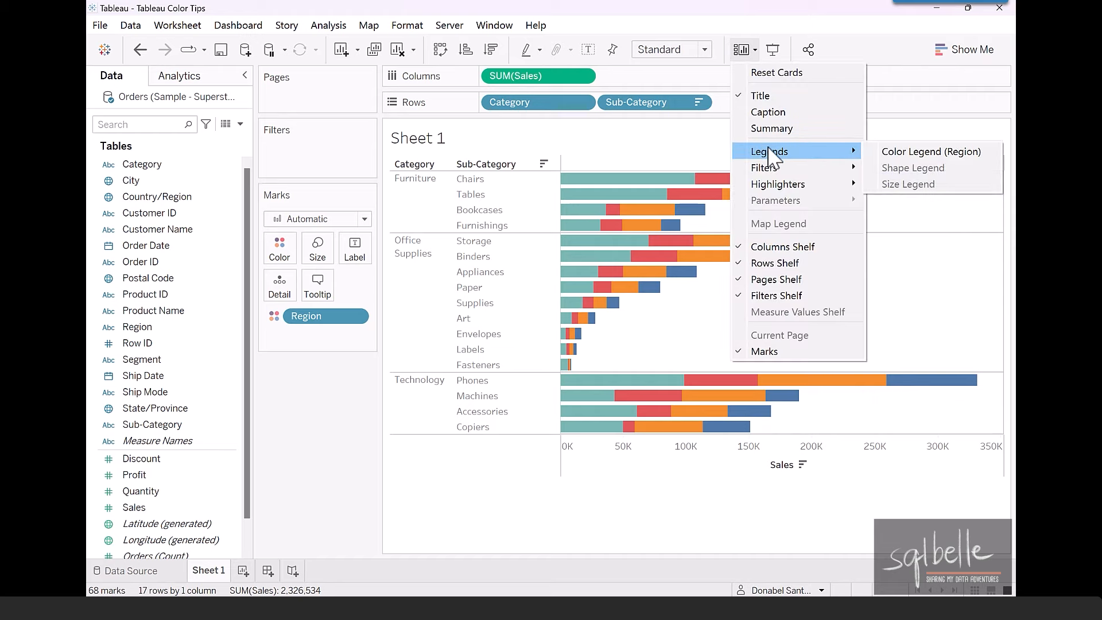
click(892, 161)
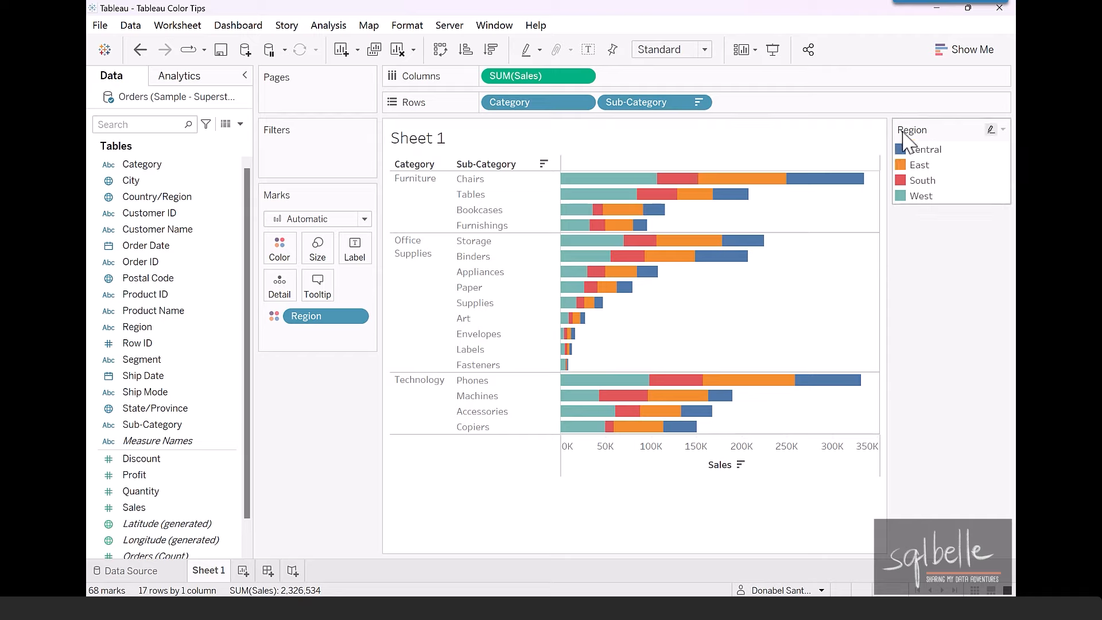
- Hide the Region legend once more and redisplay it from the analysis legend options
click(1003, 131)
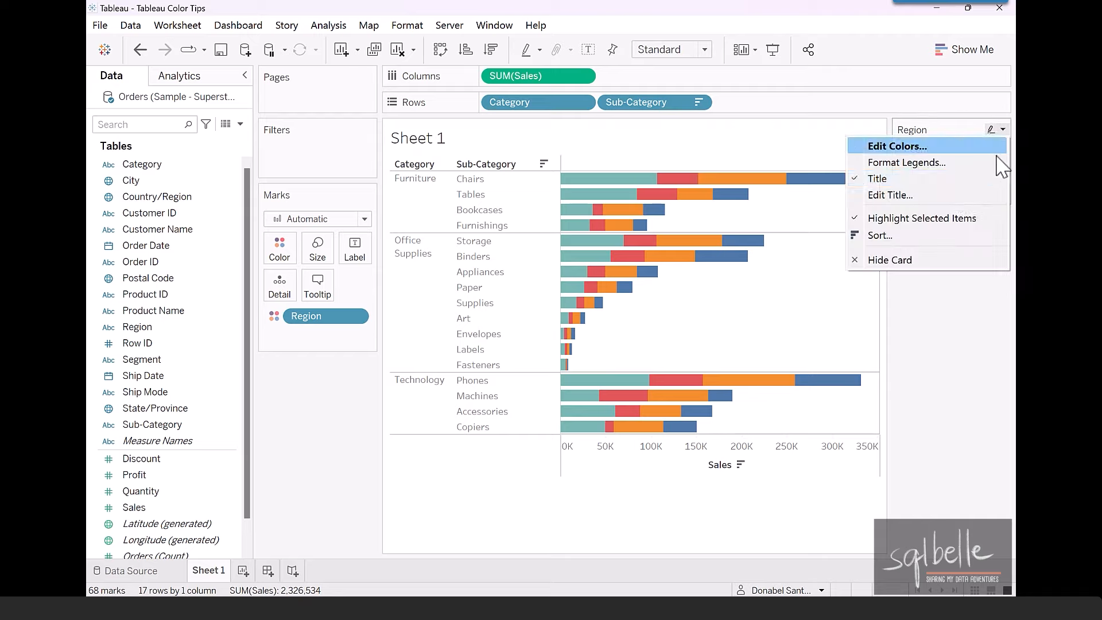
click(913, 263)
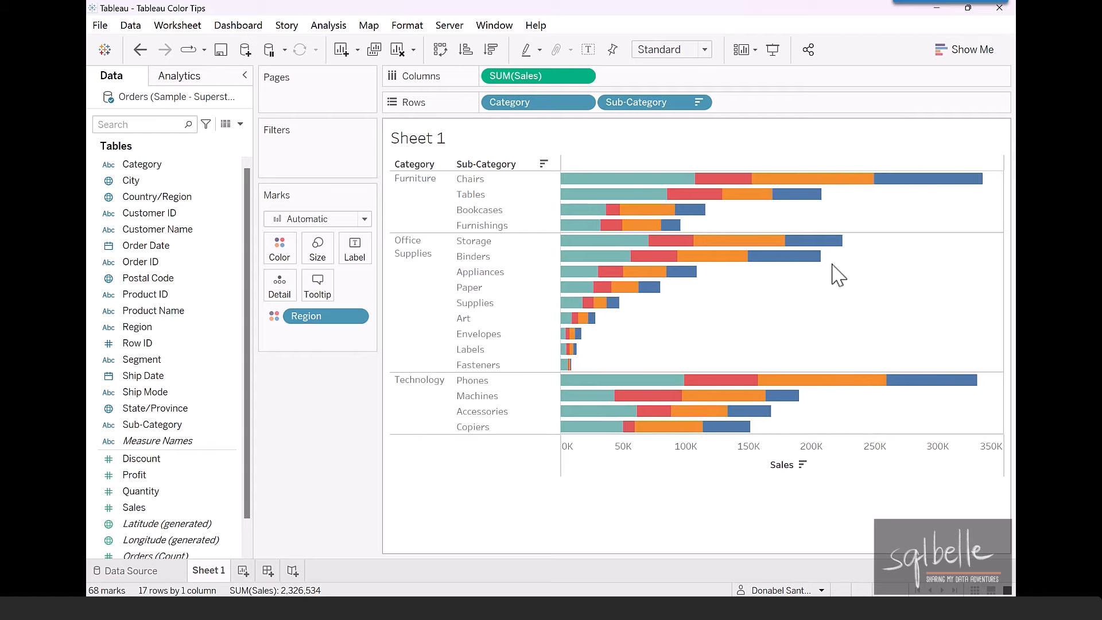
click(337, 26)
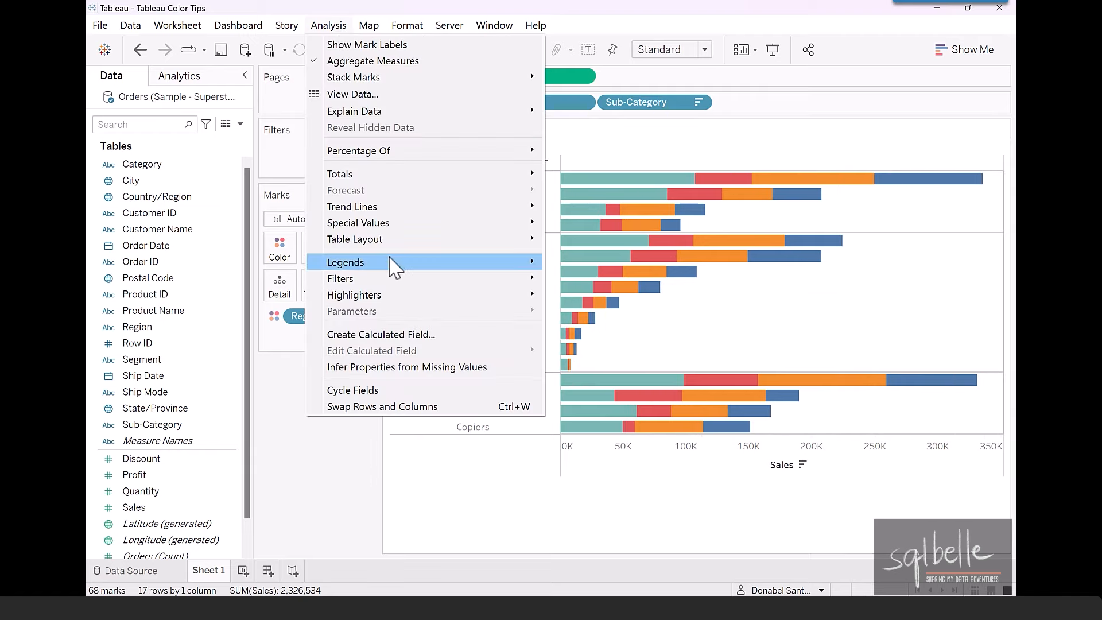
mouse_move(389, 261)
mouse_move(338, 262)
click(569, 261)
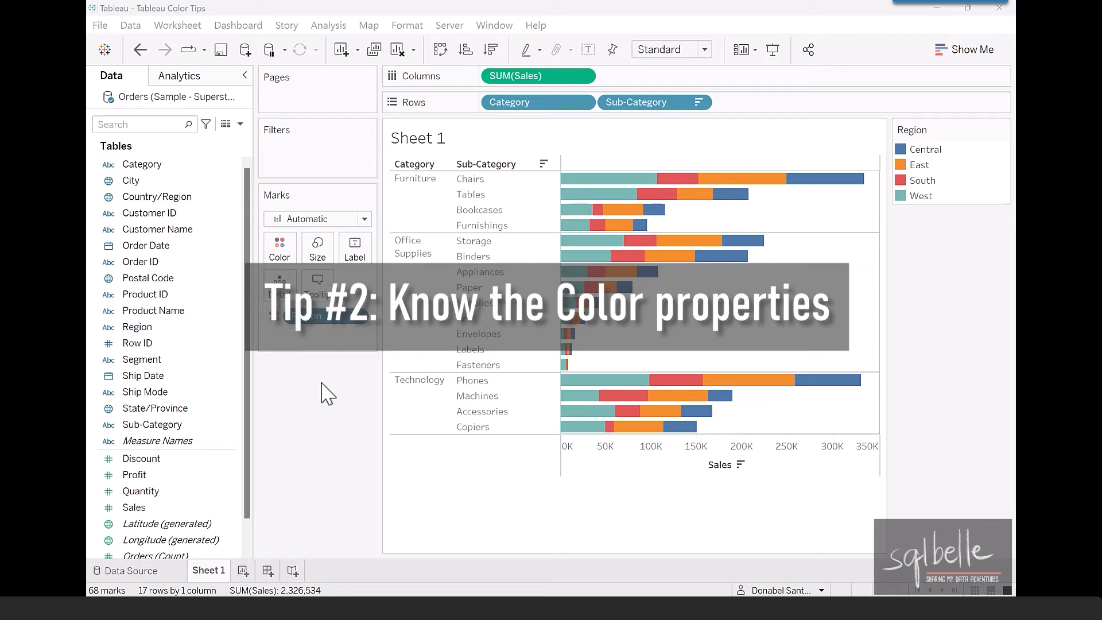
- Edit the Region colors and assign purple from the Automatic palette to Central
click(285, 259)
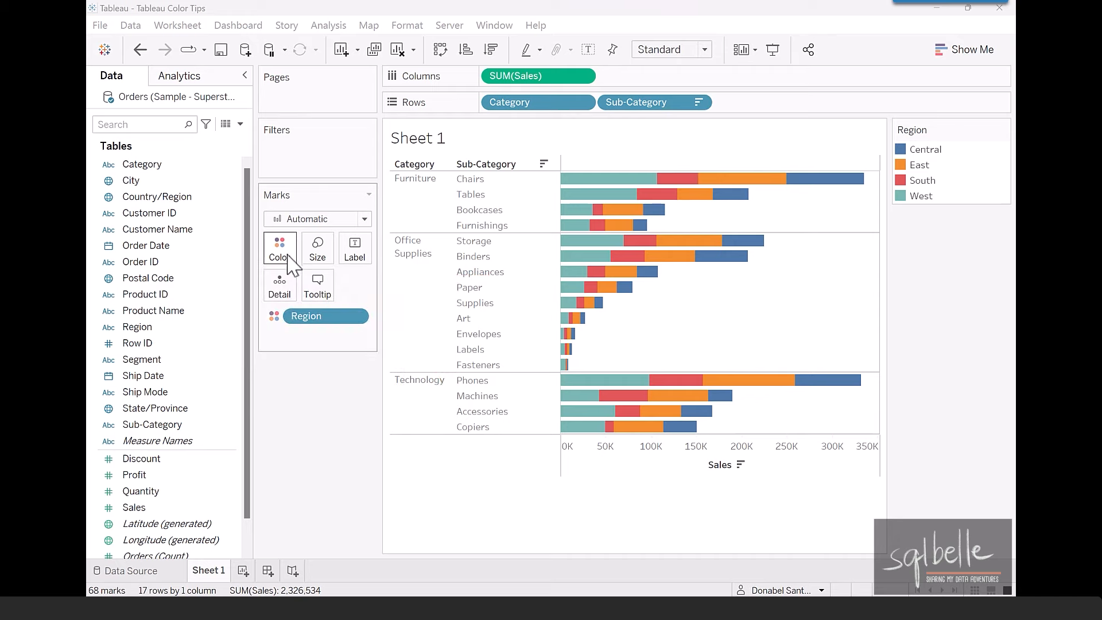
click(287, 252)
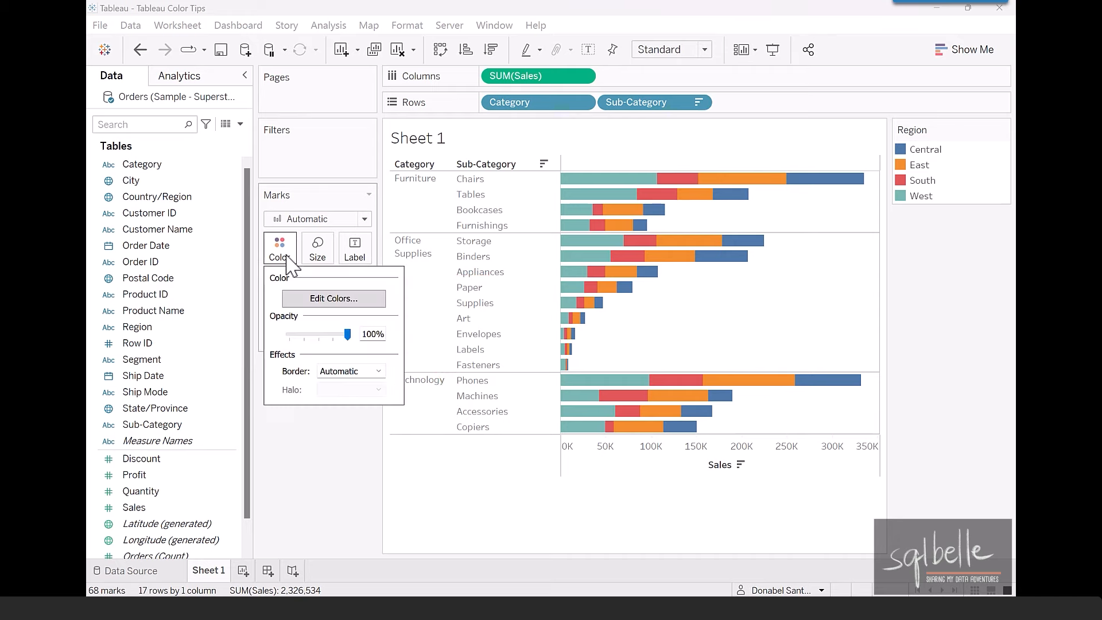
click(323, 300)
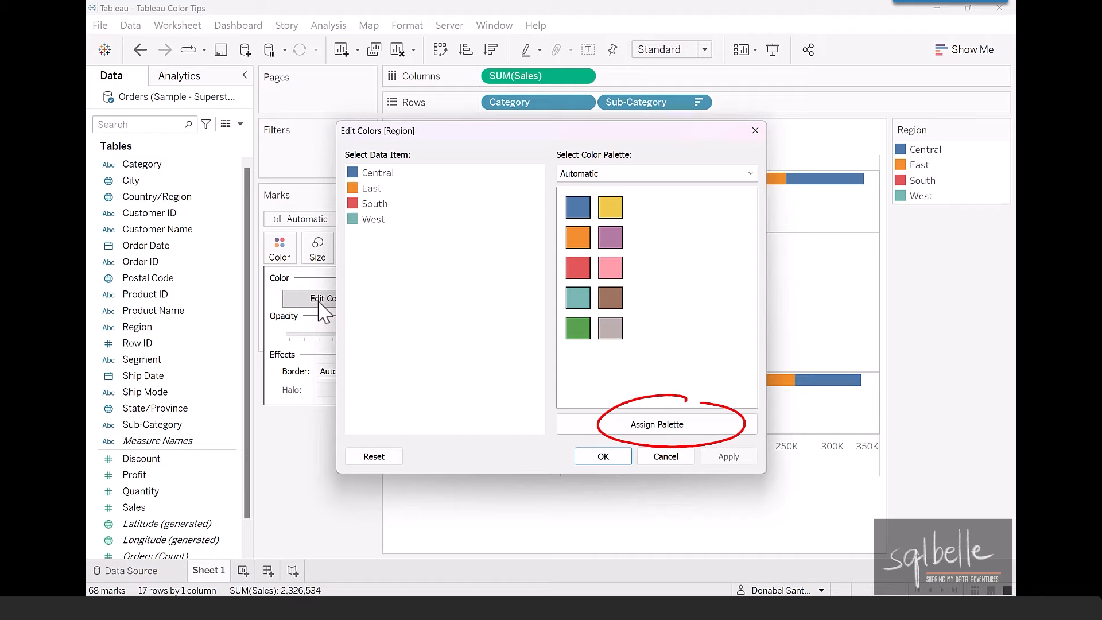
click(374, 172)
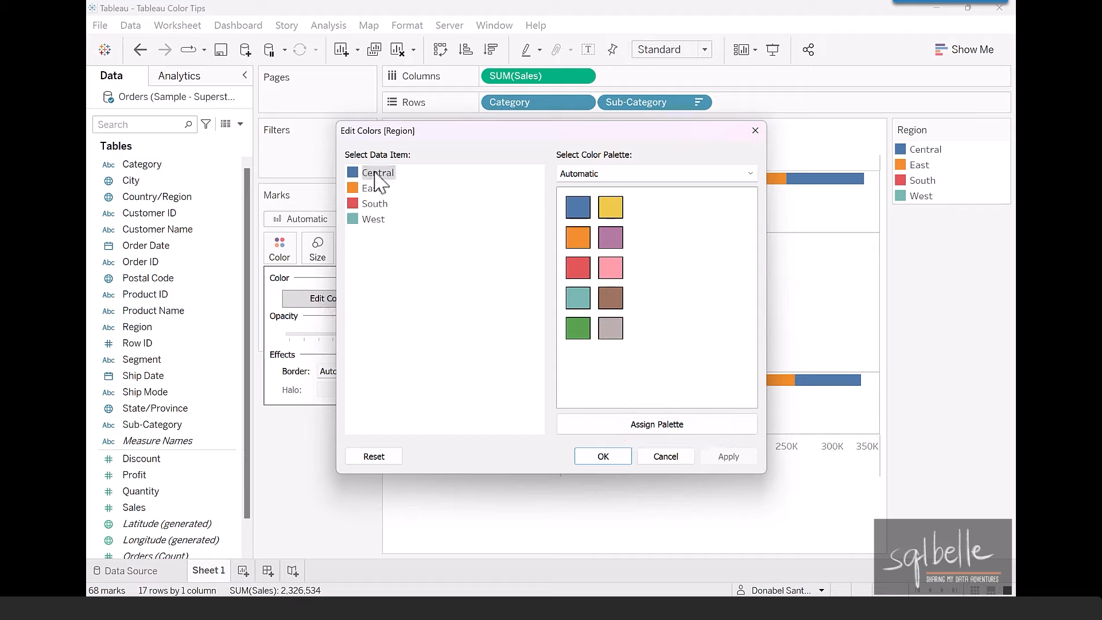
click(610, 237)
- Assign gray from the Color Blind palette to Central, and reset the Region colors to the automatic defaults
click(636, 174)
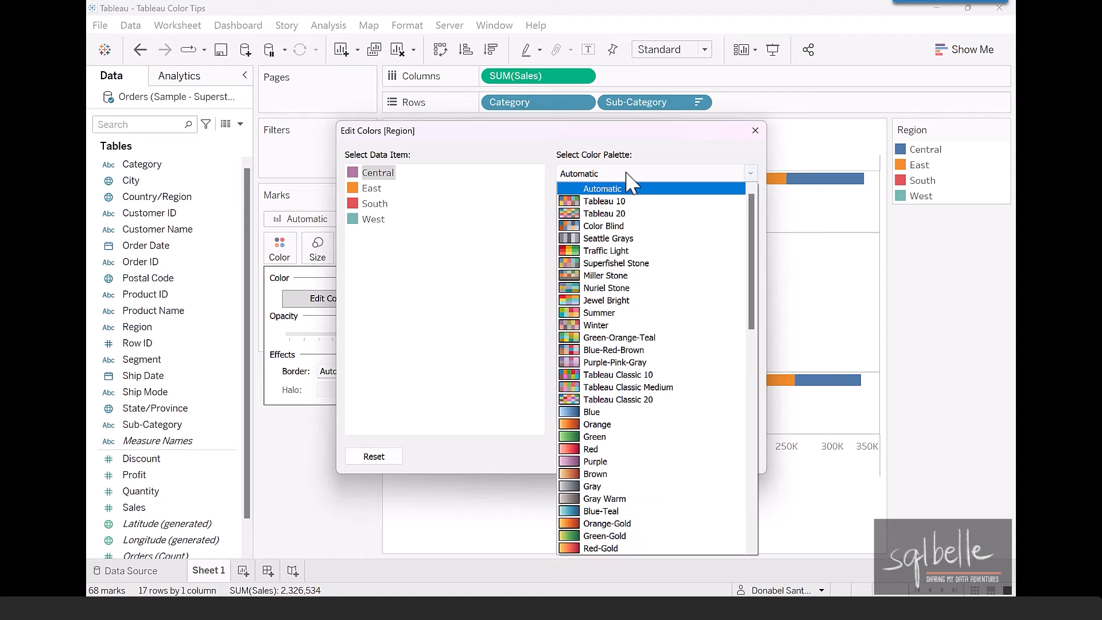
click(617, 228)
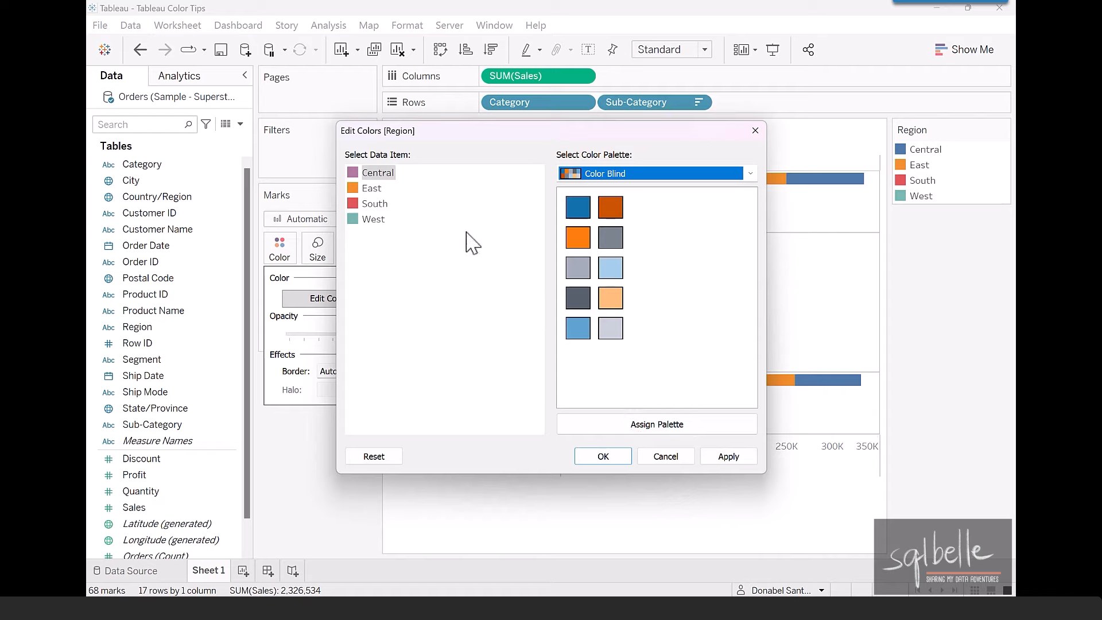
click(620, 238)
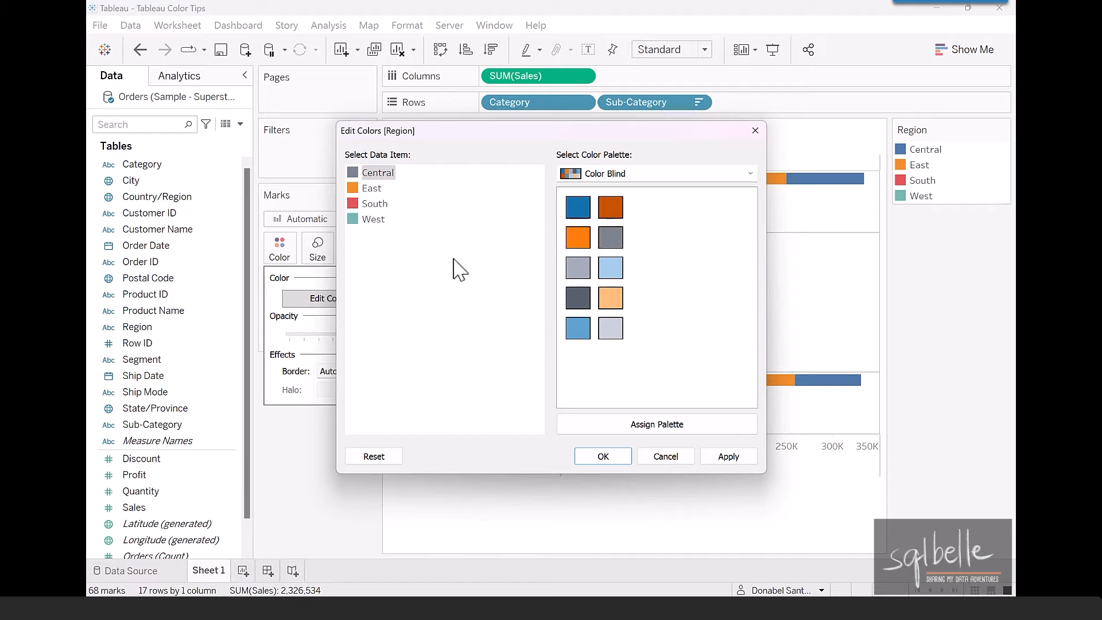
click(382, 460)
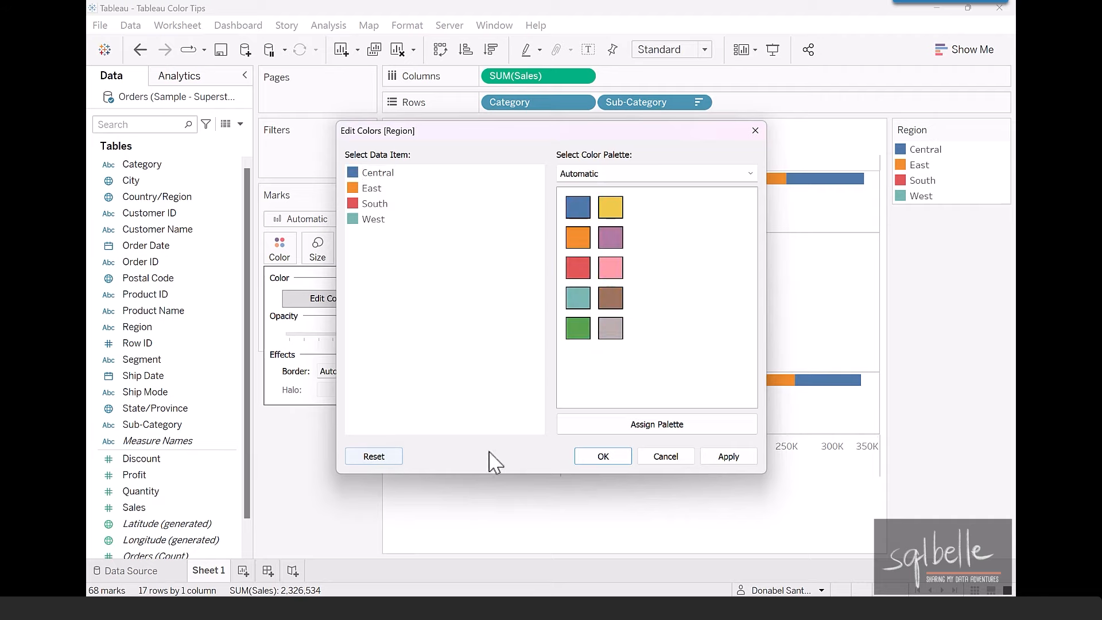
click(602, 458)
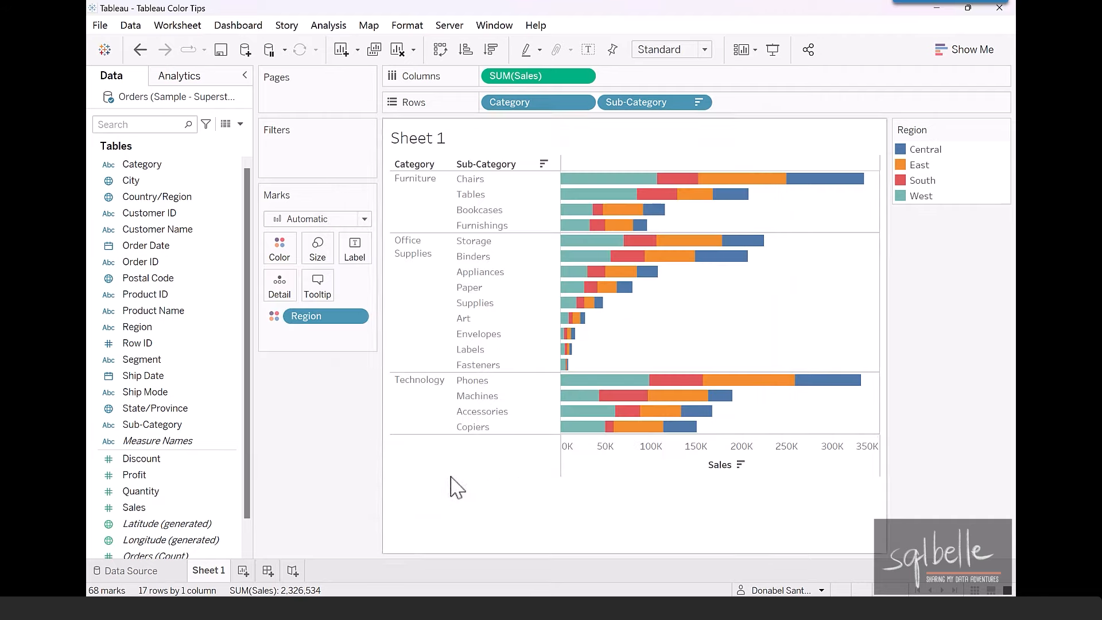
- Try the mark opacity at 44% and at 0%, returning it to 100% each time
click(277, 247)
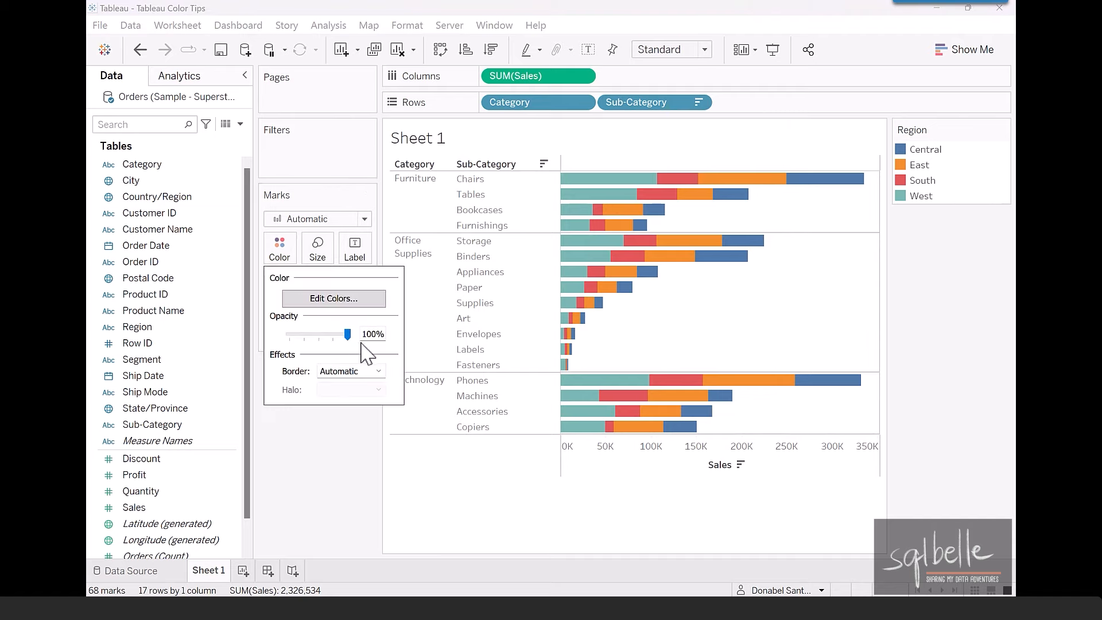
drag(348, 334, 315, 334)
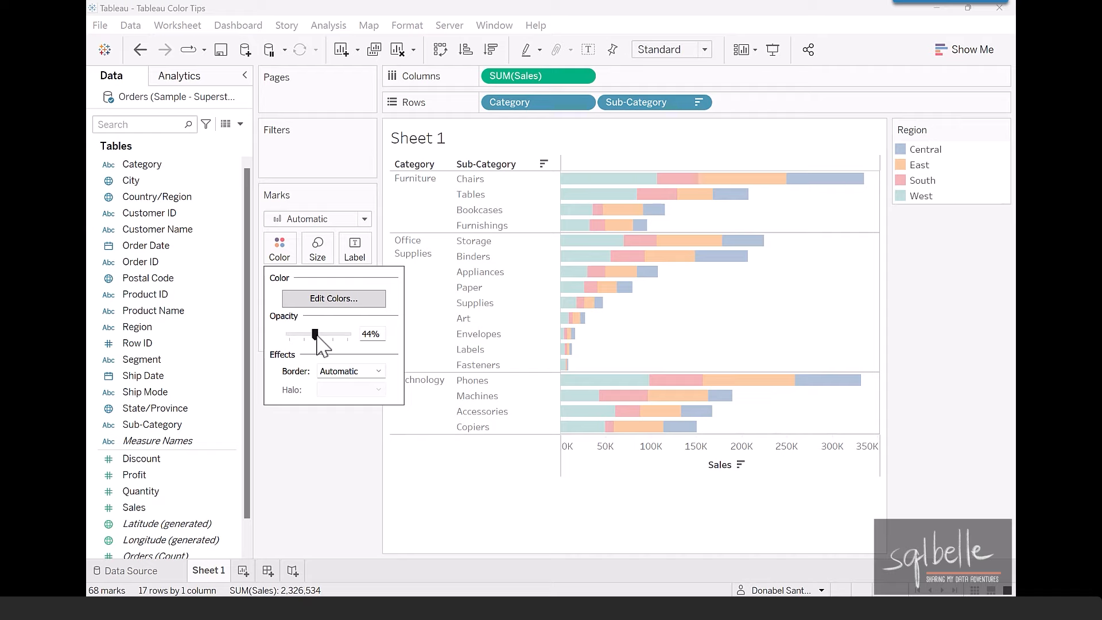
drag(315, 335, 348, 336)
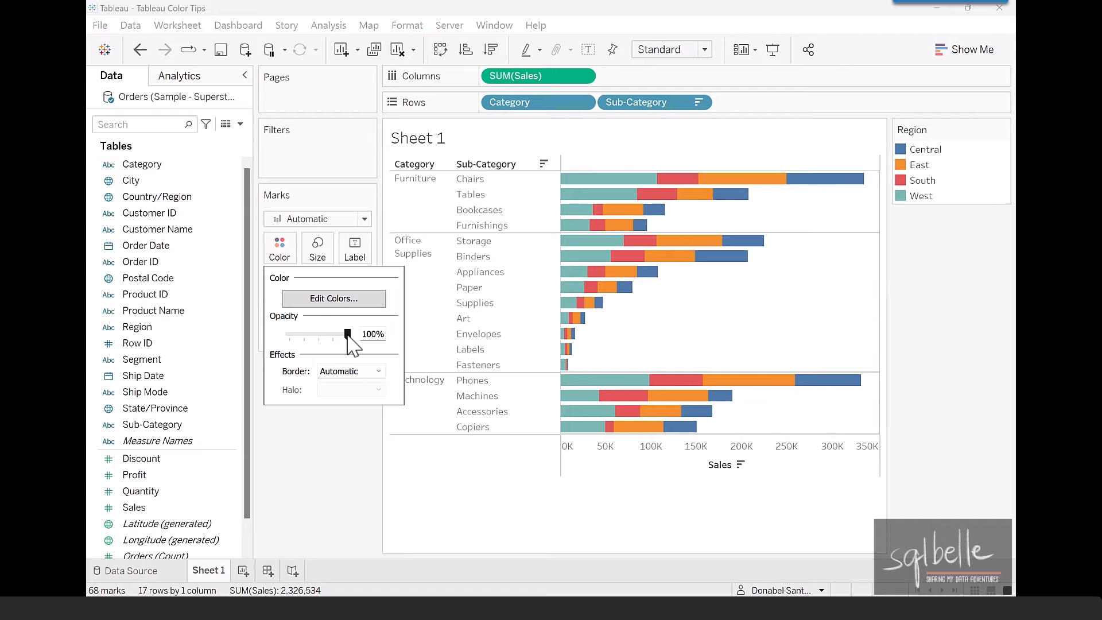
drag(348, 337, 286, 338)
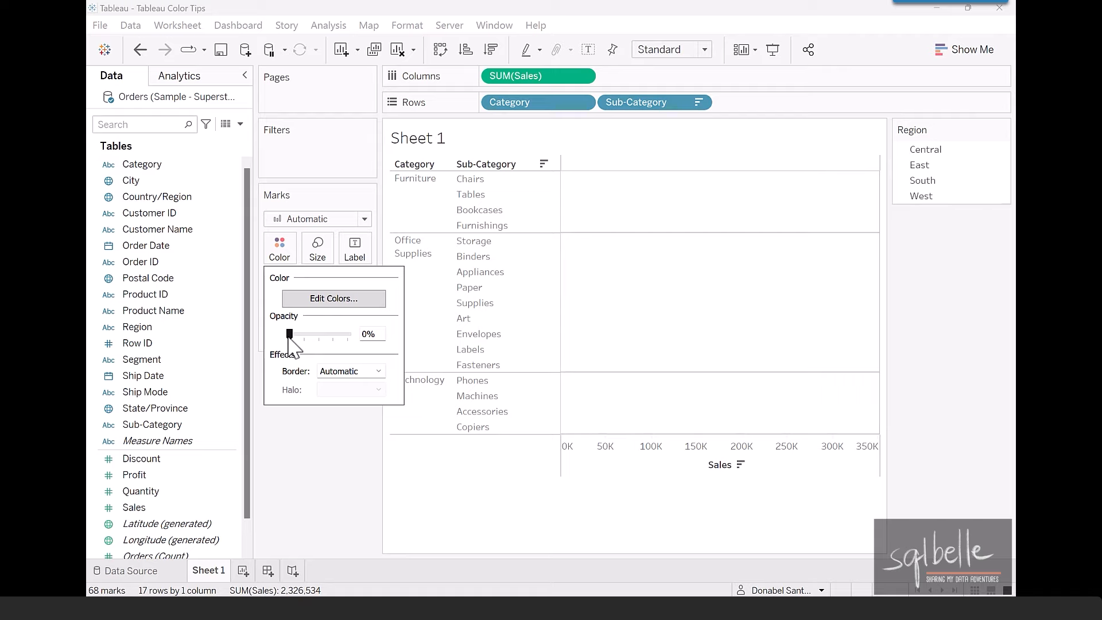
drag(290, 339, 359, 342)
click(412, 343)
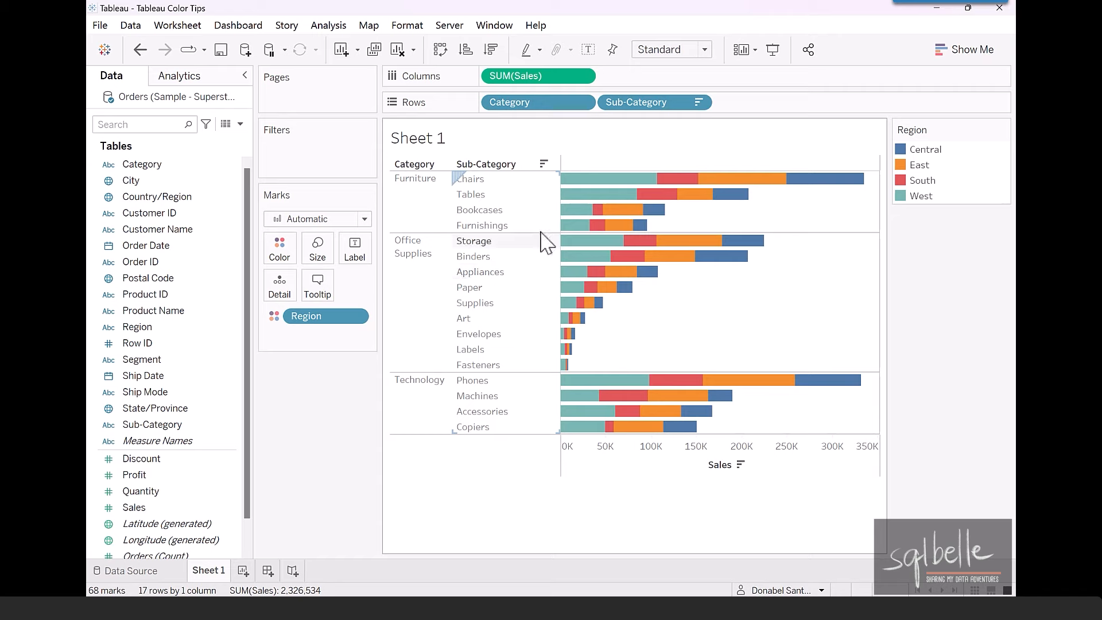
right_click(577, 224)
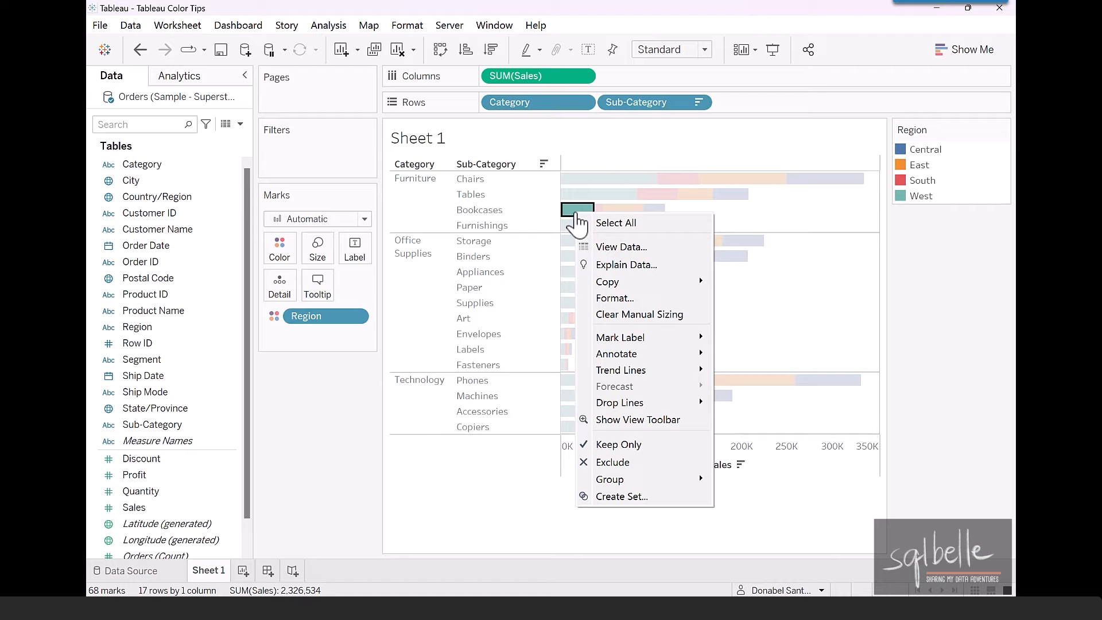
key(Escape)
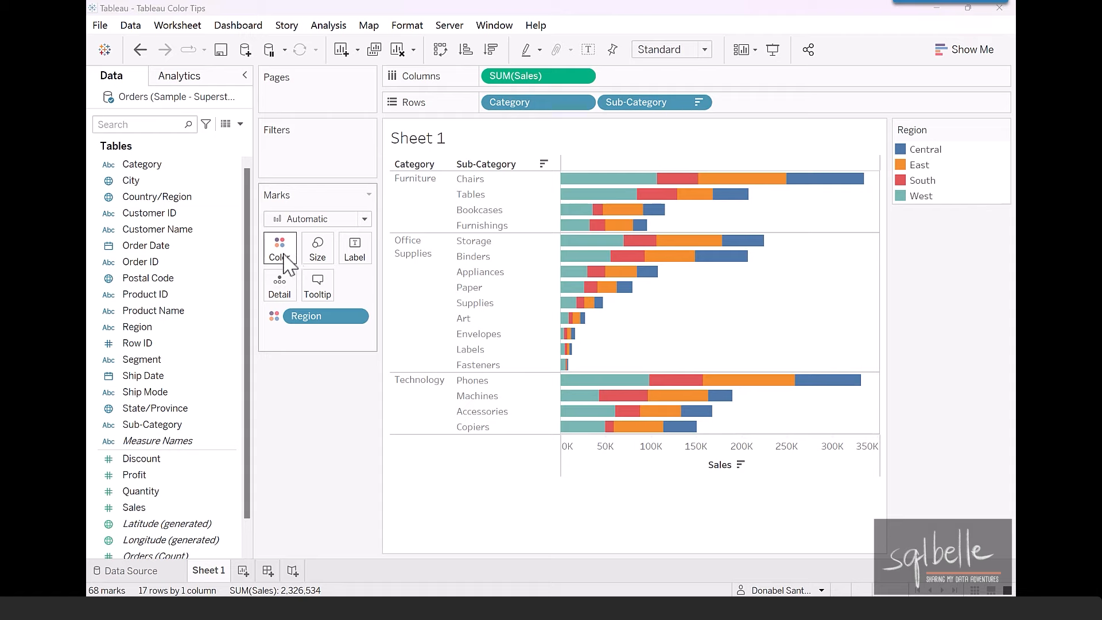
- Apply a dark gray border to the bar marks
click(287, 258)
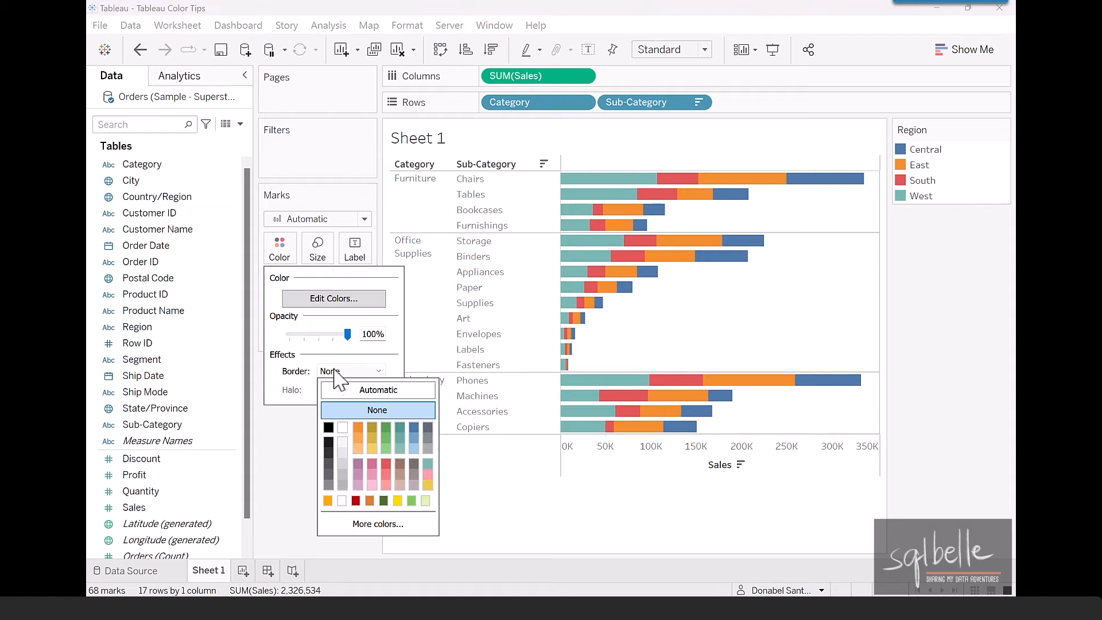
click(329, 442)
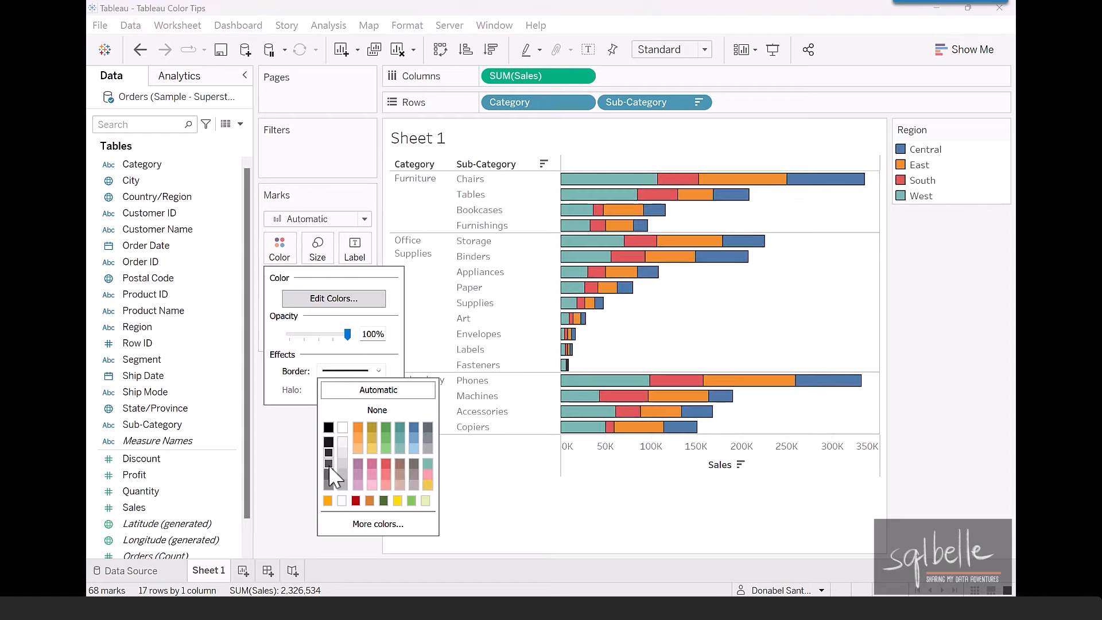
click(276, 385)
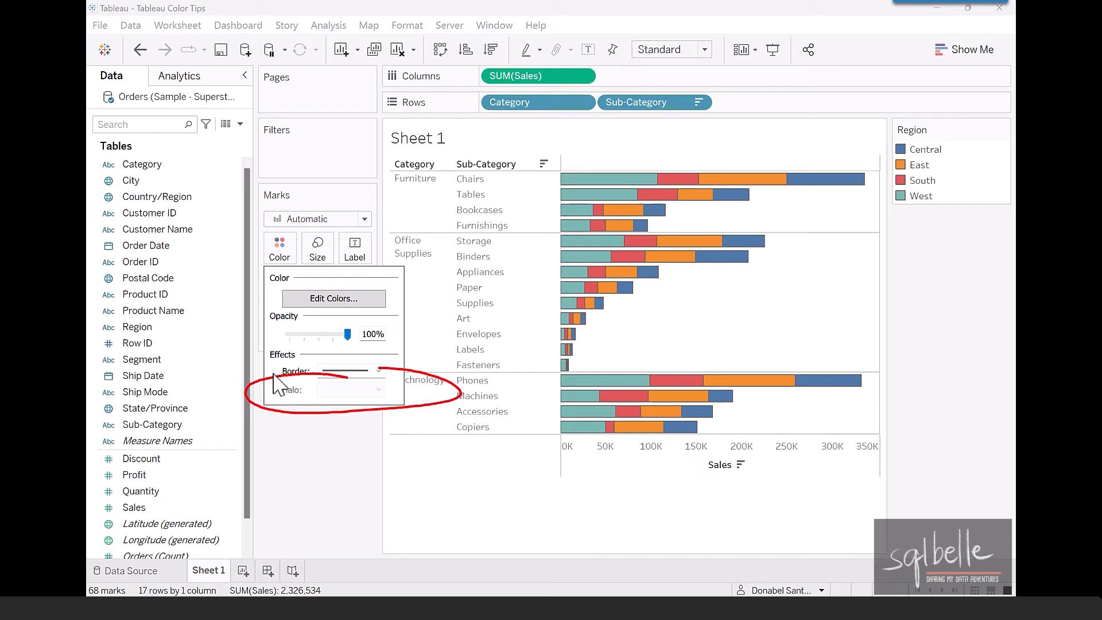
click(263, 534)
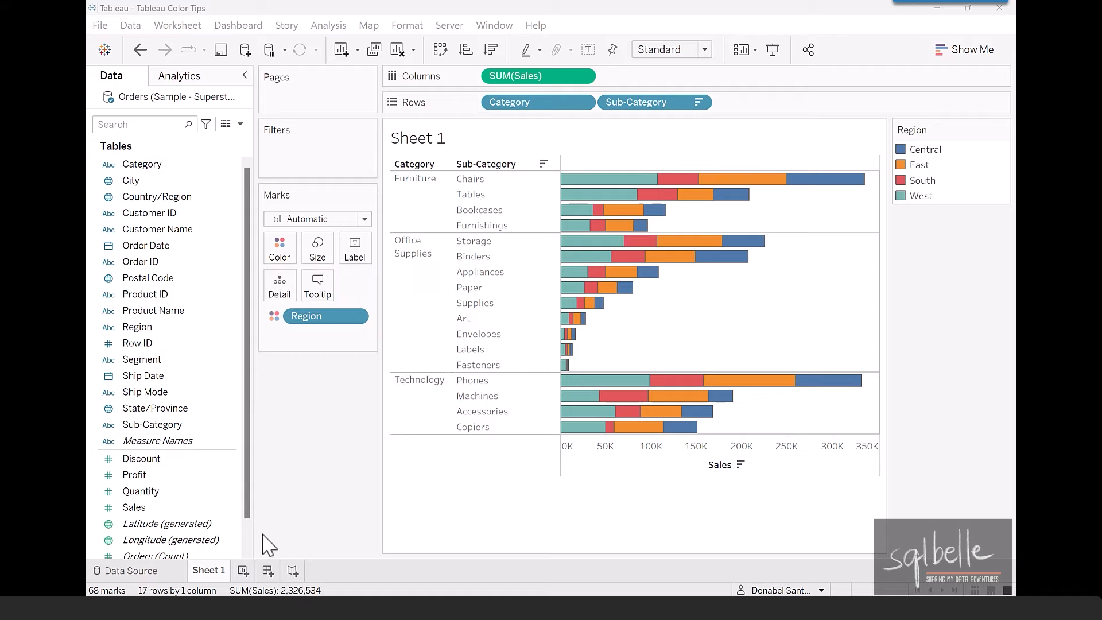
- Create a new worksheet and build a map from Country/Region, State/Province and Postal Code
click(243, 571)
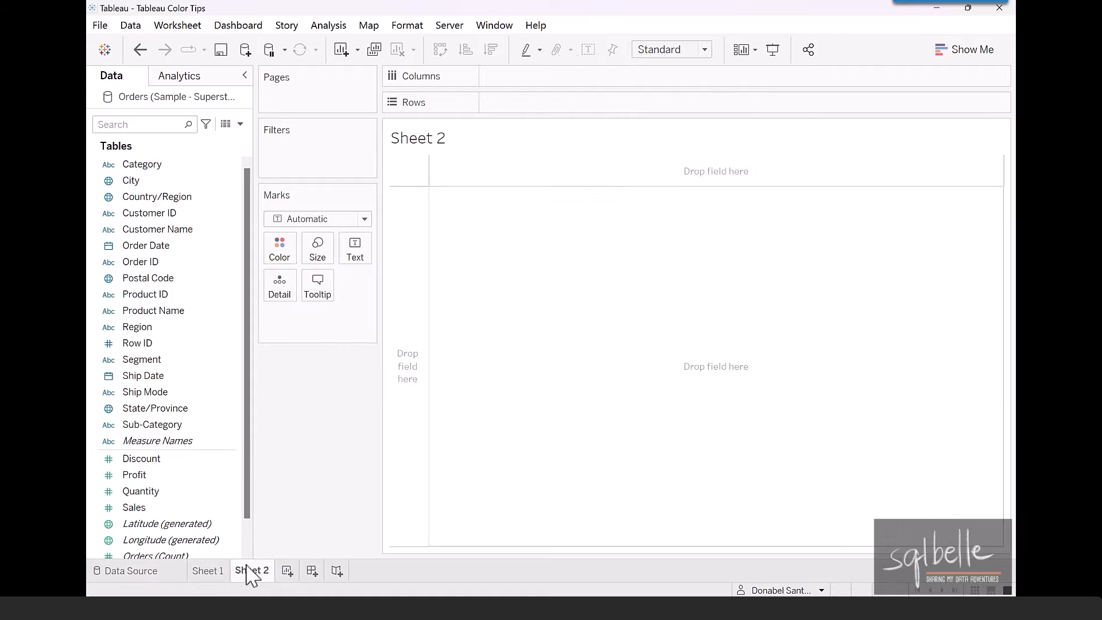
click(176, 196)
double_click(176, 197)
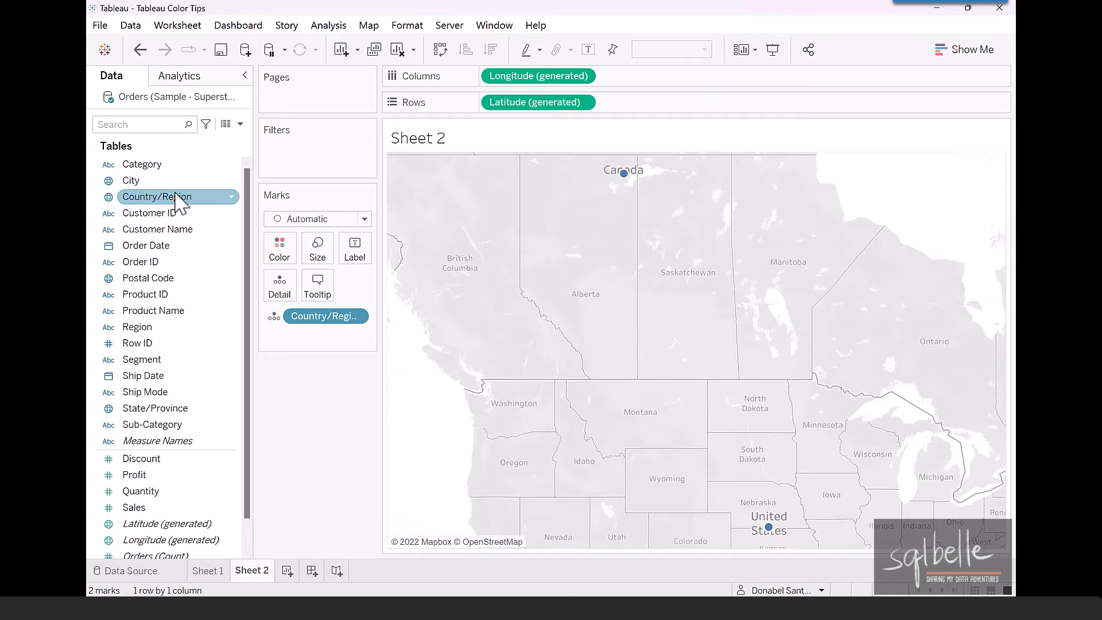
click(163, 409)
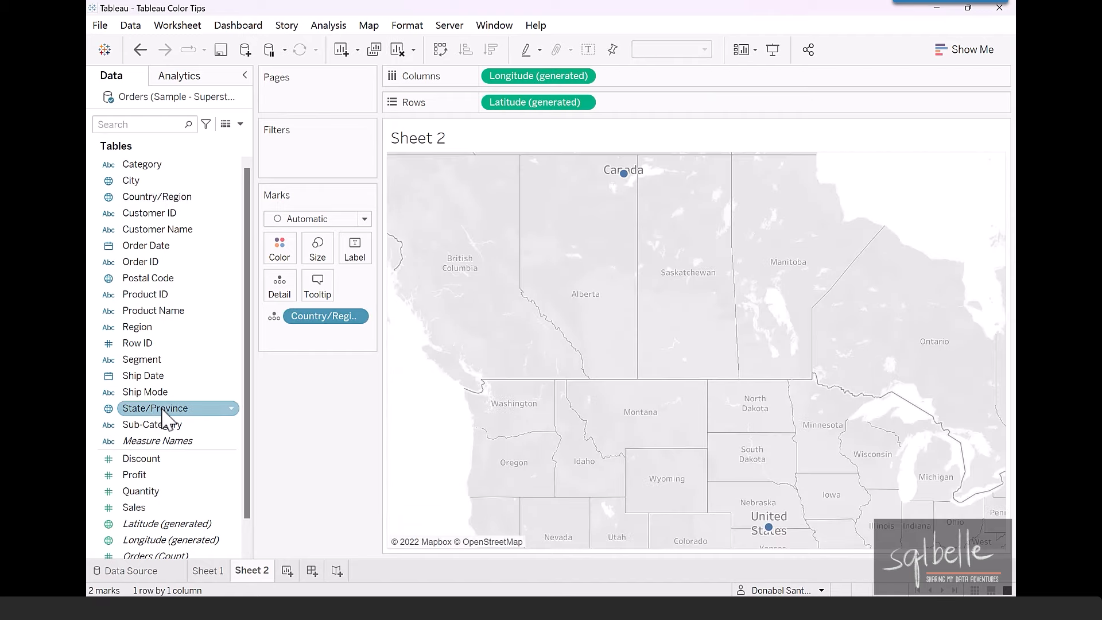
double_click(163, 409)
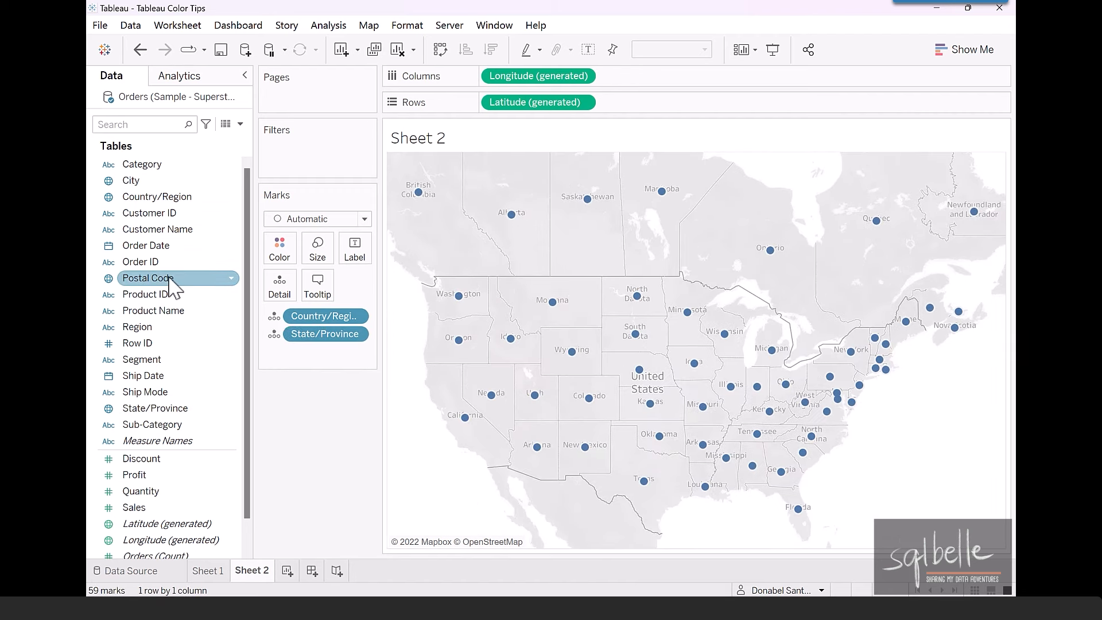
double_click(169, 278)
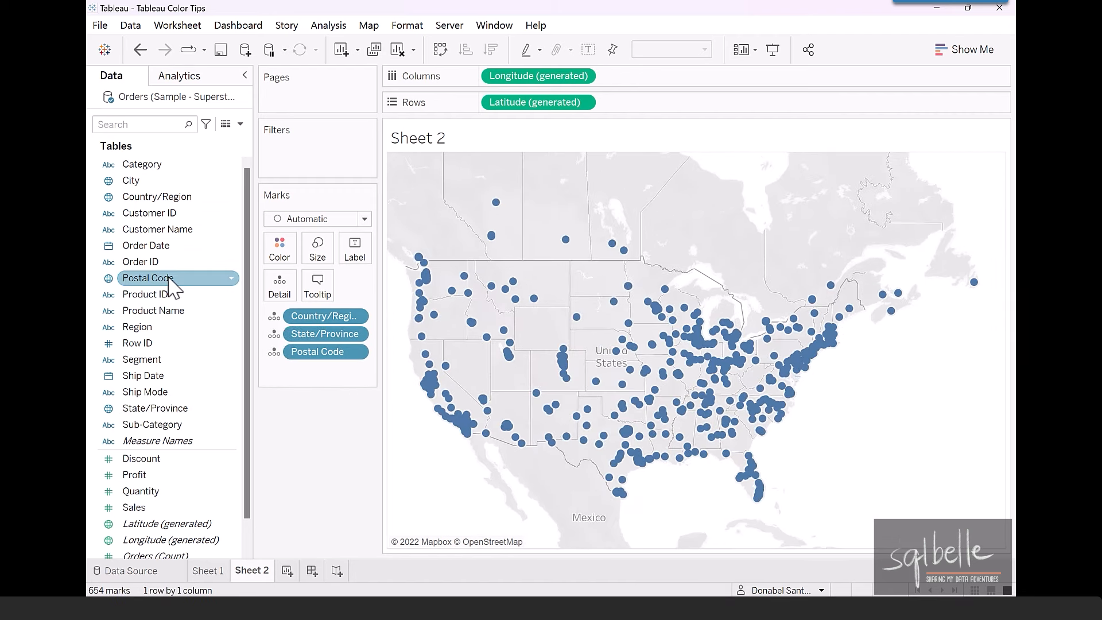
- Color the map marks by Profit and size them by Sales
drag(136, 475, 280, 253)
drag(133, 508, 402, 286)
click(319, 251)
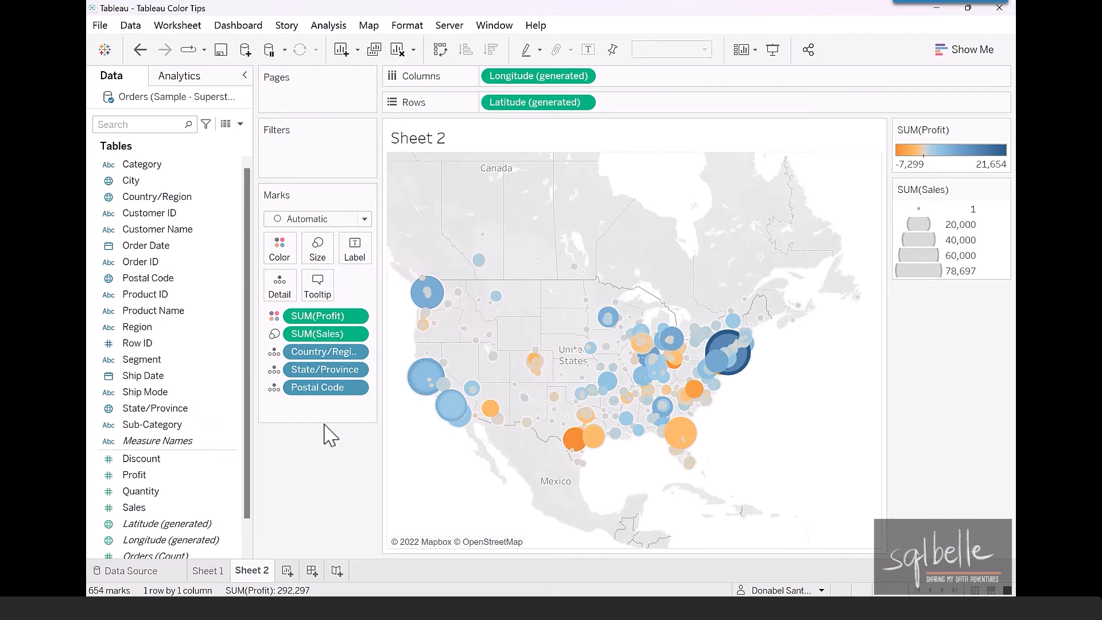
- Apply a black border to the map marks
click(283, 244)
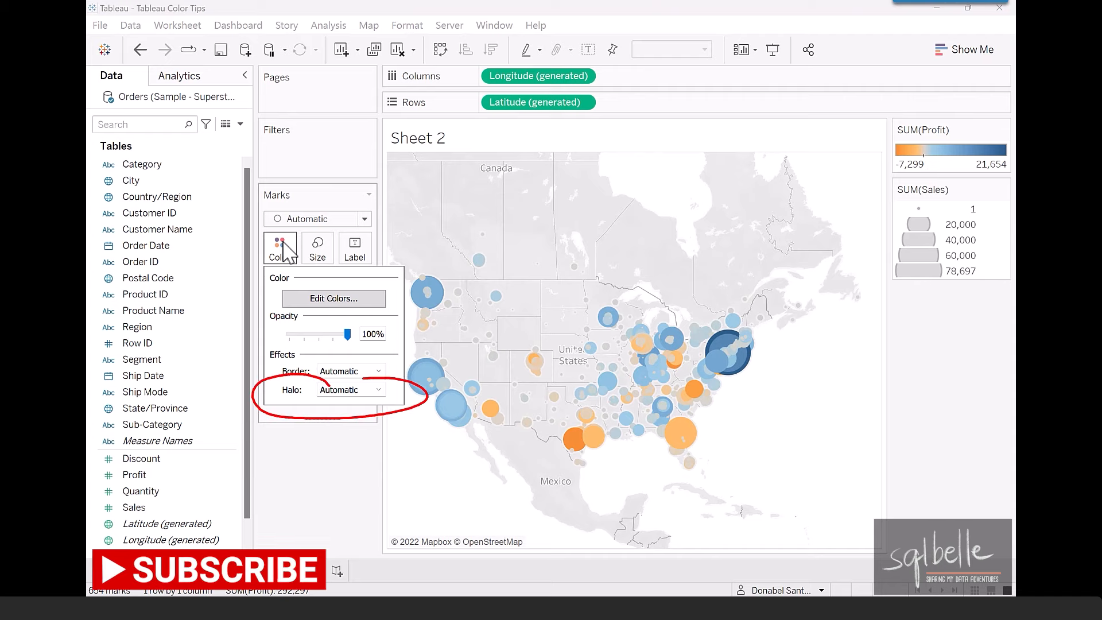
click(283, 246)
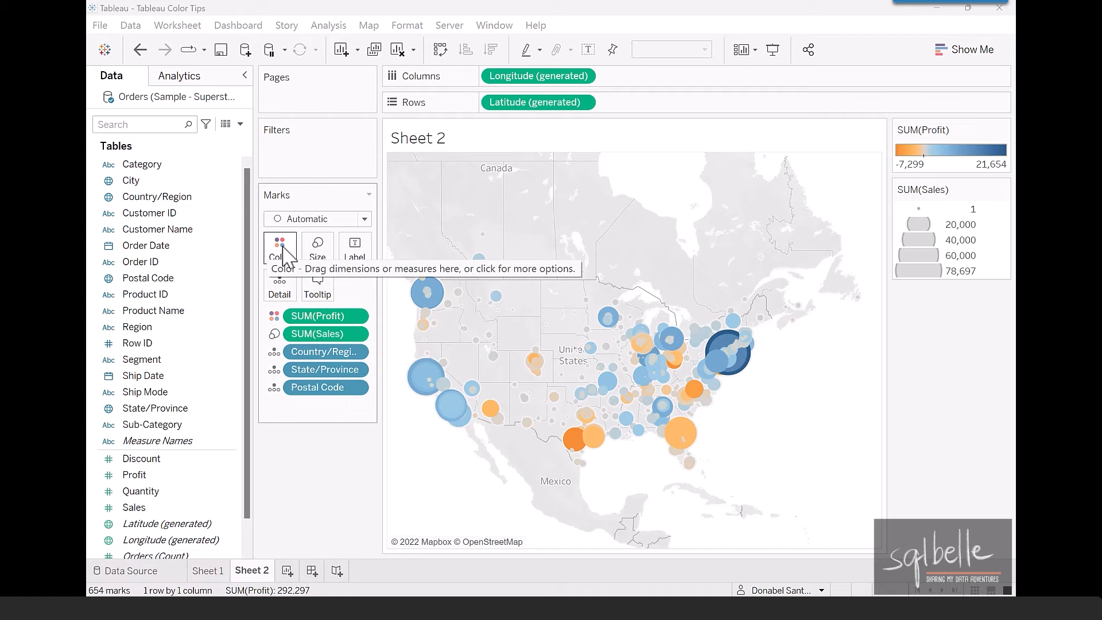
click(283, 253)
click(333, 390)
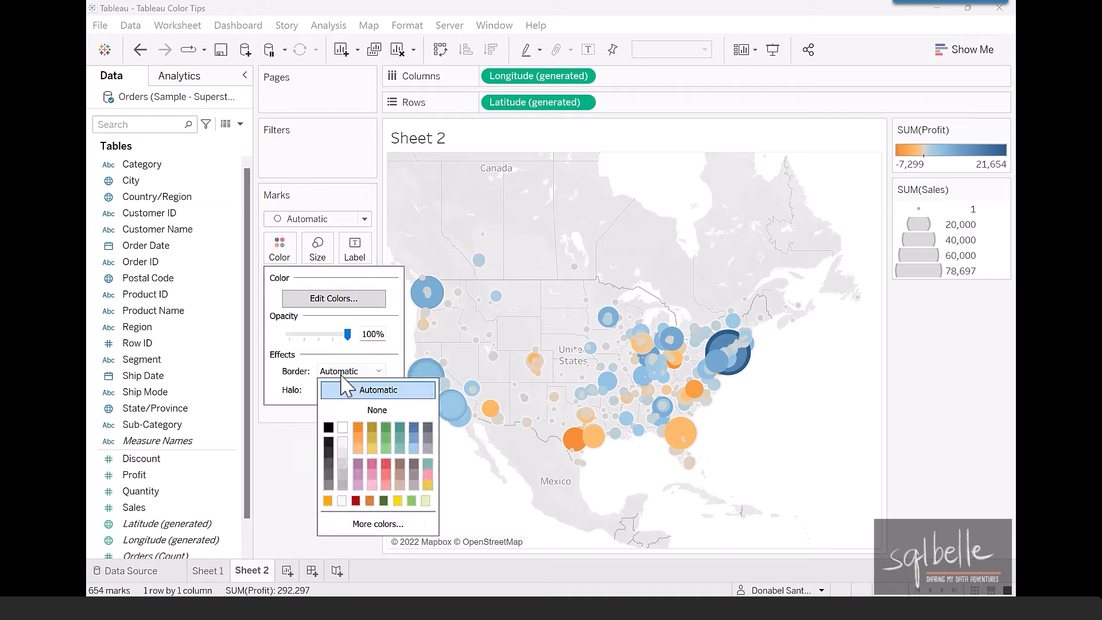
click(328, 428)
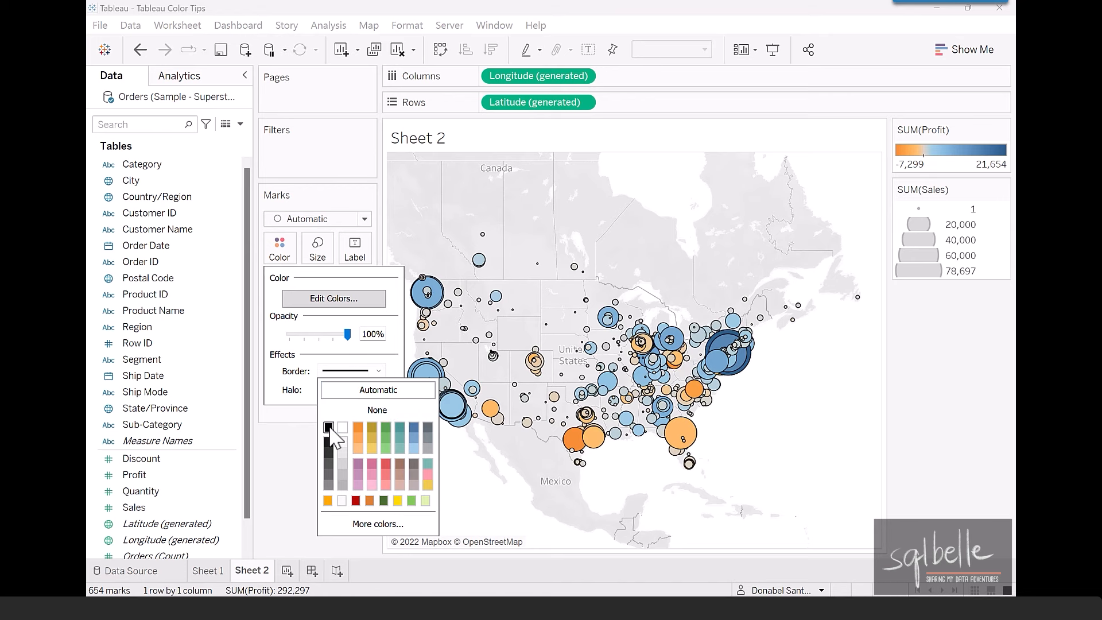
click(292, 388)
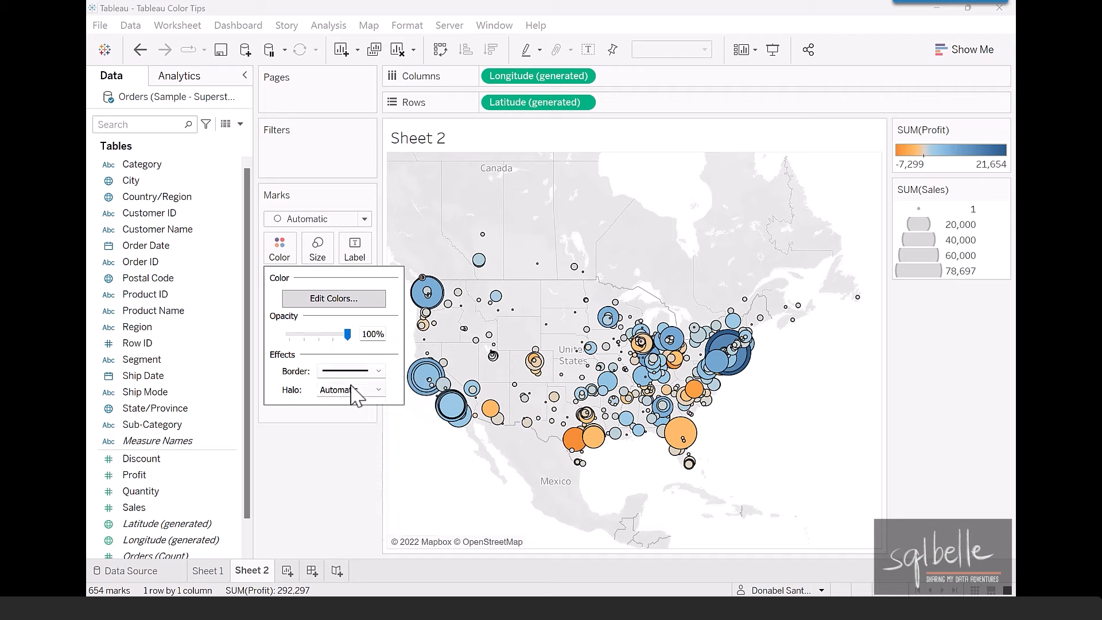
- Try several halo colors around the map marks, including orange, green and blue
click(353, 389)
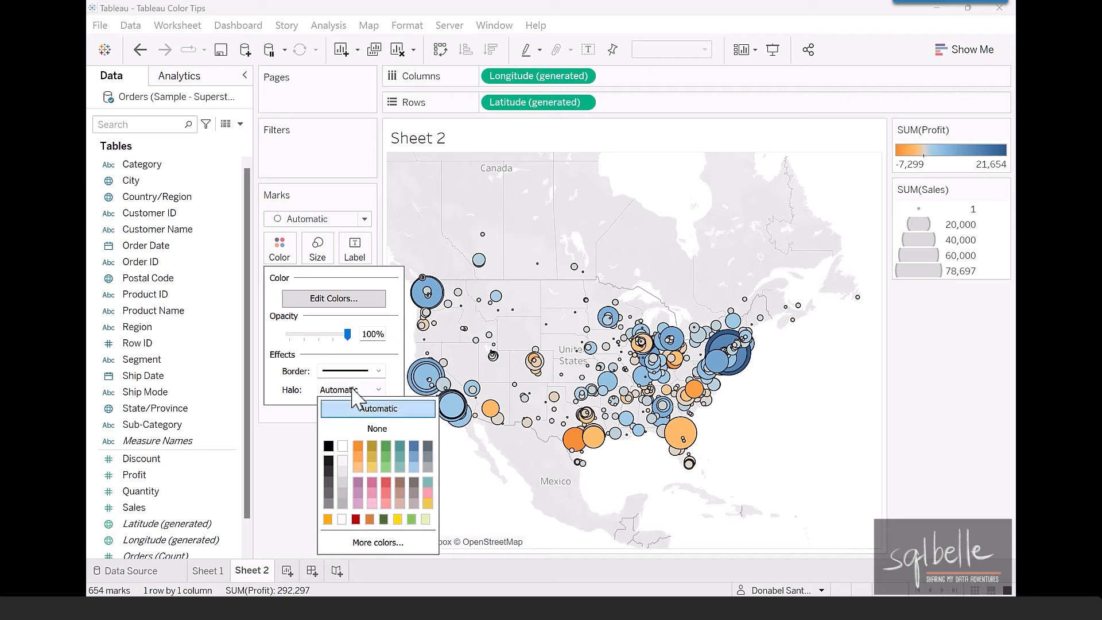
click(358, 458)
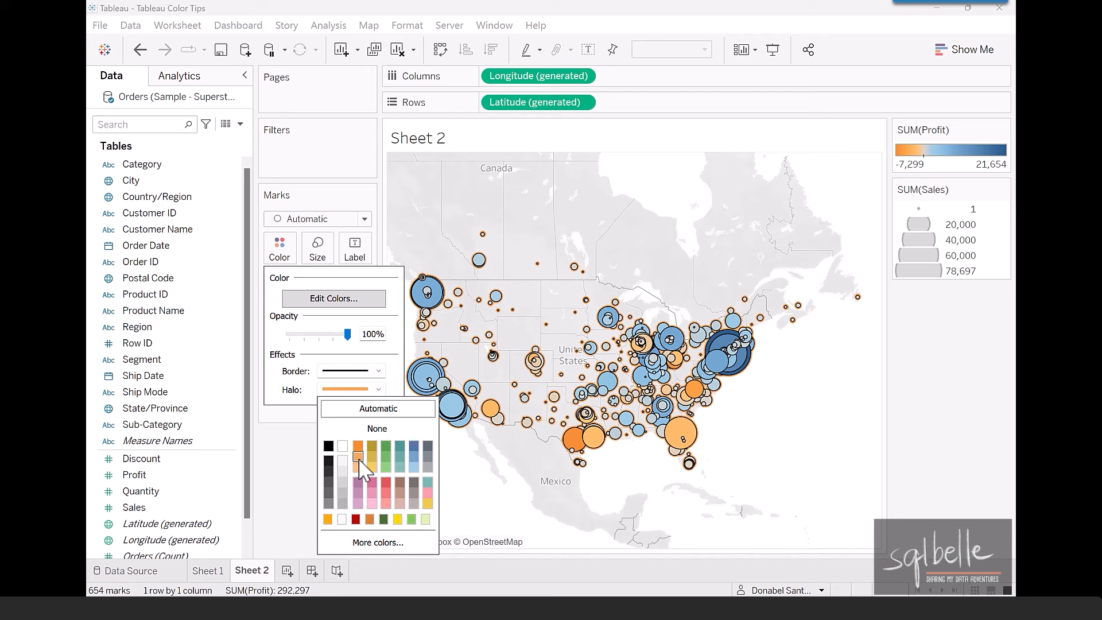
click(372, 446)
click(387, 455)
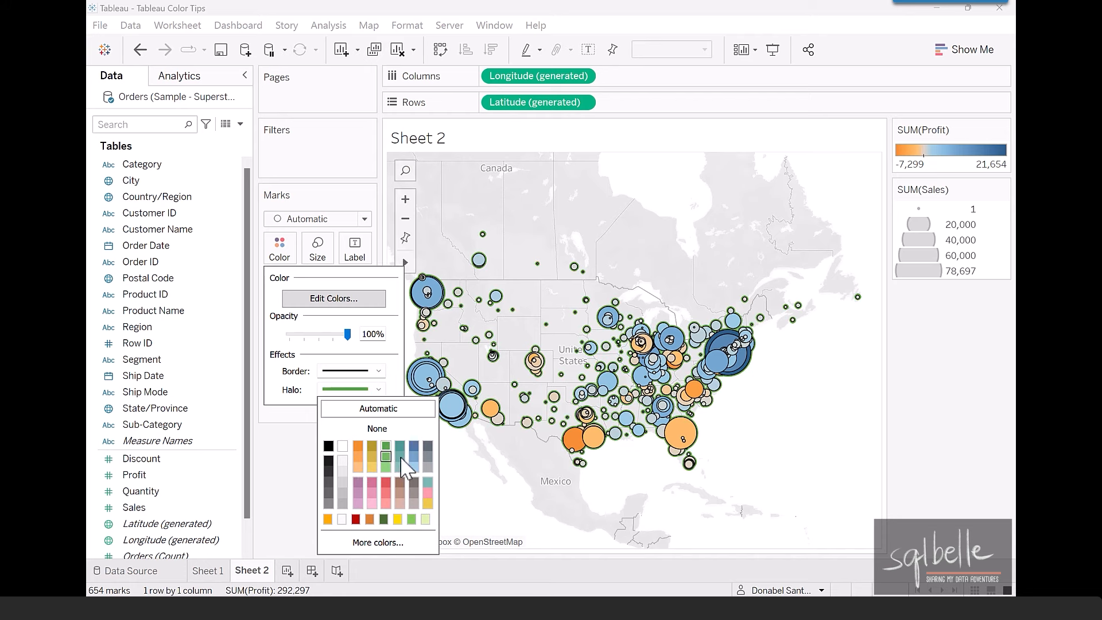
click(416, 457)
click(415, 466)
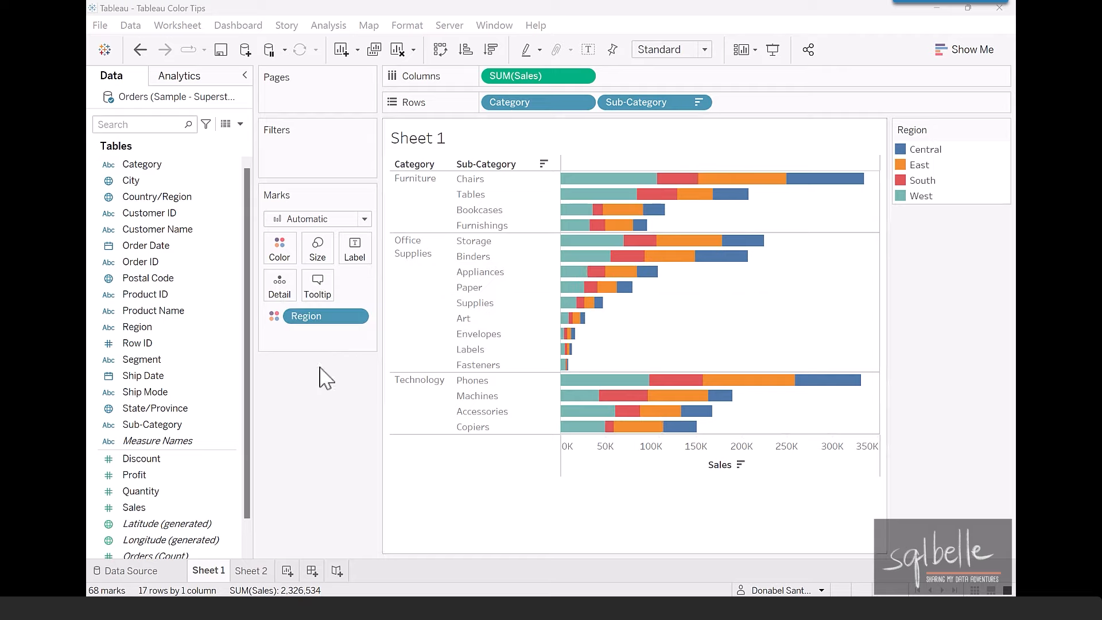
click(280, 251)
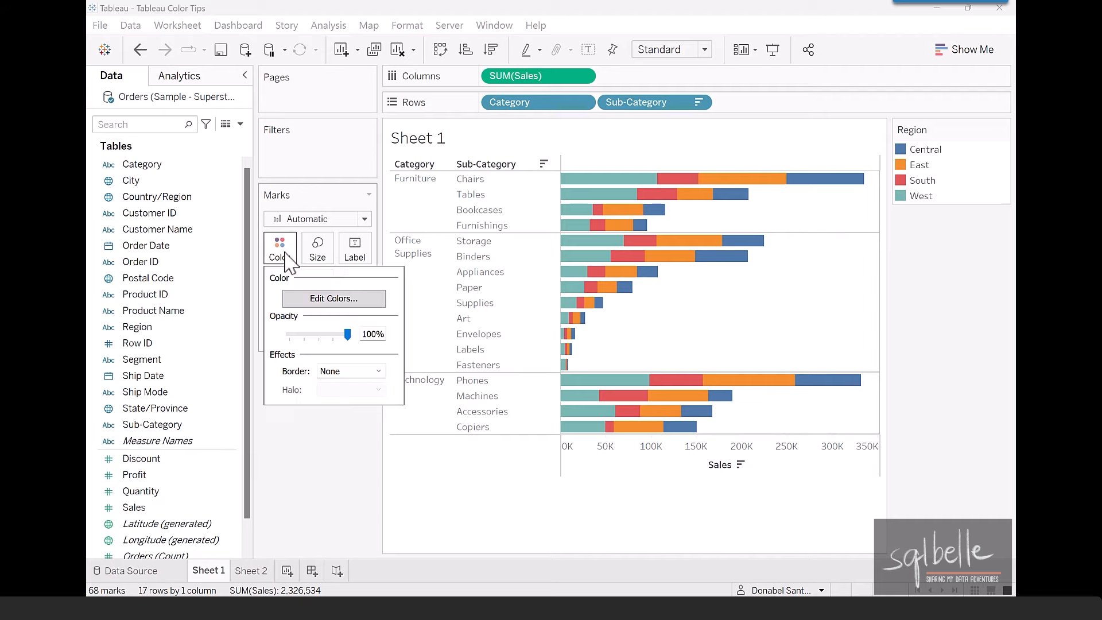
click(330, 304)
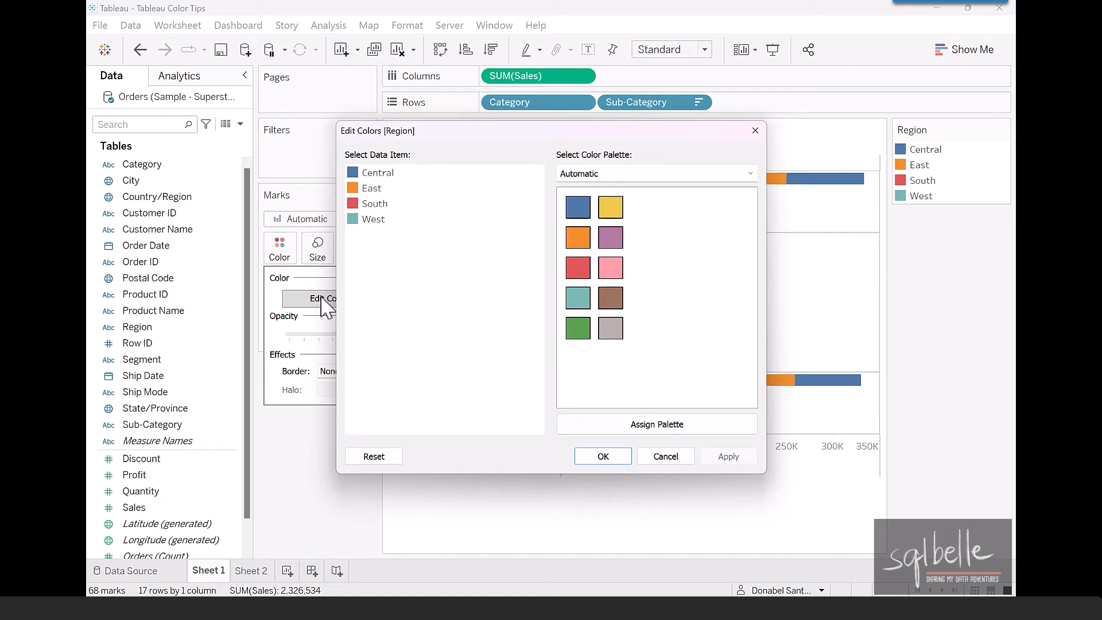
click(662, 458)
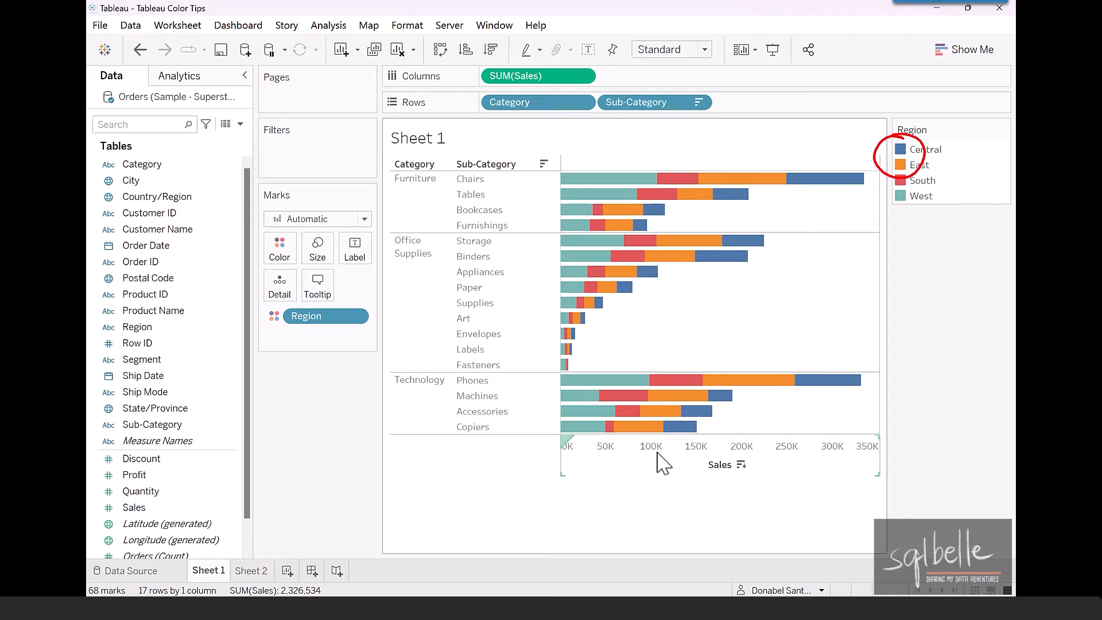
- Edit West's color from the Region legend, trying the custom color #c8ff8e and a color sampled from the Sub-Category pill
double_click(901, 197)
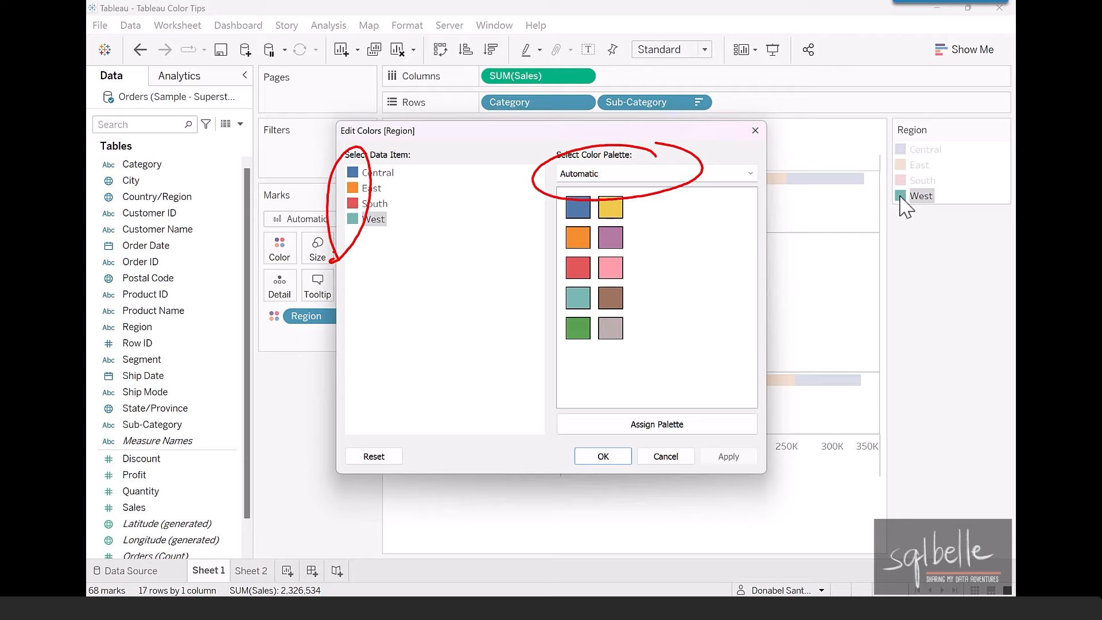
double_click(359, 220)
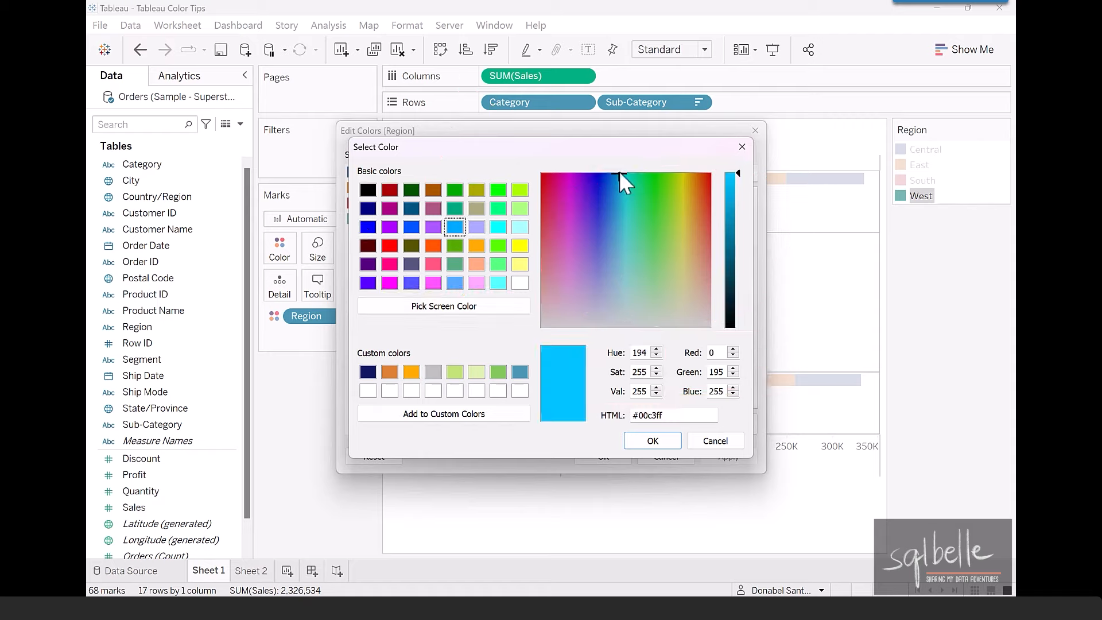
mouse_move(619, 171)
mouse_down()
mouse_move(548, 204)
mouse_move(701, 217)
mouse_move(567, 235)
mouse_move(592, 254)
mouse_move(668, 257)
mouse_up()
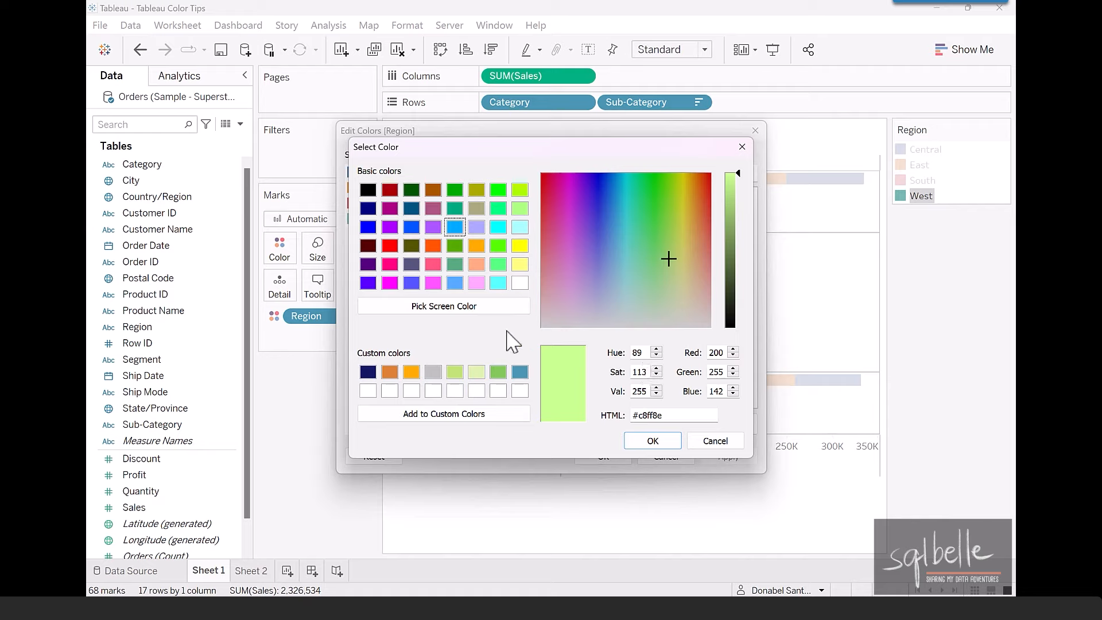
click(451, 306)
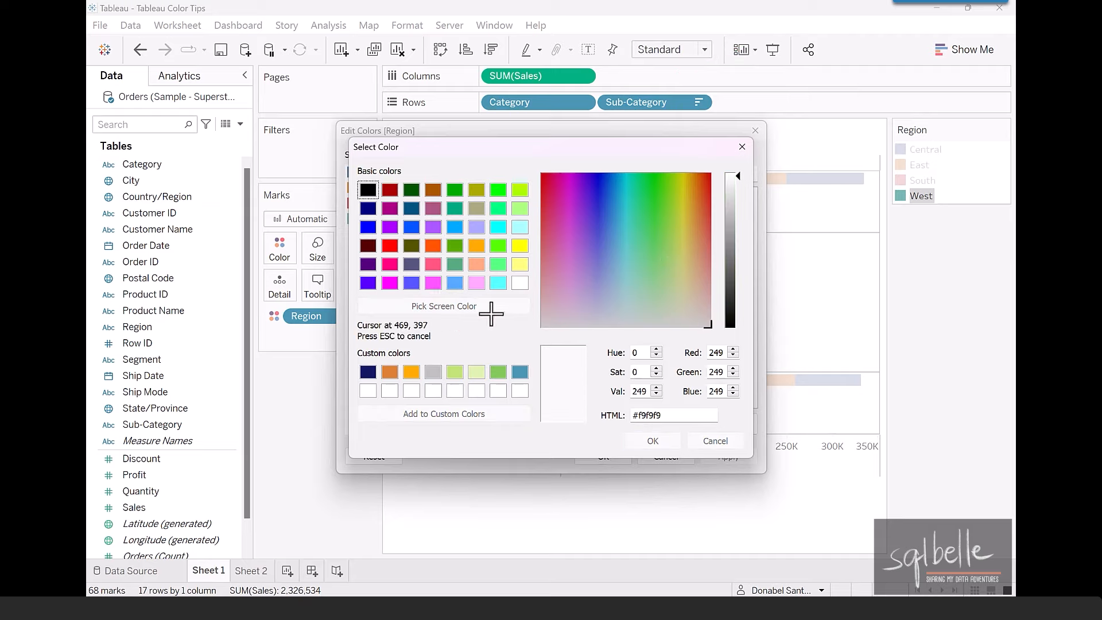
click(674, 103)
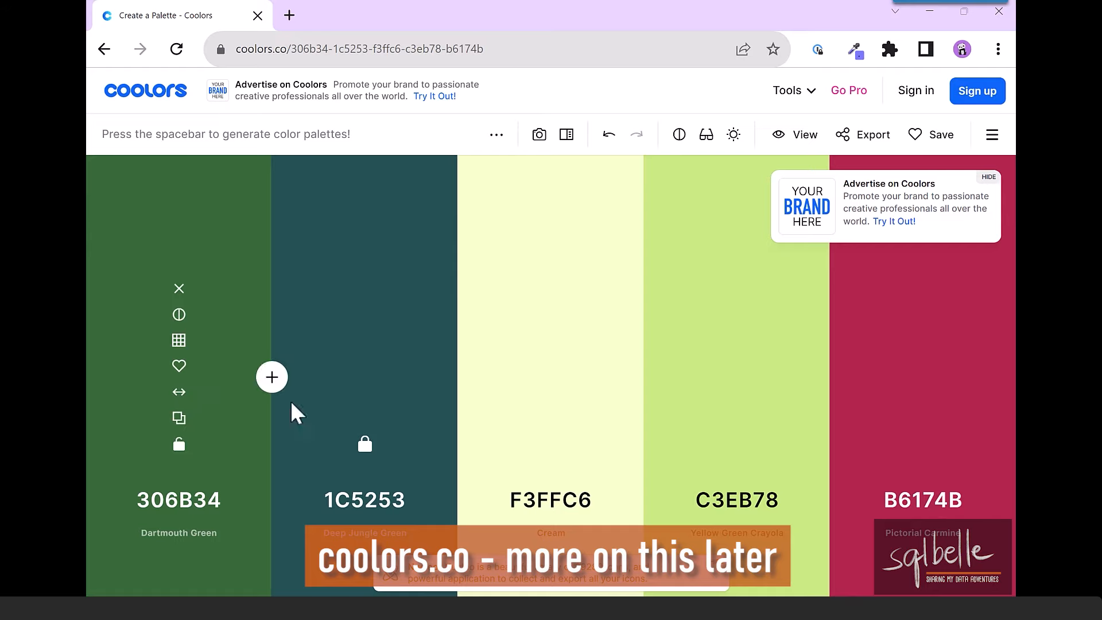
- Copy the hex code of the Deep Jungle Green color 1C5253 from the Coolors palette and return to Tableau
mouse_move(350, 513)
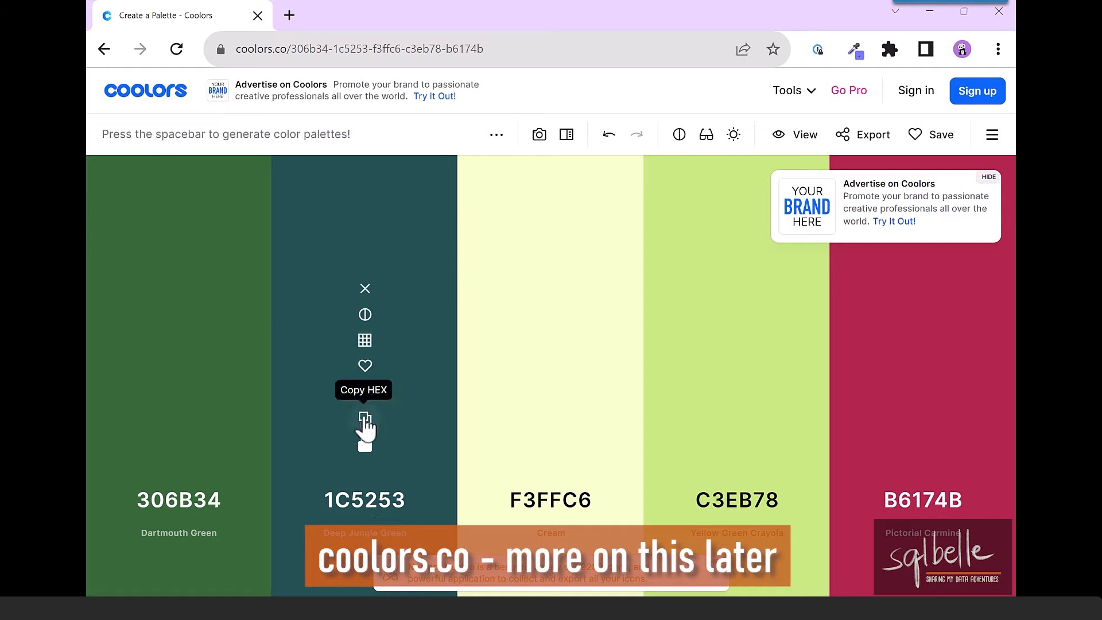
click(365, 419)
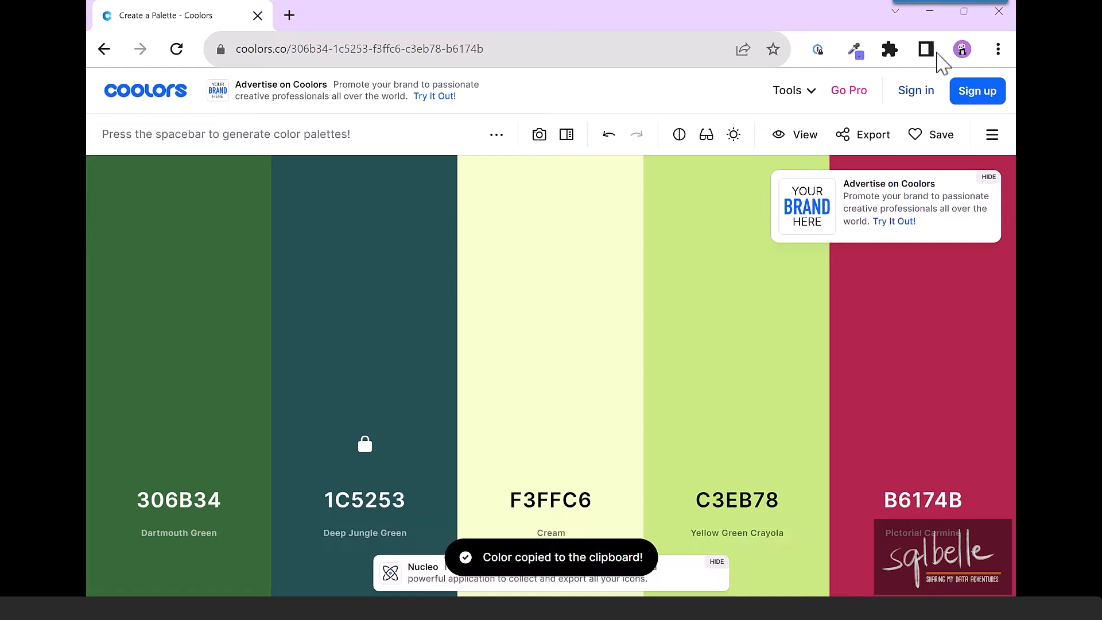
click(930, 13)
- Set West's color to the copied #1C5253, store it as a custom color, and accept the color changes
drag(689, 415, 639, 415)
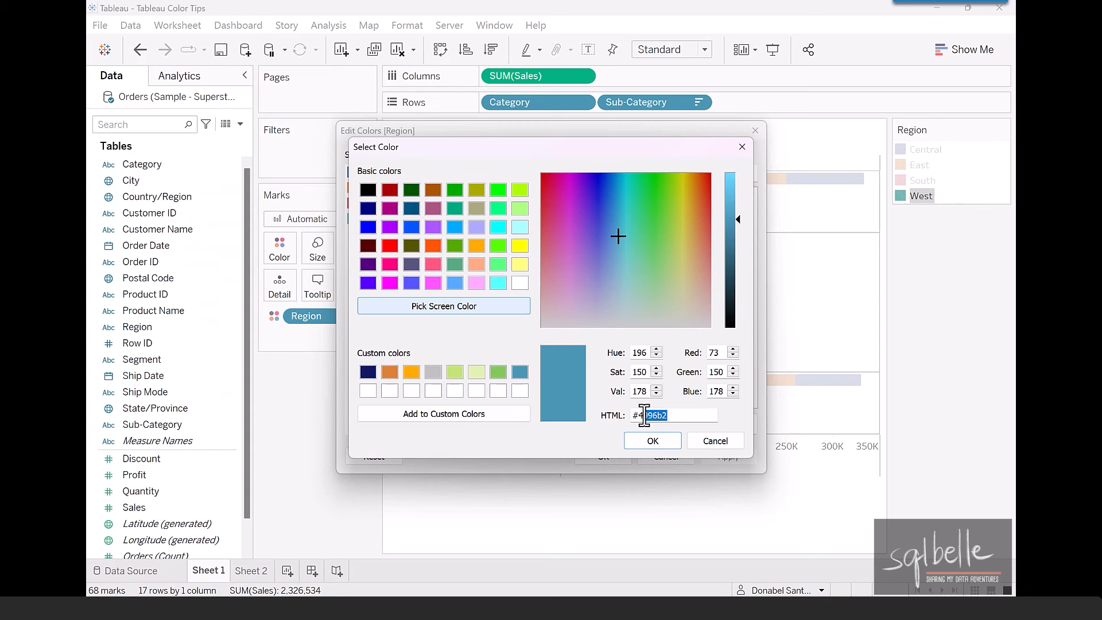
key(ctrl+v)
drag(571, 411, 368, 396)
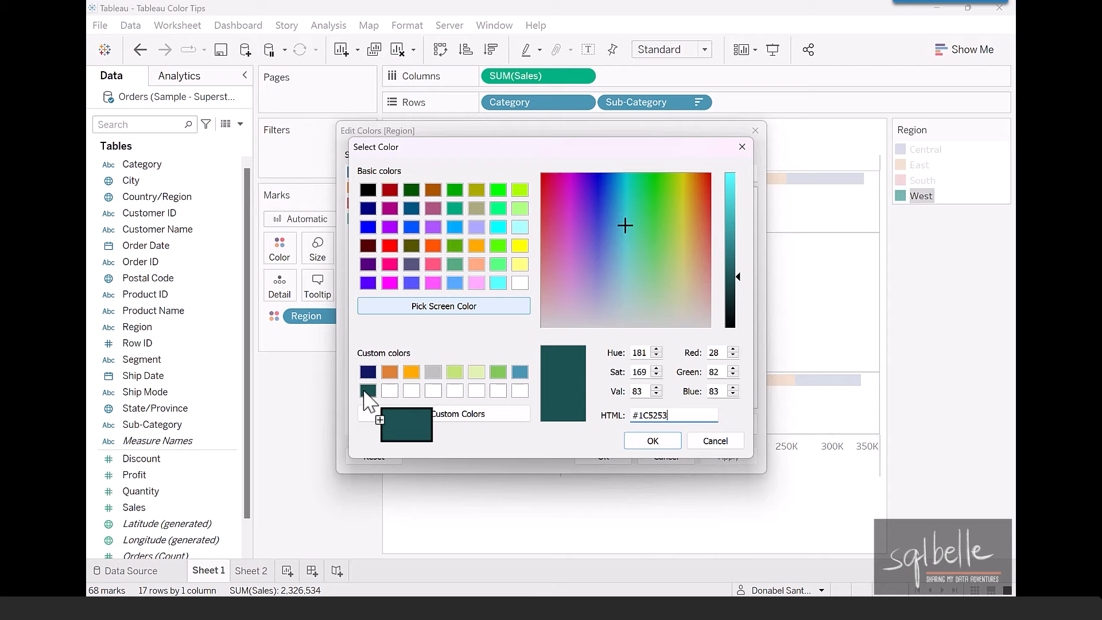
click(652, 441)
click(609, 456)
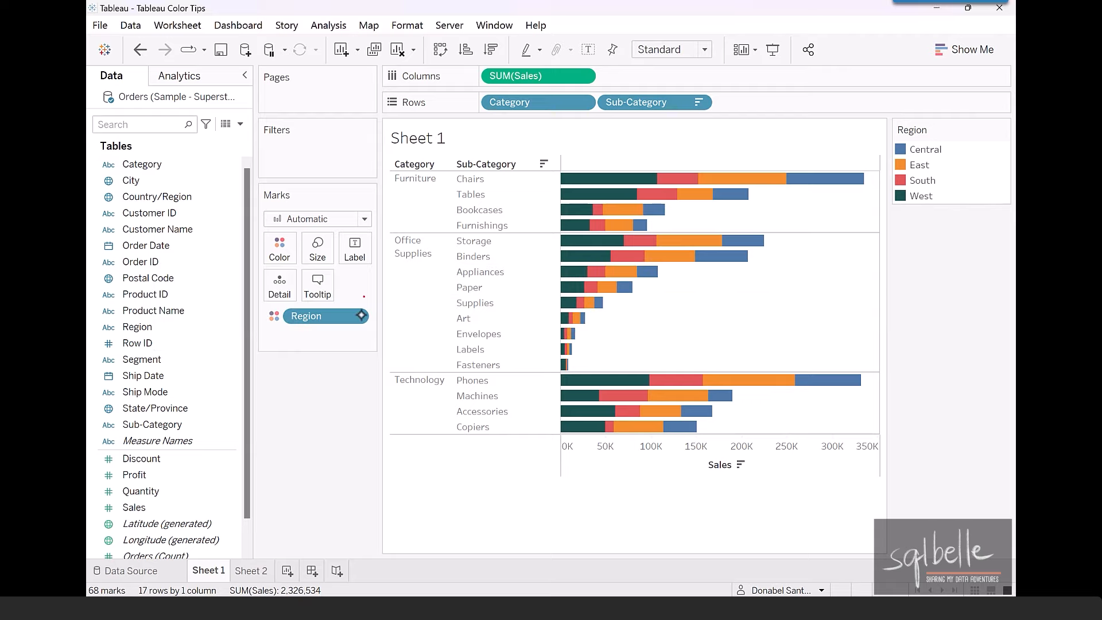
mouse_move(353, 305)
mouse_down()
mouse_move(297, 304)
mouse_move(336, 300)
mouse_up()
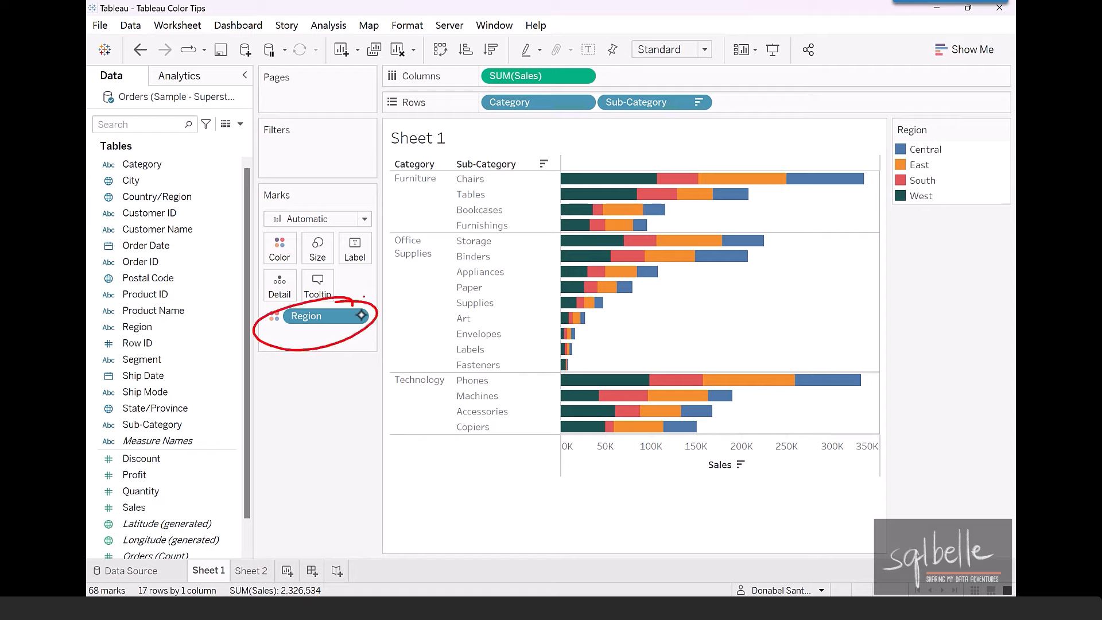
mouse_move(171, 351)
mouse_down()
mouse_move(93, 363)
mouse_move(173, 359)
mouse_move(268, 243)
mouse_up()
mouse_move(253, 246)
mouse_down()
mouse_move(264, 256)
mouse_move(256, 267)
mouse_up()
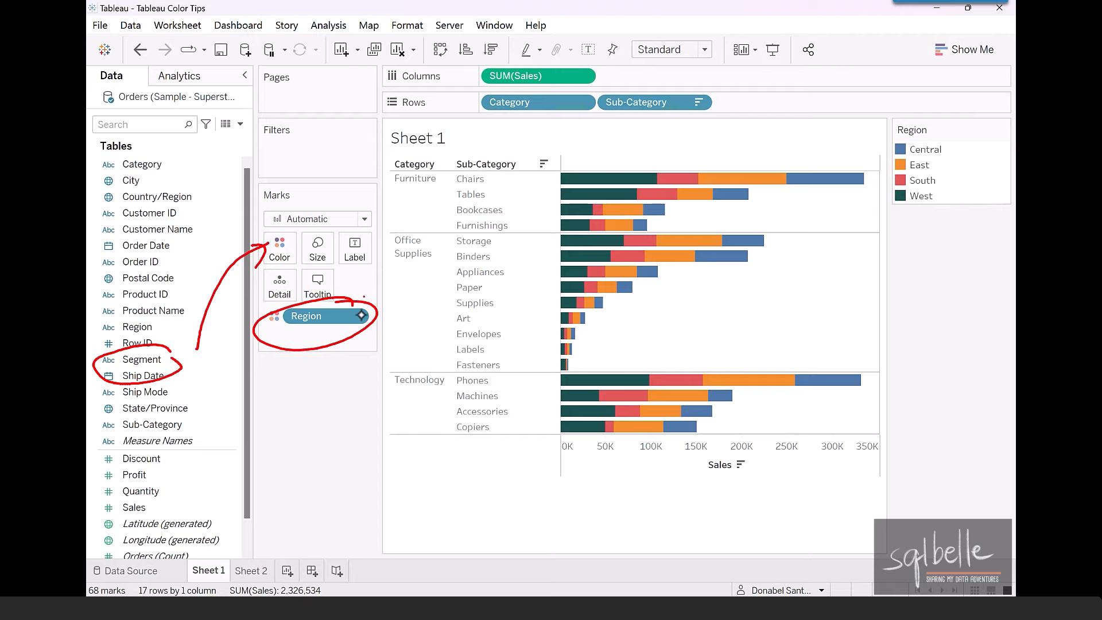
key(Escape)
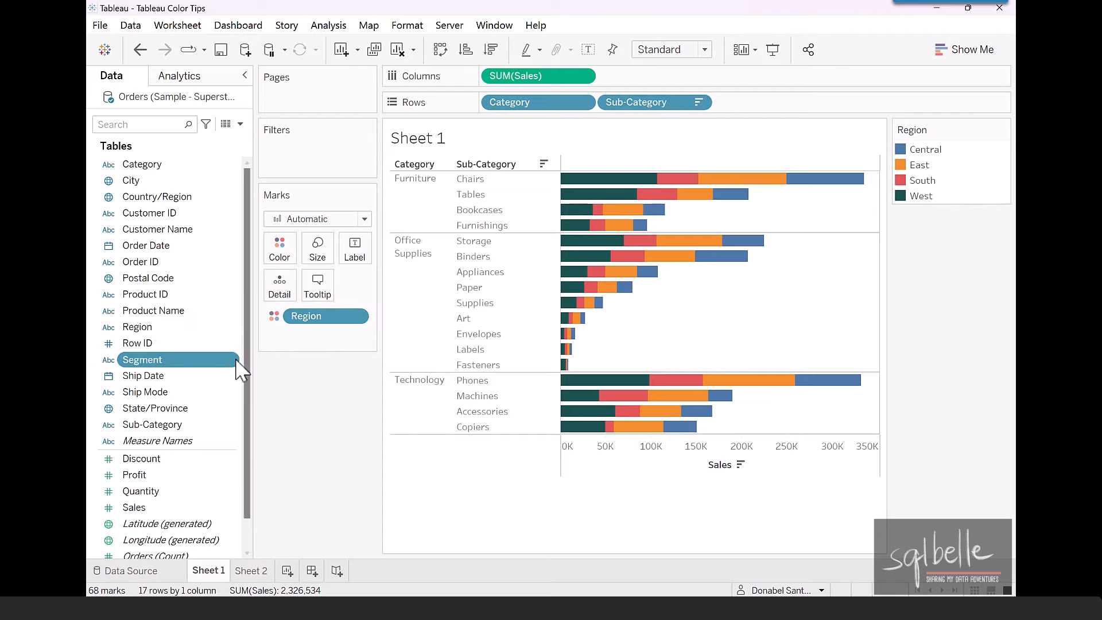
- Try coloring the bars by Segment, Sales and Profit in turn, and put Region back as the color field
drag(218, 362, 277, 251)
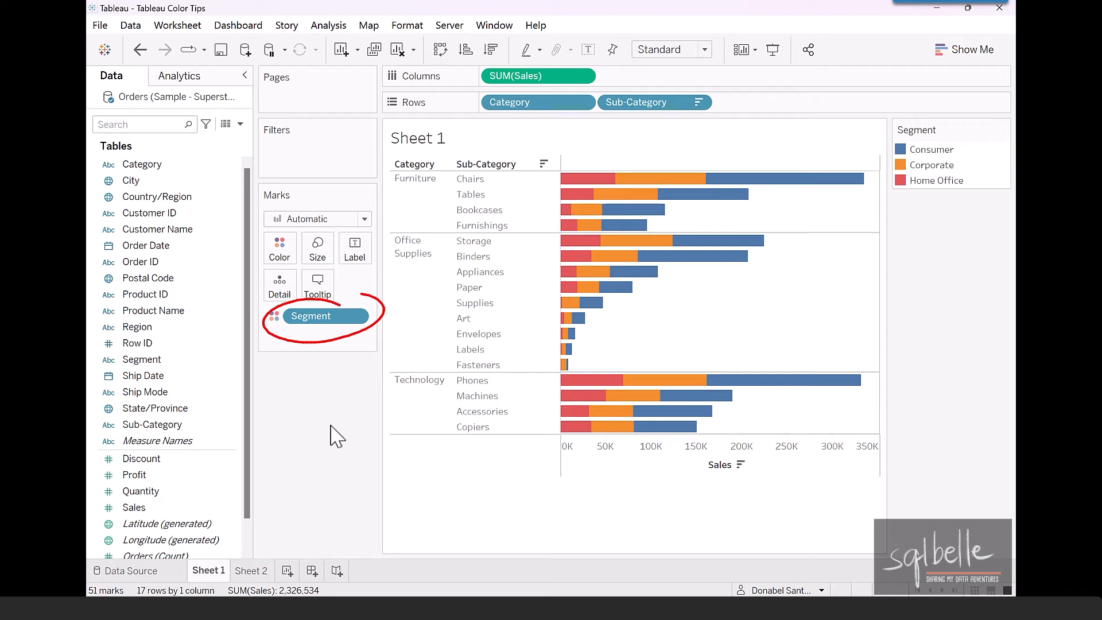
drag(326, 316, 290, 465)
mouse_move(134, 508)
mouse_down()
mouse_move(147, 519)
mouse_move(259, 330)
mouse_move(280, 257)
mouse_up()
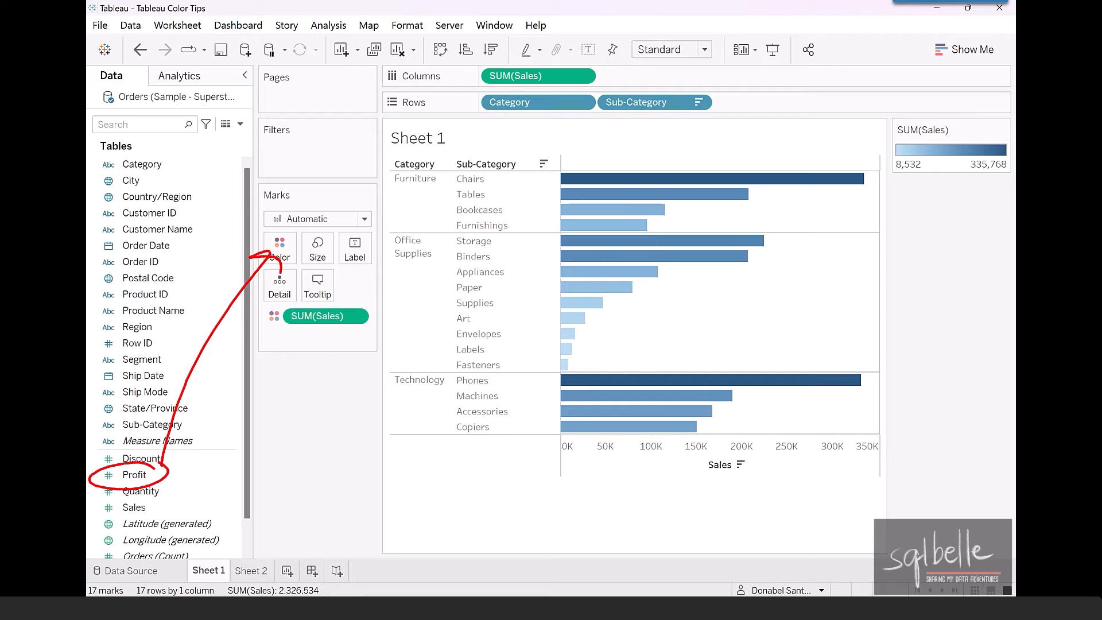
mouse_move(135, 475)
mouse_down()
mouse_move(224, 474)
mouse_move(270, 298)
mouse_move(269, 246)
mouse_up()
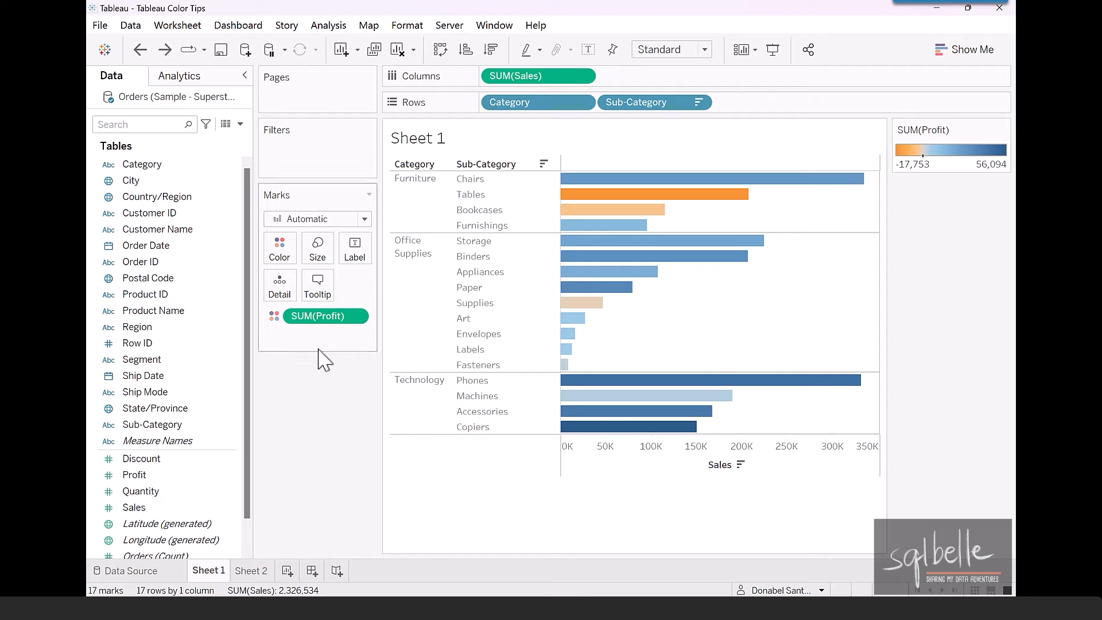
drag(319, 316, 322, 389)
drag(220, 326, 281, 262)
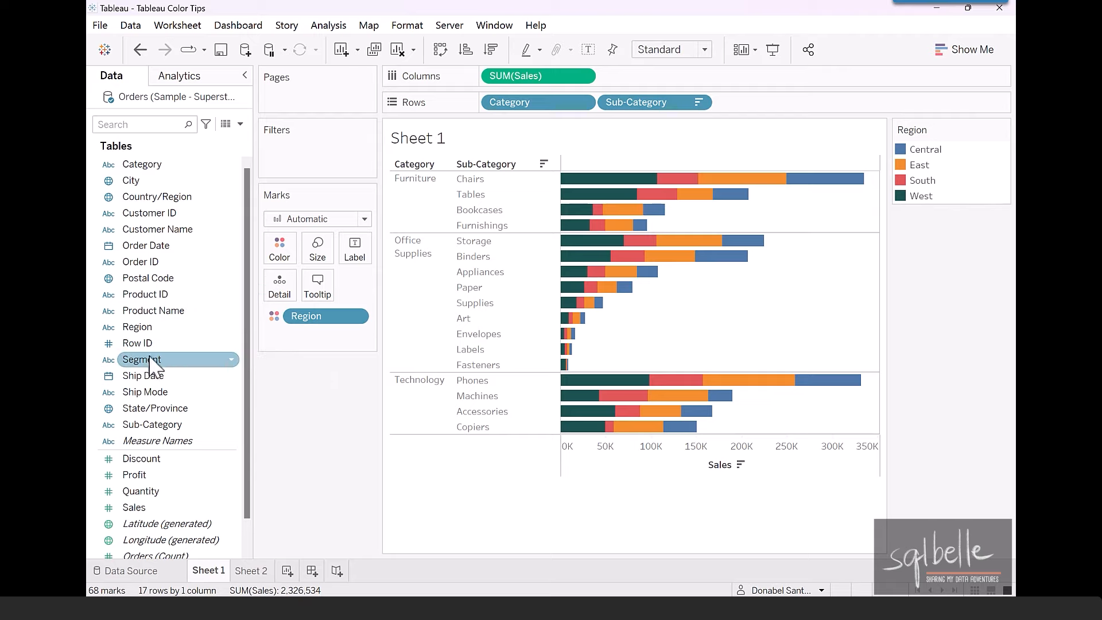
- Add Segment to the marks as a second color field alongside Region
mouse_move(153, 359)
mouse_down()
mouse_move(233, 360)
mouse_move(274, 343)
mouse_up()
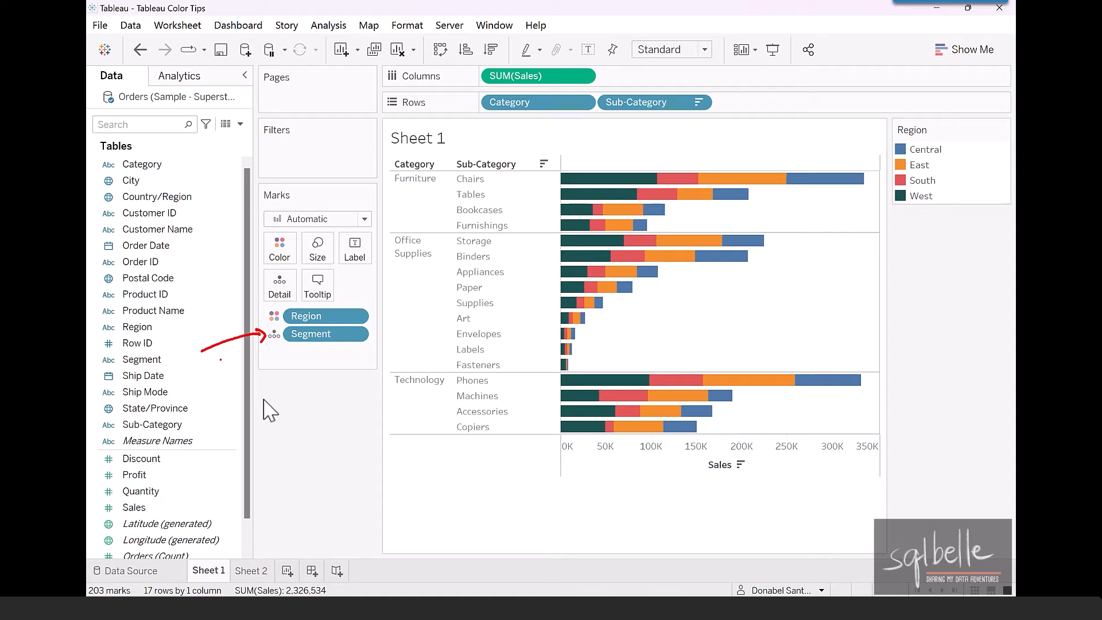
click(275, 334)
click(301, 353)
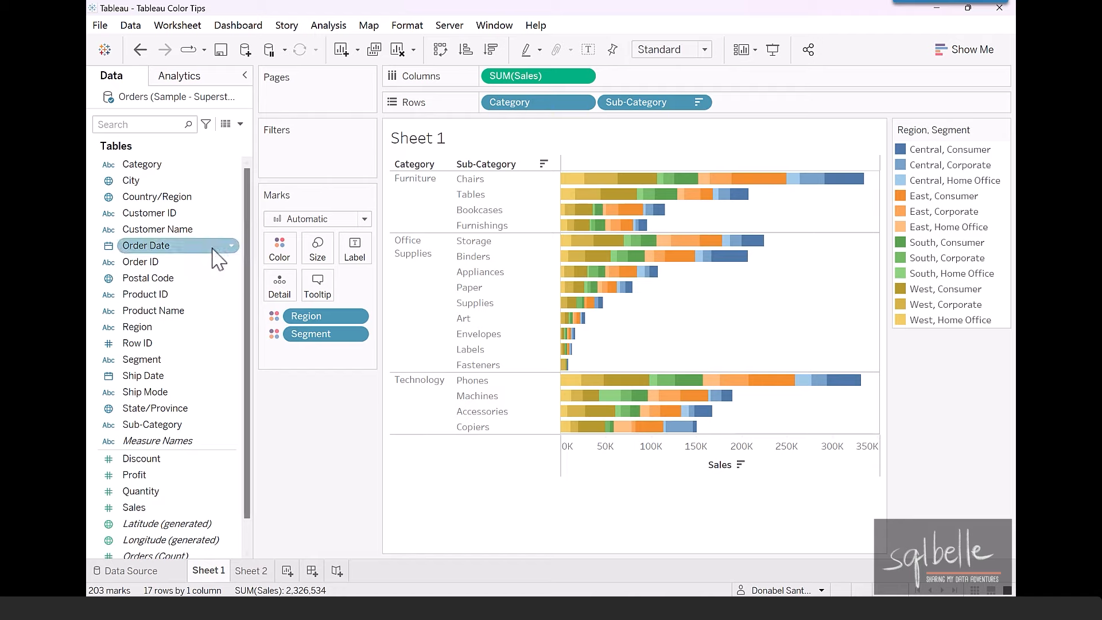
- Add Category as a third color field, and remove Region, Segment and Category from the marks
drag(147, 169, 287, 295)
click(274, 352)
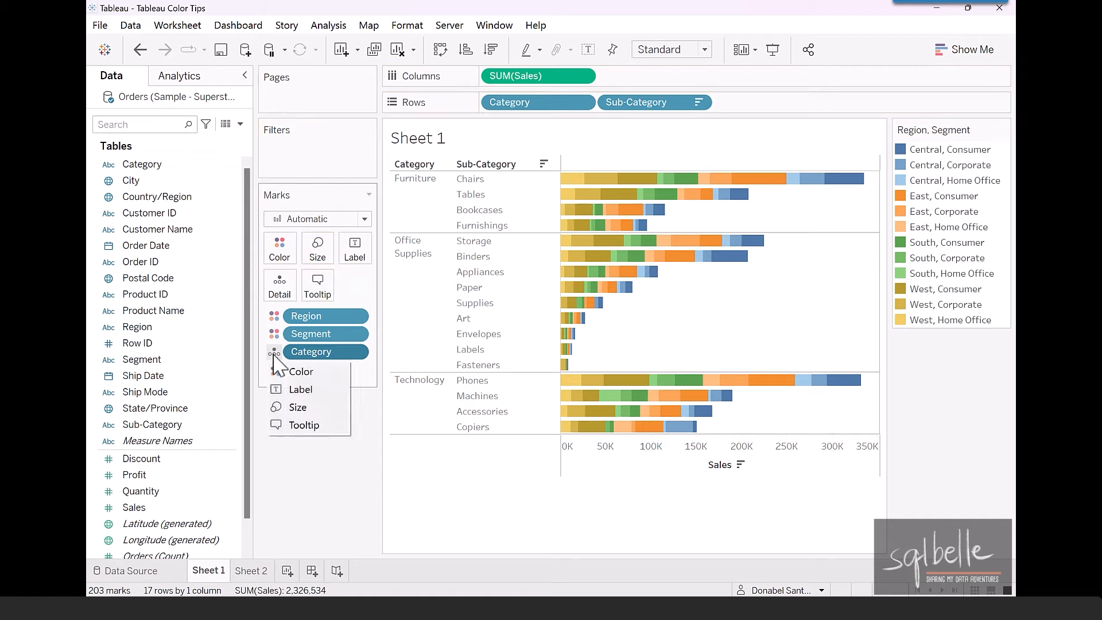
click(287, 370)
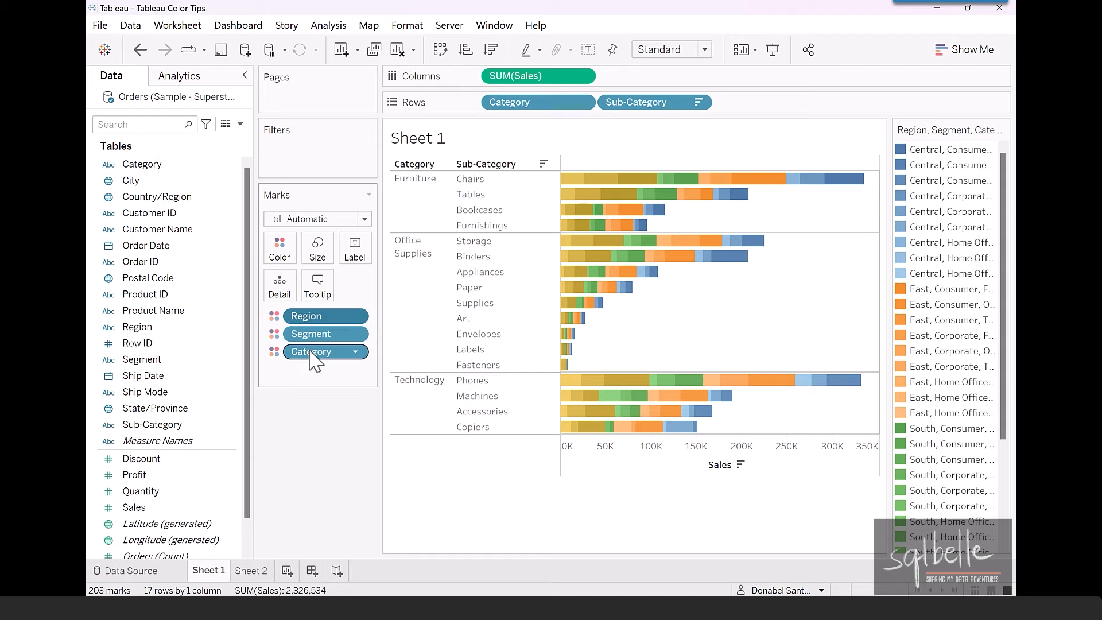
drag(311, 330, 315, 509)
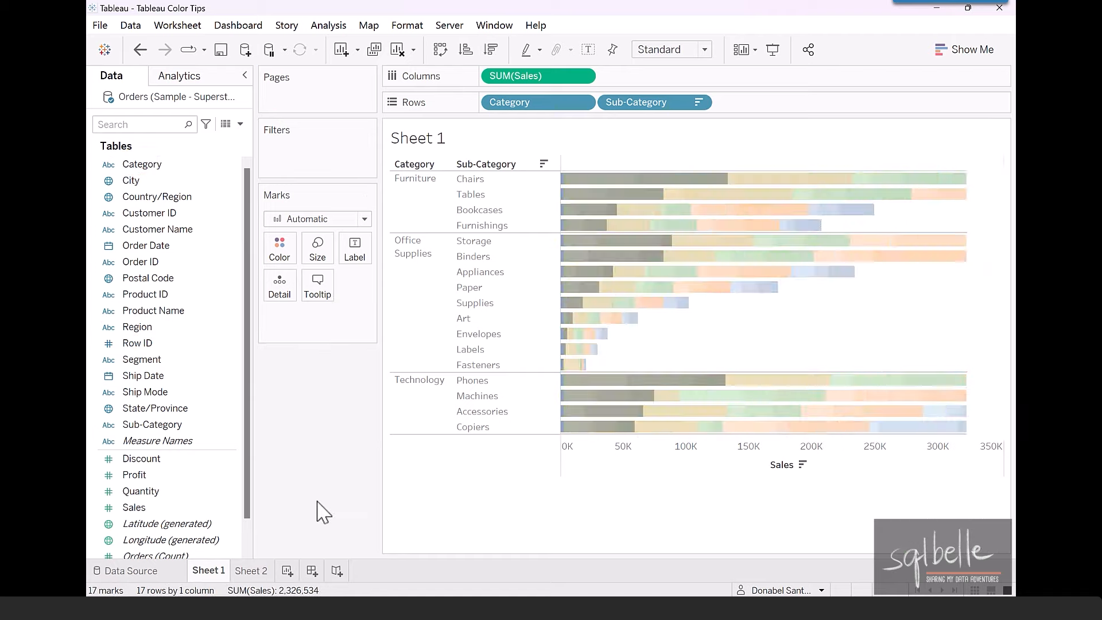
- Select Category, Region and Segment together in the data fields and add all three to the marks as color fields
click(160, 166)
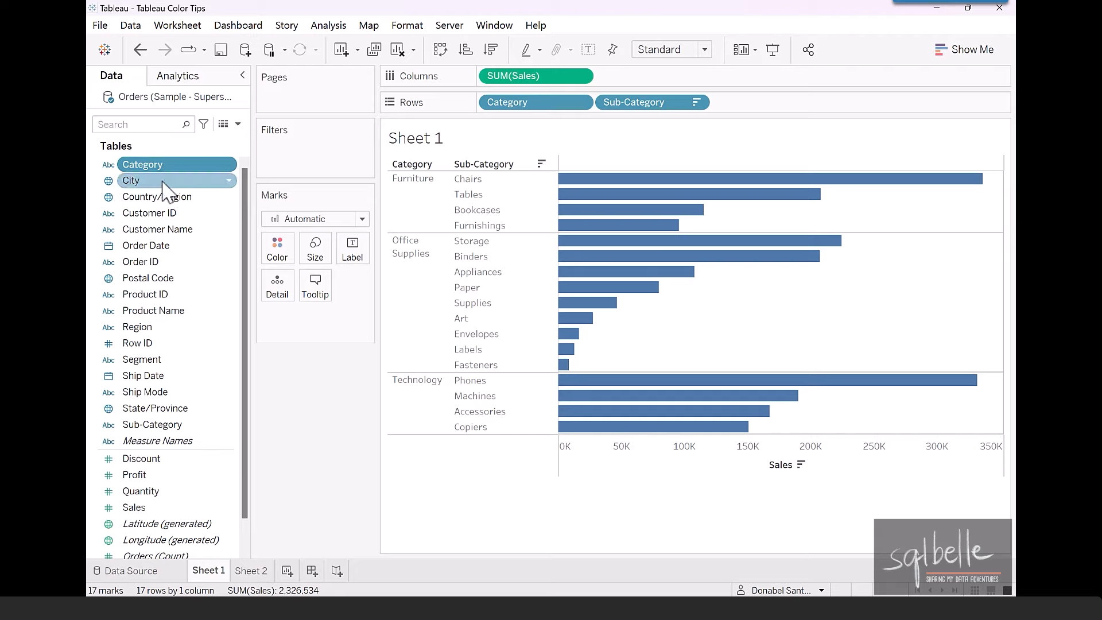
ctrl+click(152, 330)
ctrl+click(153, 359)
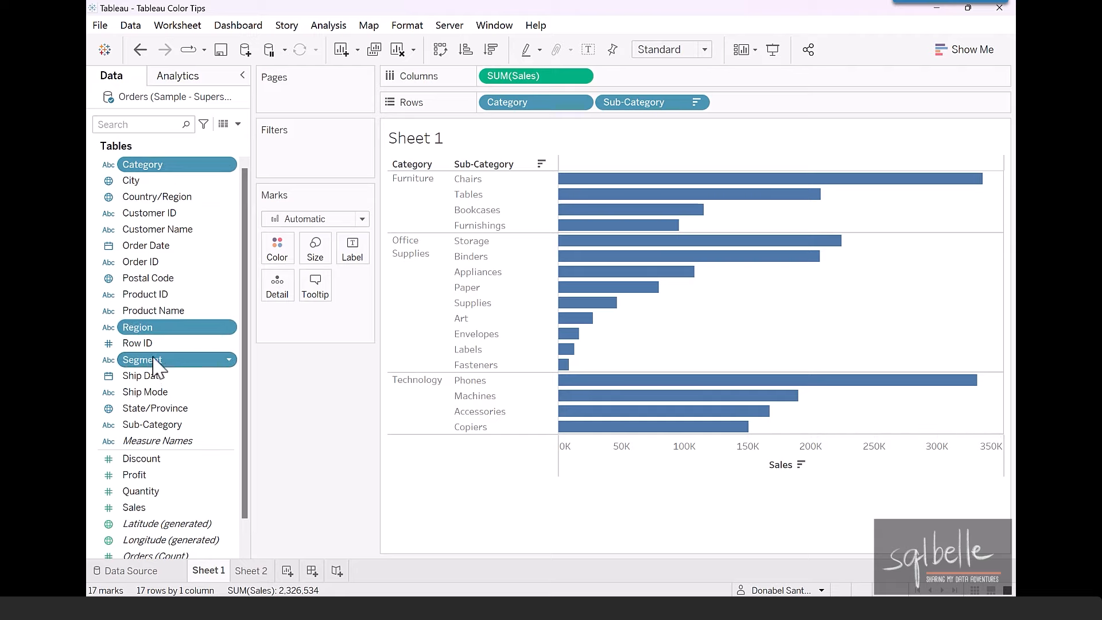
drag(153, 366, 277, 250)
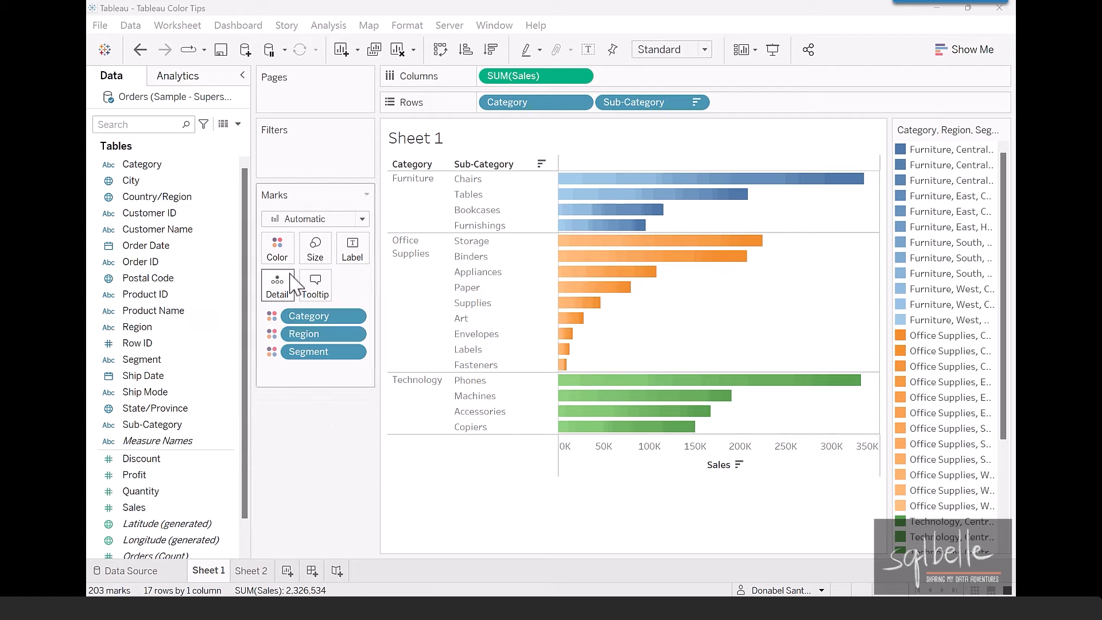
- Browse the color palettes available for the combined Category, Region and Segment colors, and leave the colors unedited
click(277, 246)
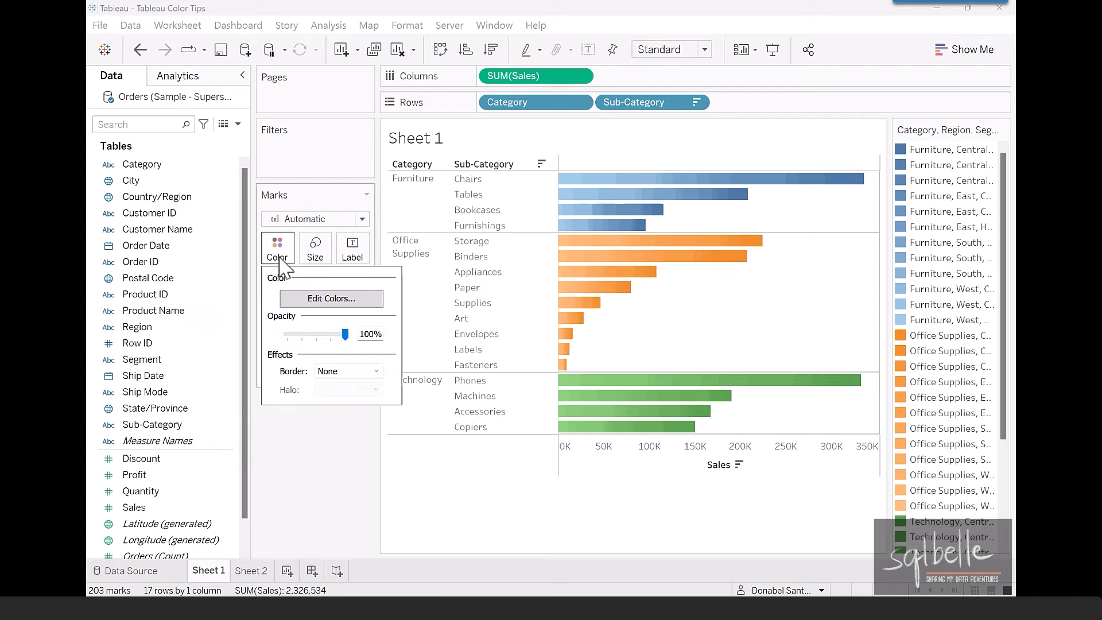
click(322, 299)
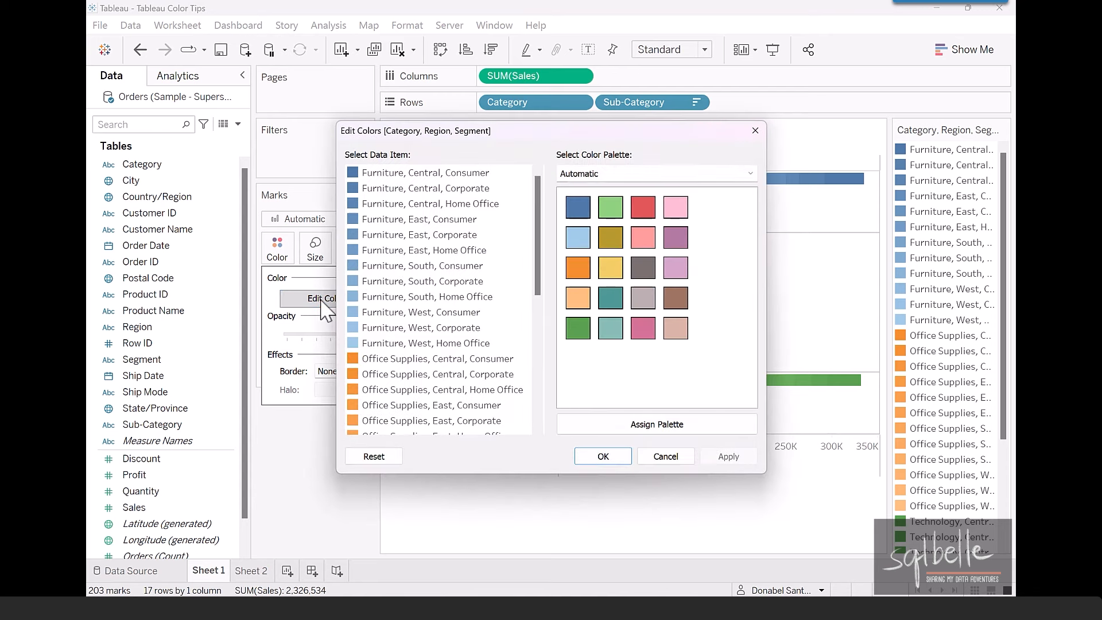
click(662, 185)
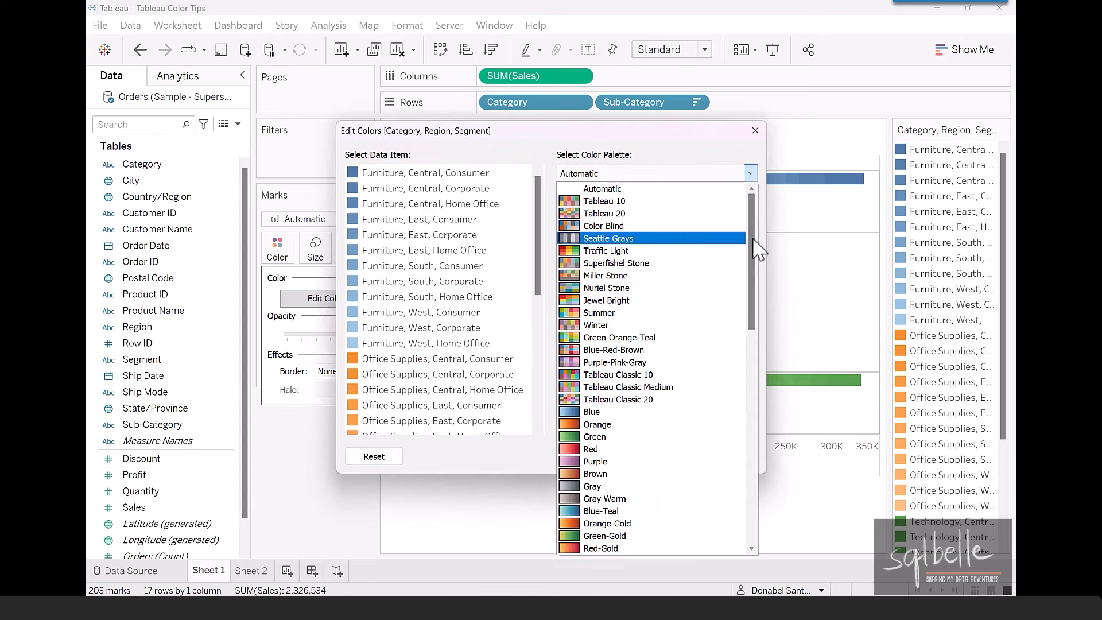
scroll(749, 242, down, 10)
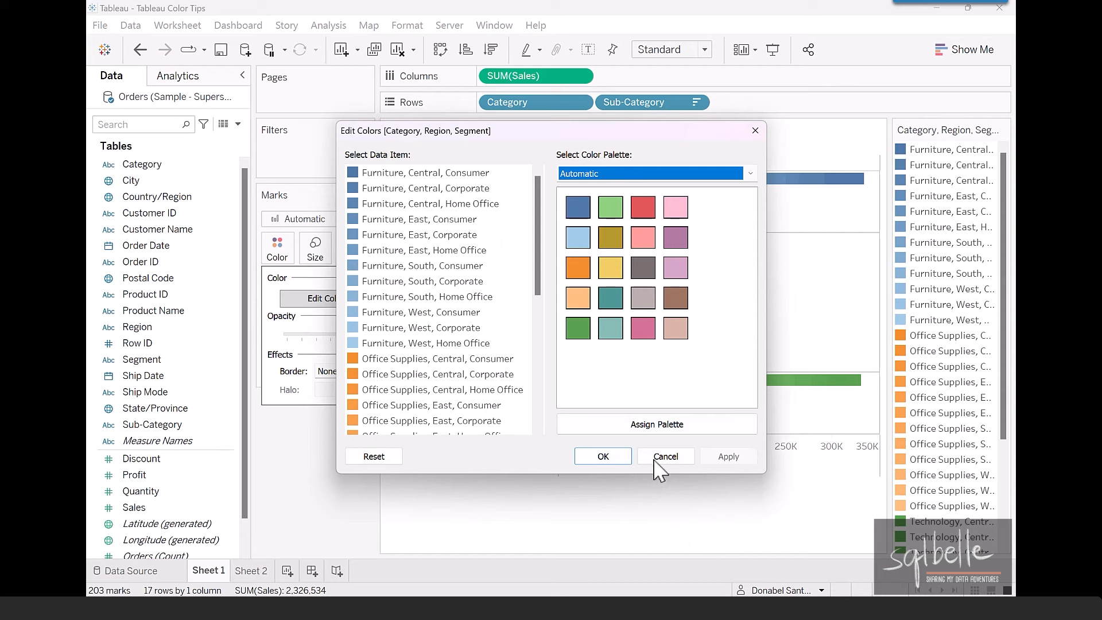
click(664, 457)
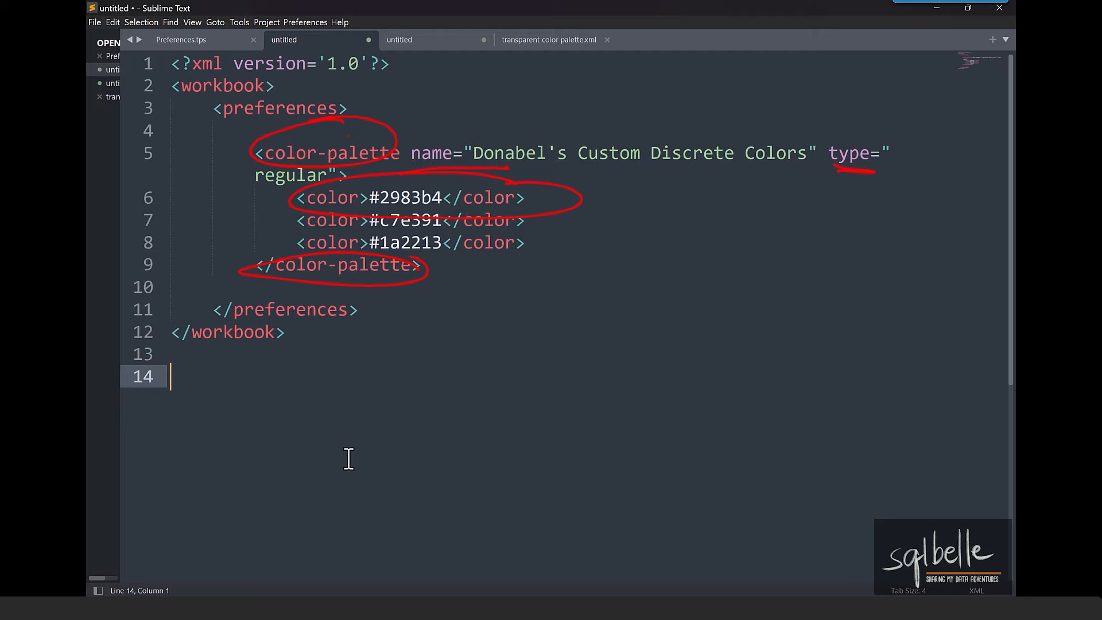
- Examine the "regular" palette type in the preferences XML, and view the custom sequential palette in Tableau's color editor without applying it
key(Escape)
double_click(293, 177)
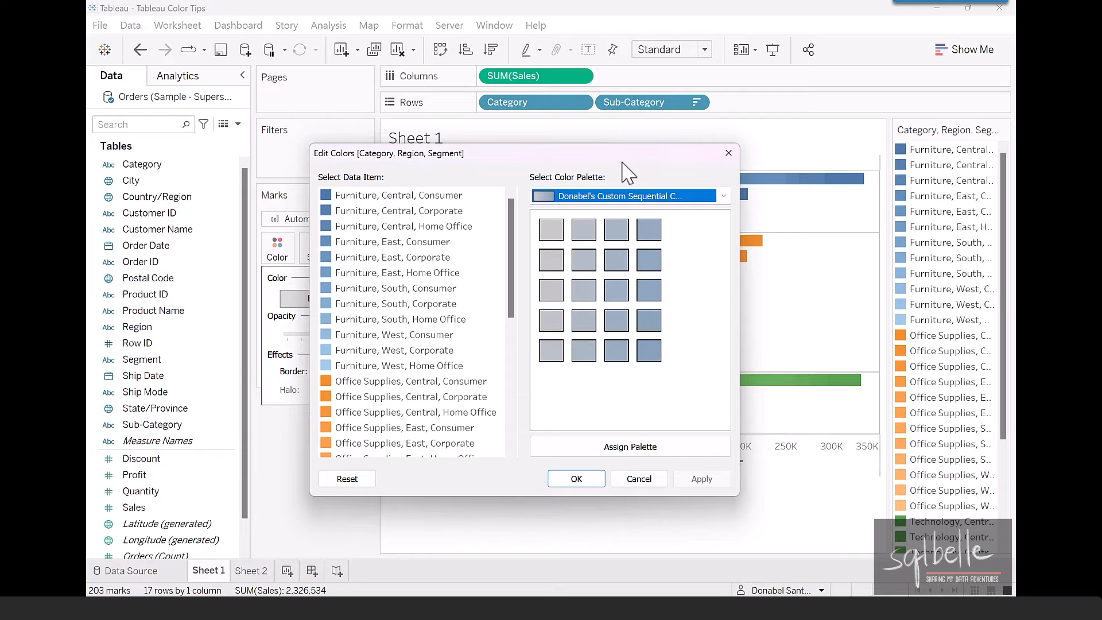
click(626, 197)
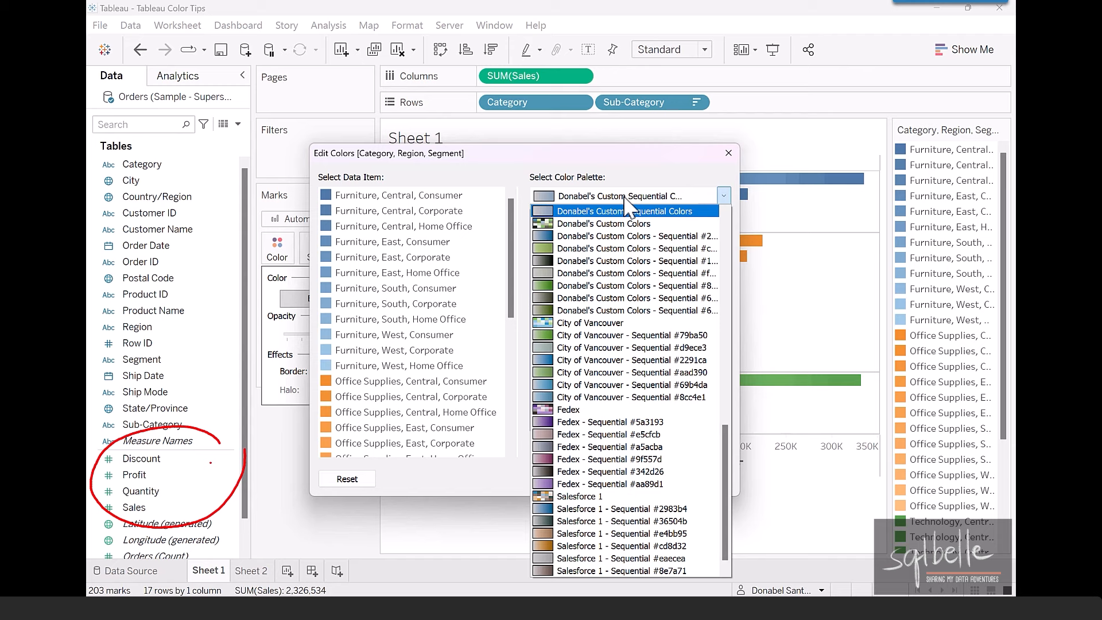
click(626, 211)
click(728, 153)
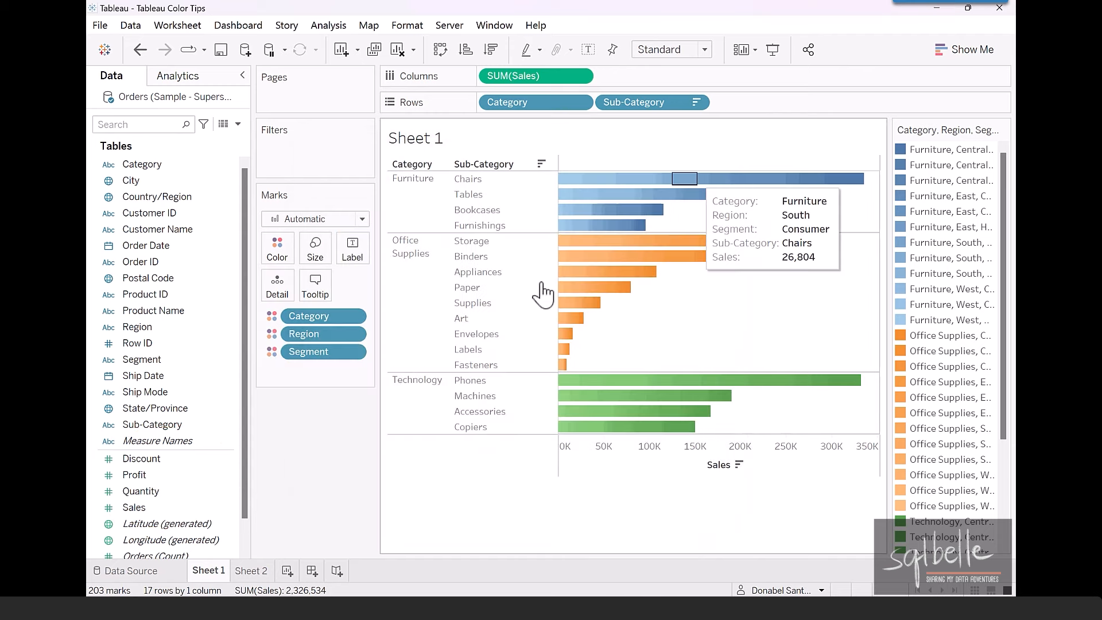
- Replace Category, Region and Segment on color with Profit, and choose the custom diverging colors palette for it
drag(319, 359, 327, 505)
drag(134, 475, 270, 258)
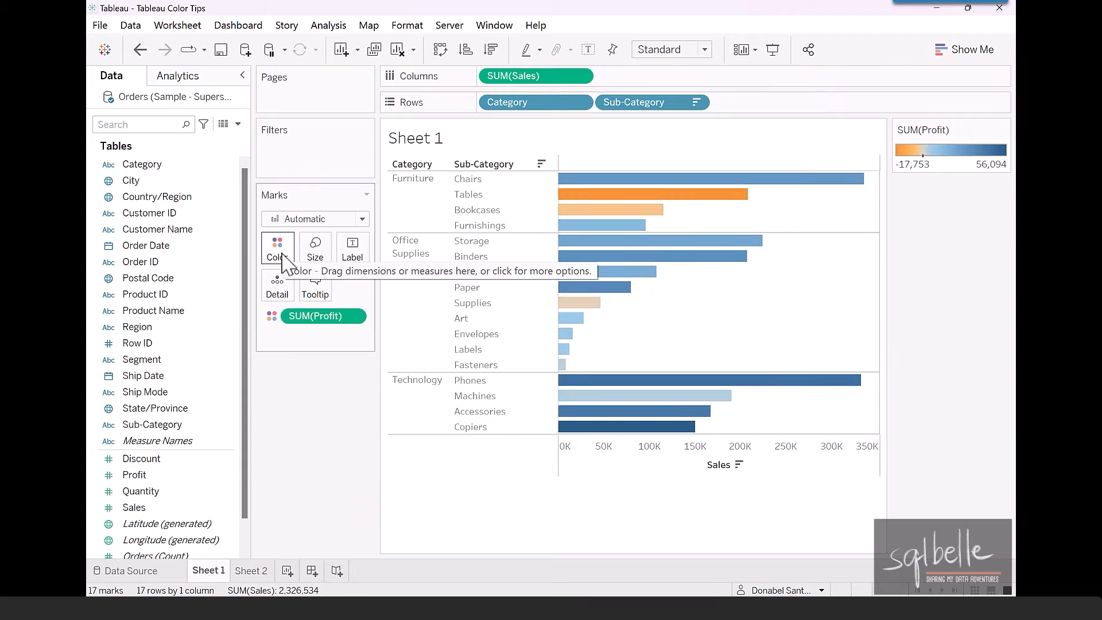
click(281, 252)
click(322, 299)
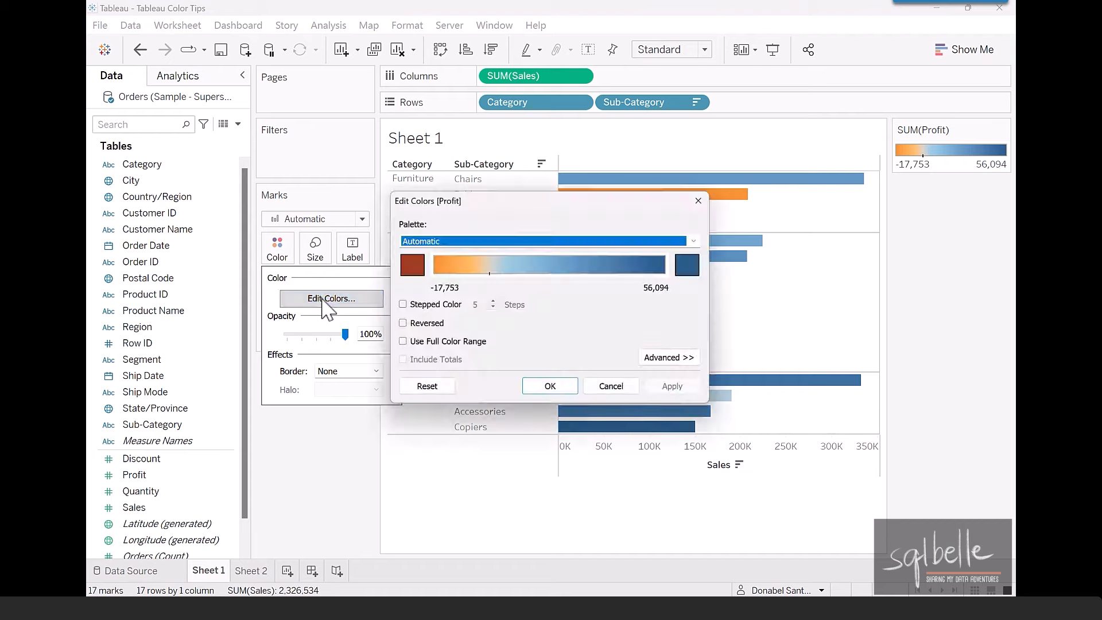
click(524, 241)
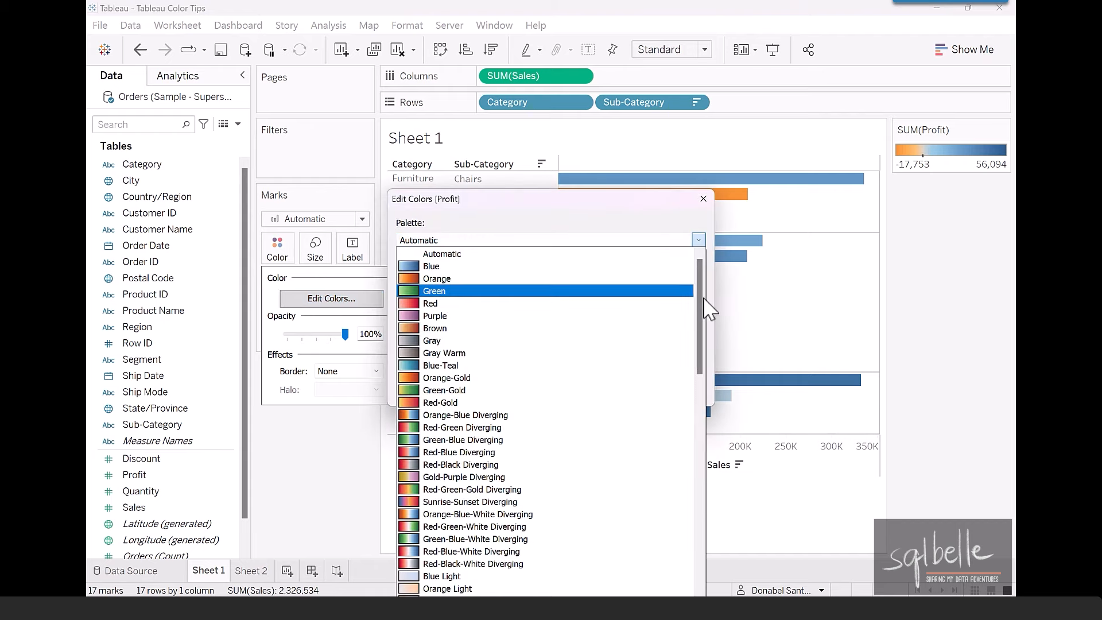
drag(703, 293, 705, 403)
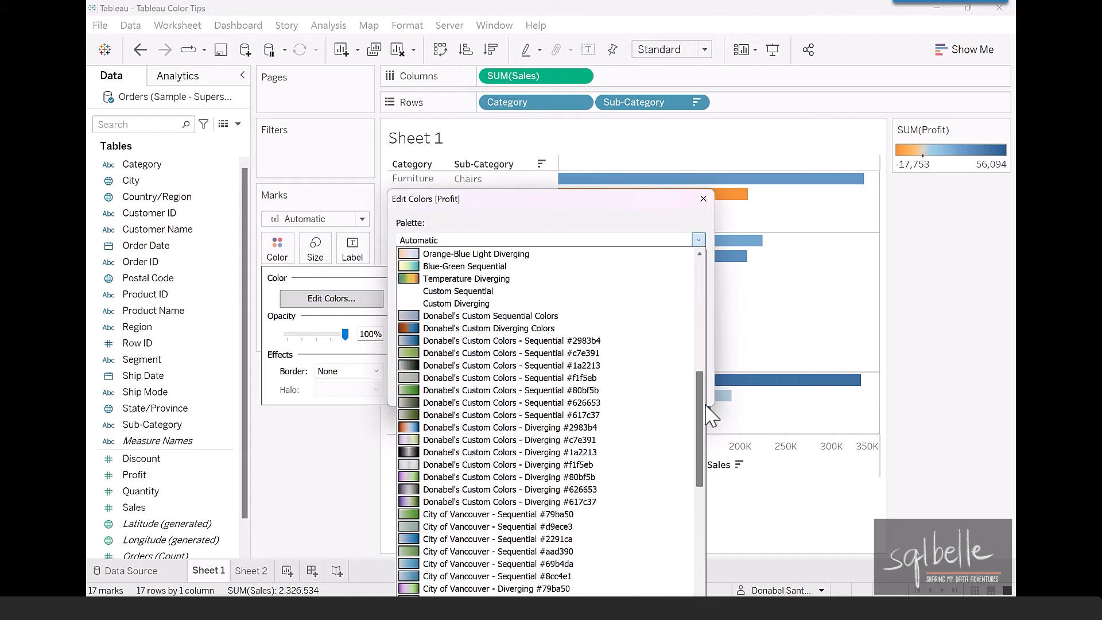
click(554, 328)
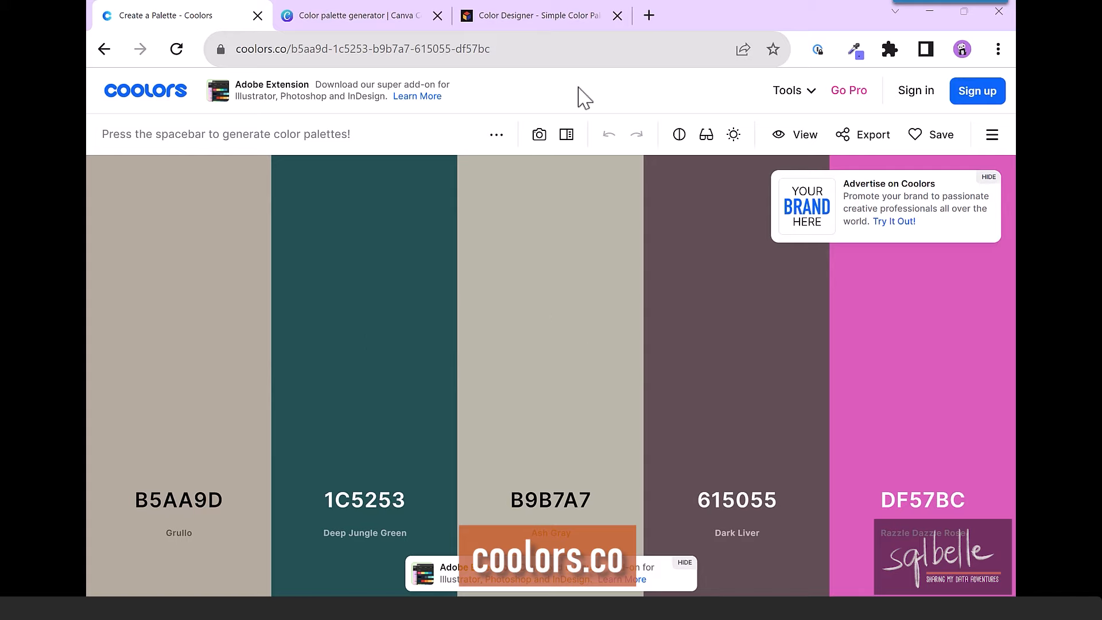
- Switch to Coolors in the browser and generate three random color palettes in turn
key(space)
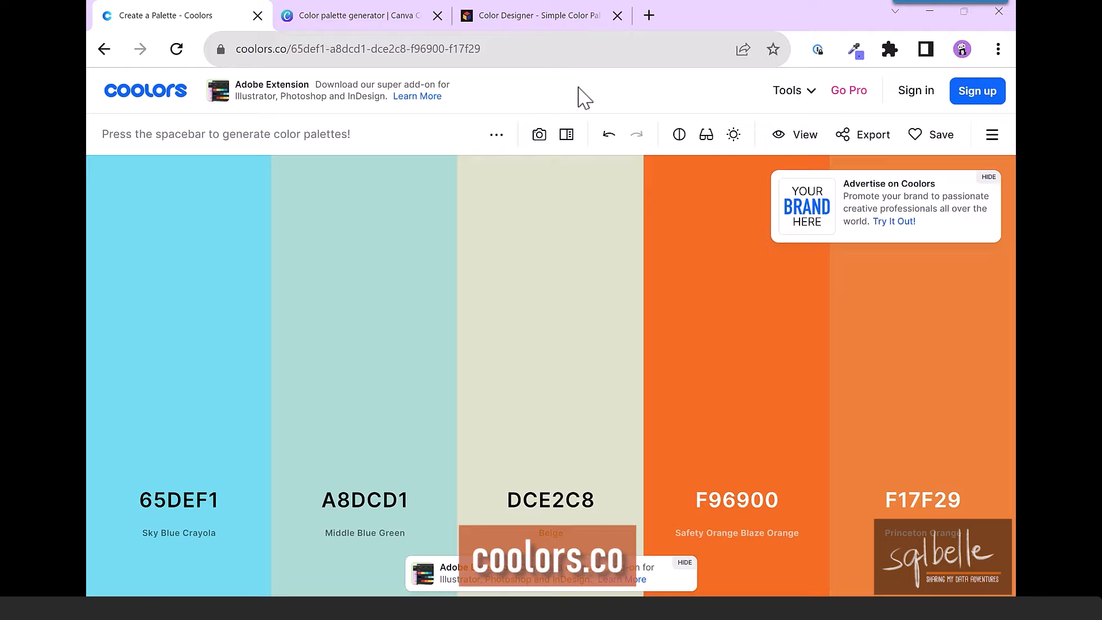
key(space)
key(space)
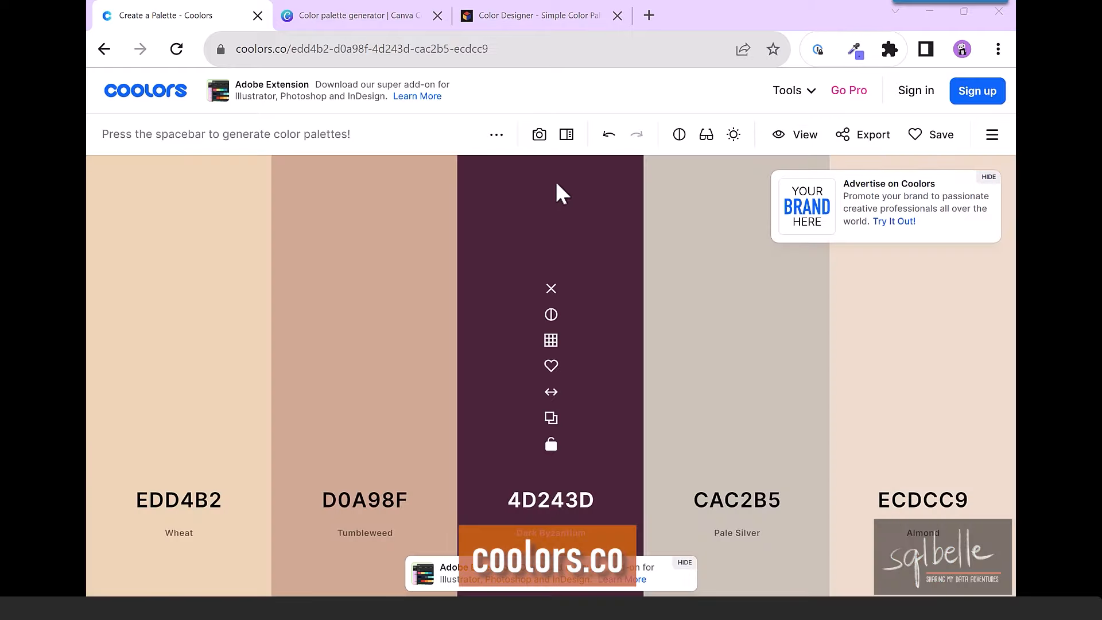
- Create an eight-color palette from the pink and blue abstract painting in the stock photos, and open it in the palette generator
click(539, 135)
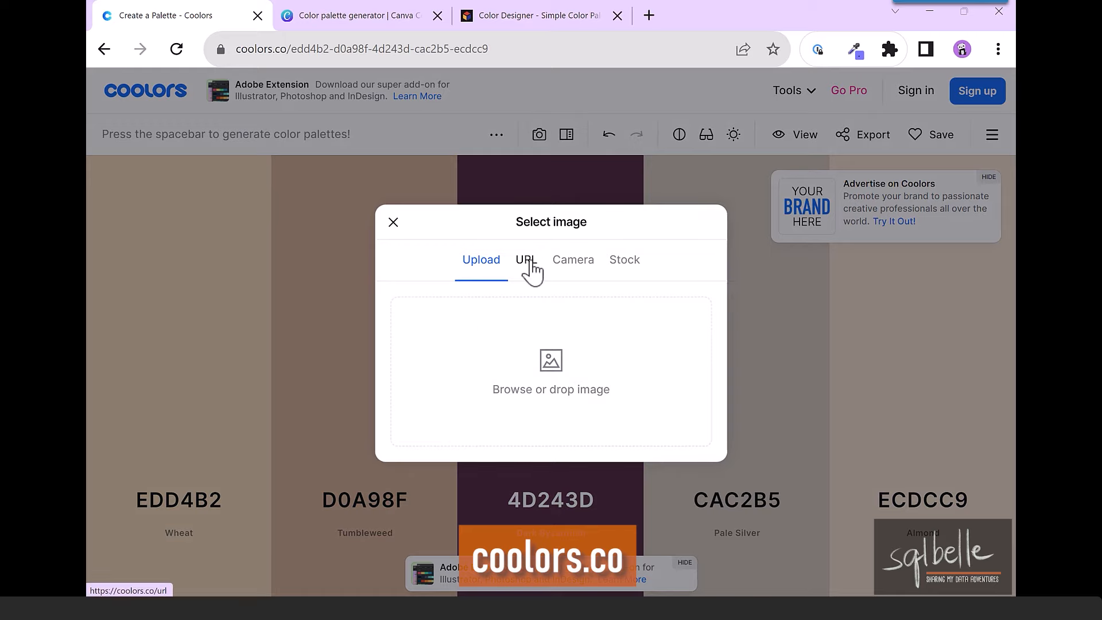
click(623, 263)
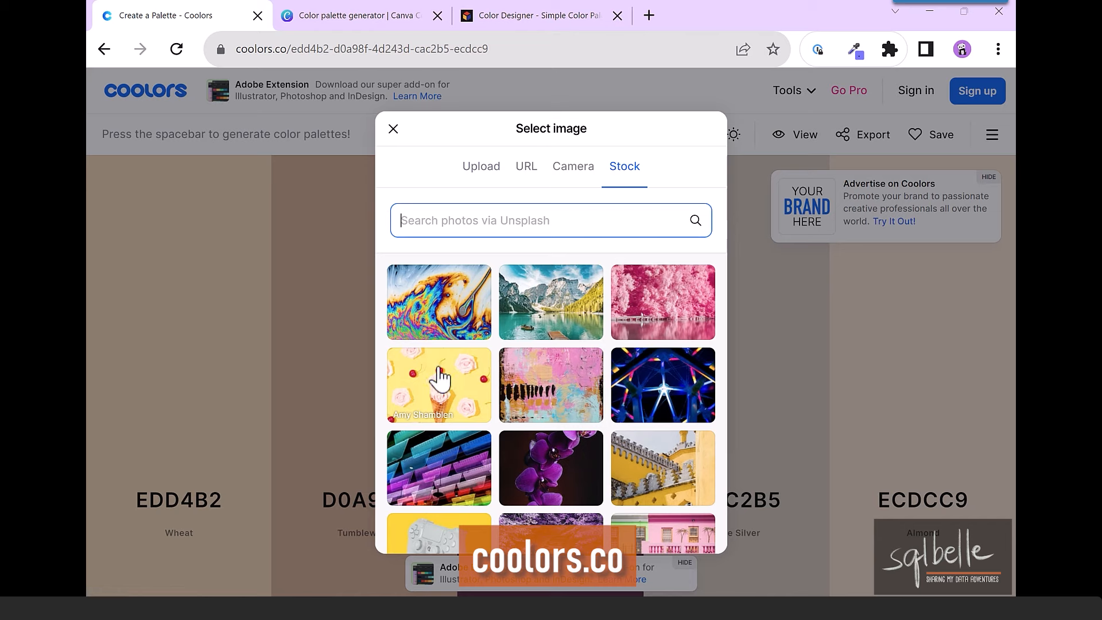
click(508, 376)
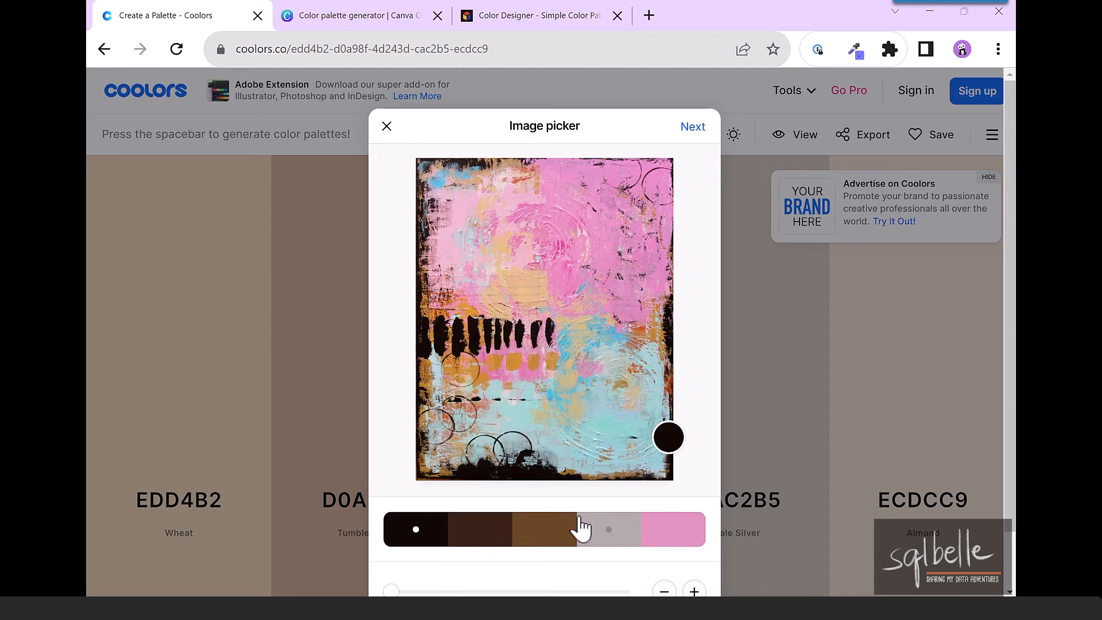
click(694, 592)
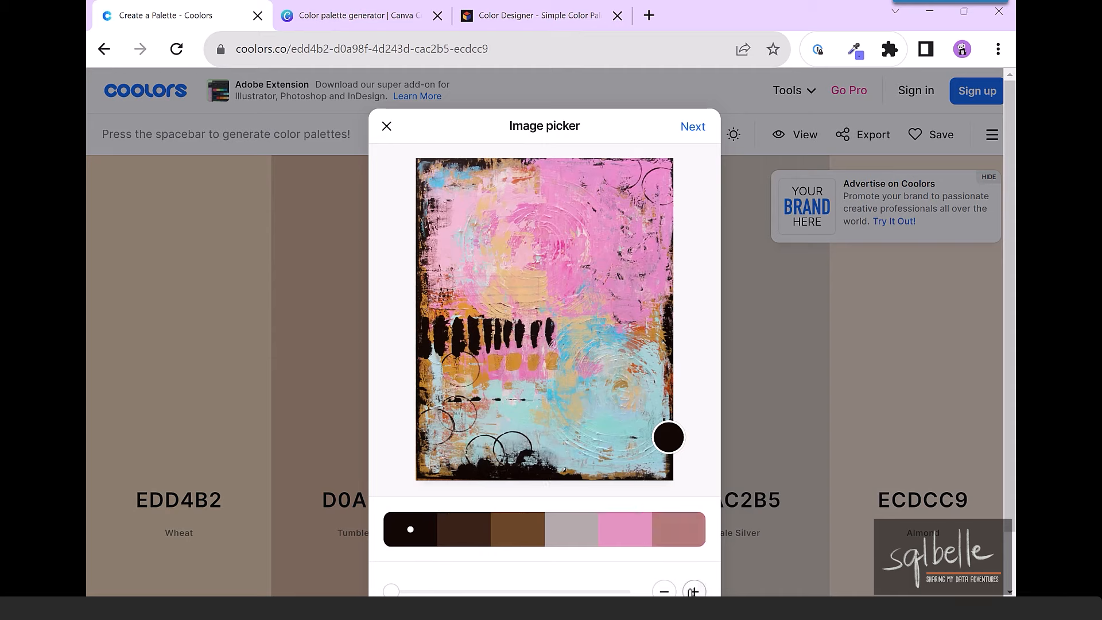
click(694, 591)
click(694, 591)
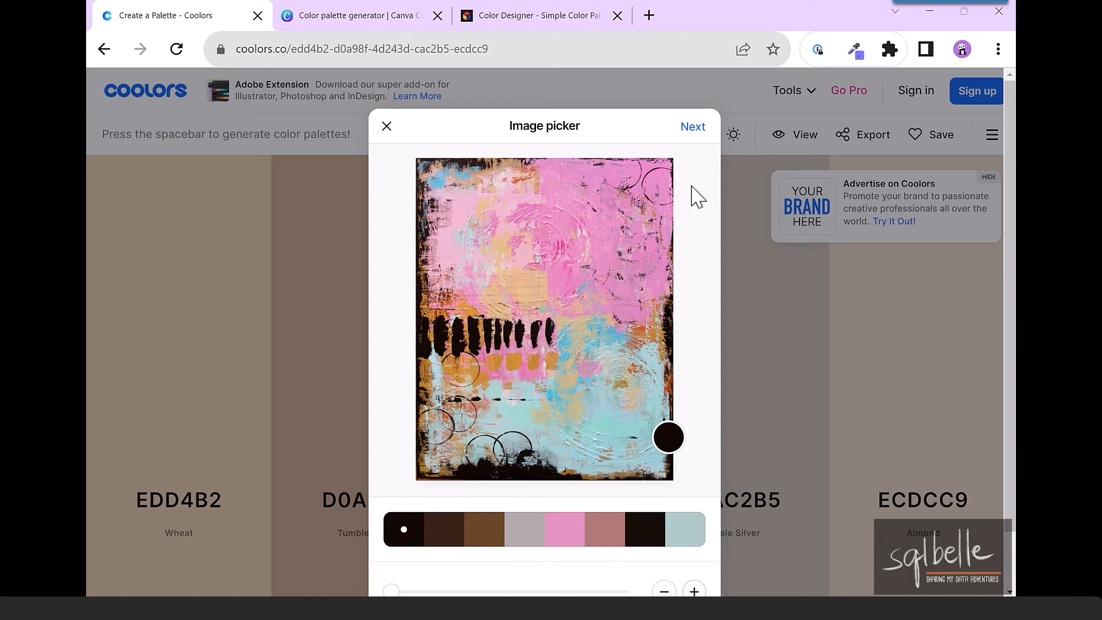
click(689, 129)
click(690, 167)
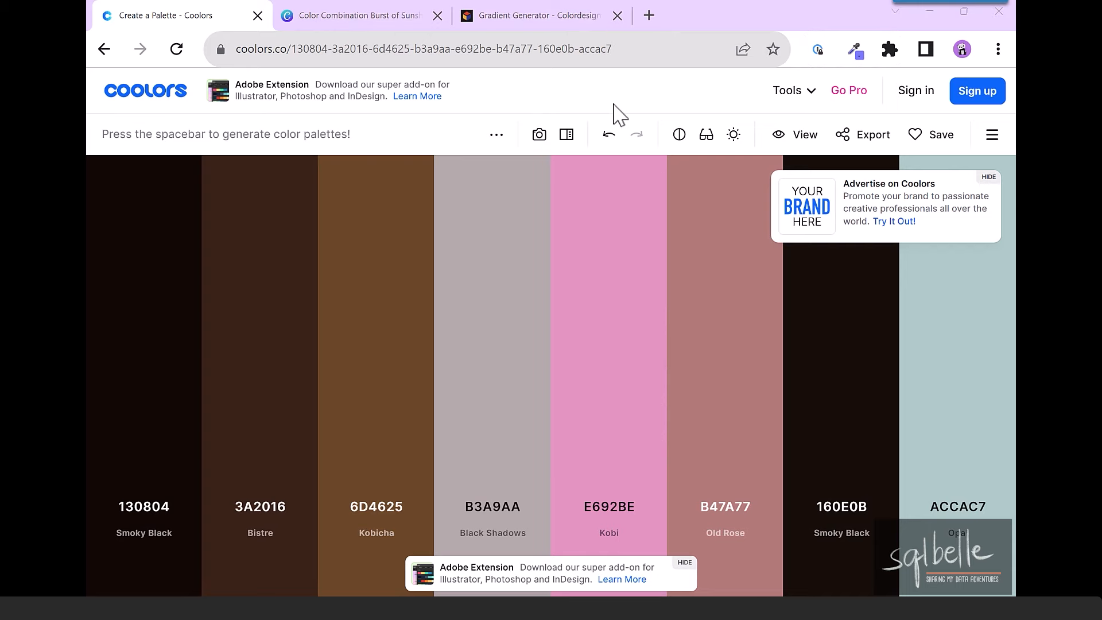
- Make a palette collage from the same abstract painting stock photo, export it, and open the downloaded collage.jpg
click(565, 135)
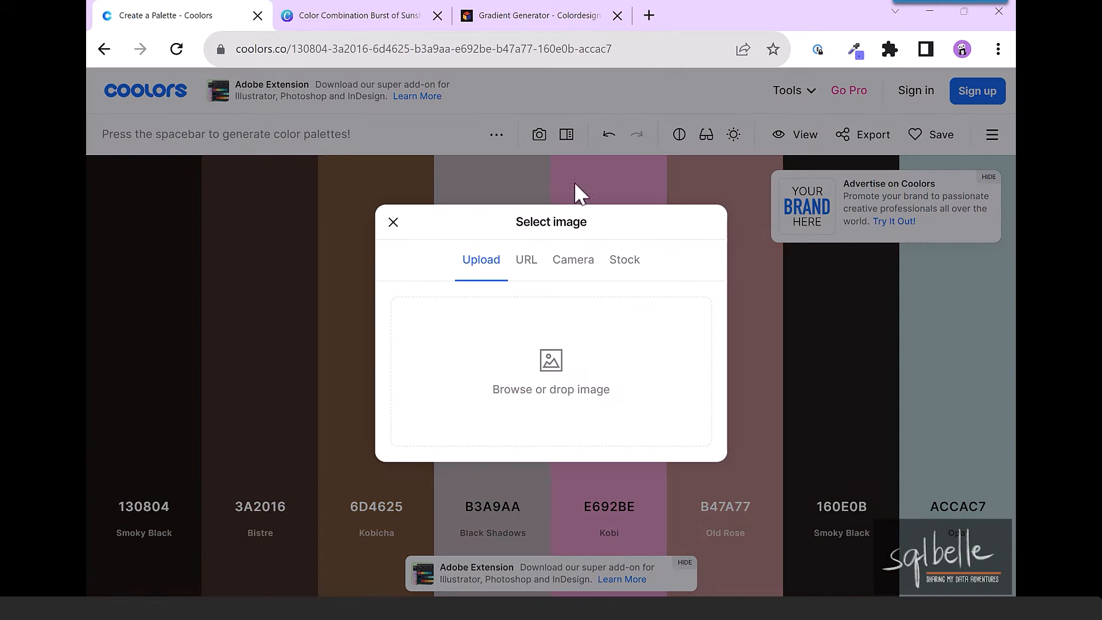
click(624, 260)
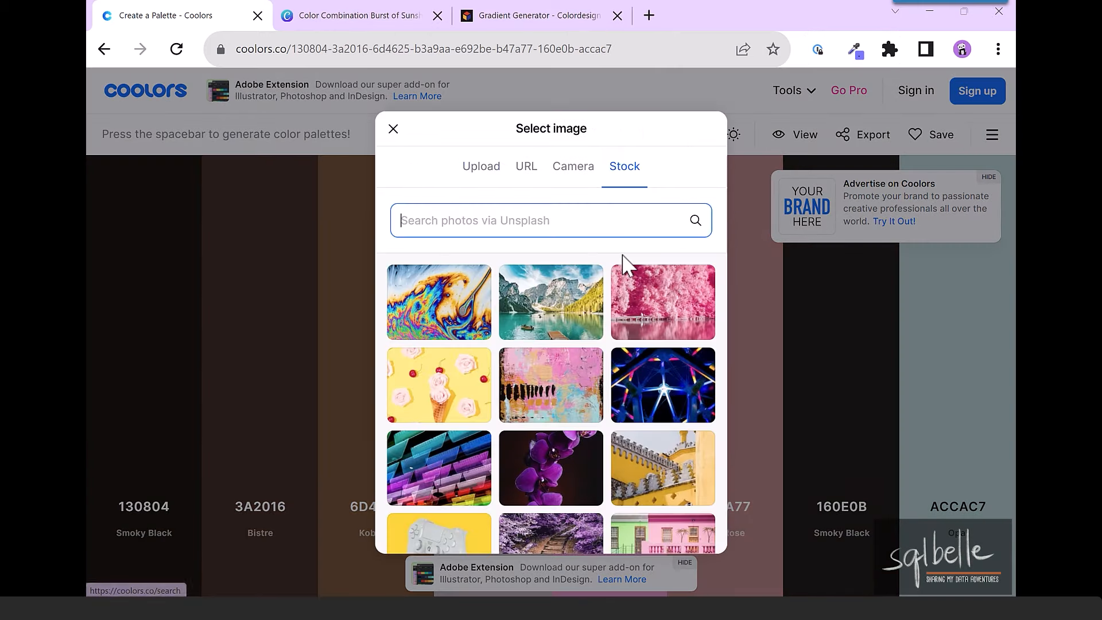
click(566, 392)
click(686, 127)
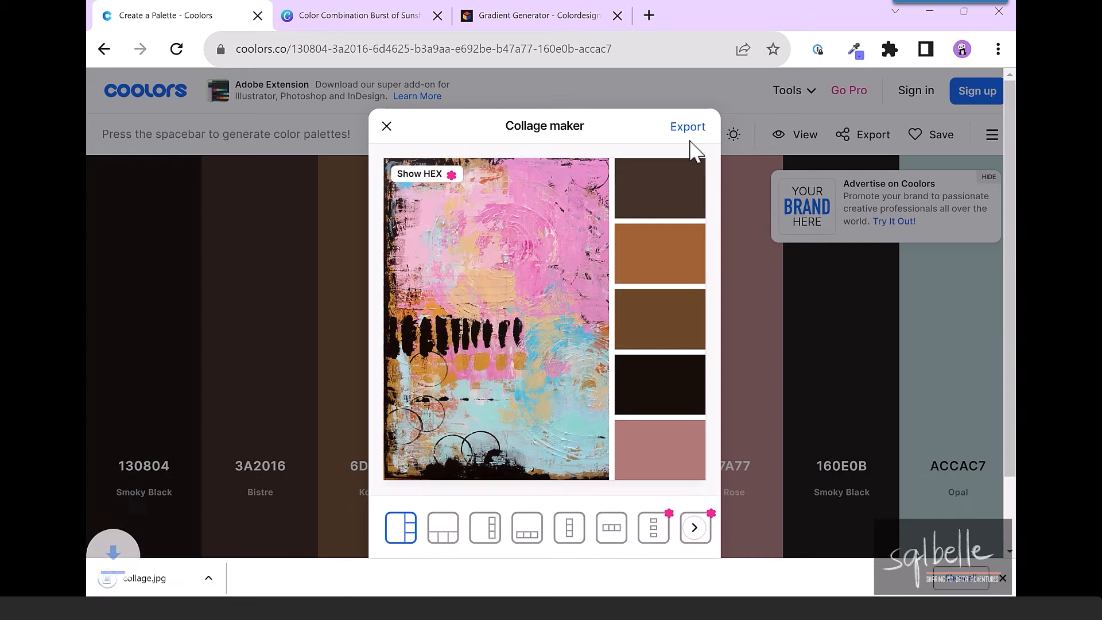
click(202, 579)
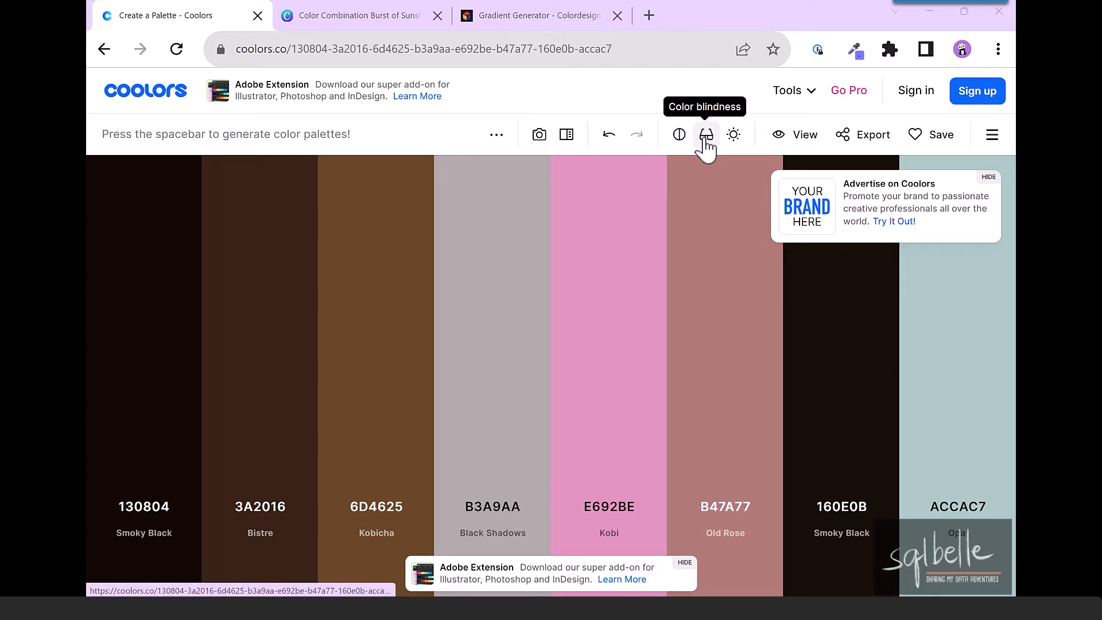
- Preview the palette under each color blindness type in turn, from Protanopia through Achromatomaly
click(706, 136)
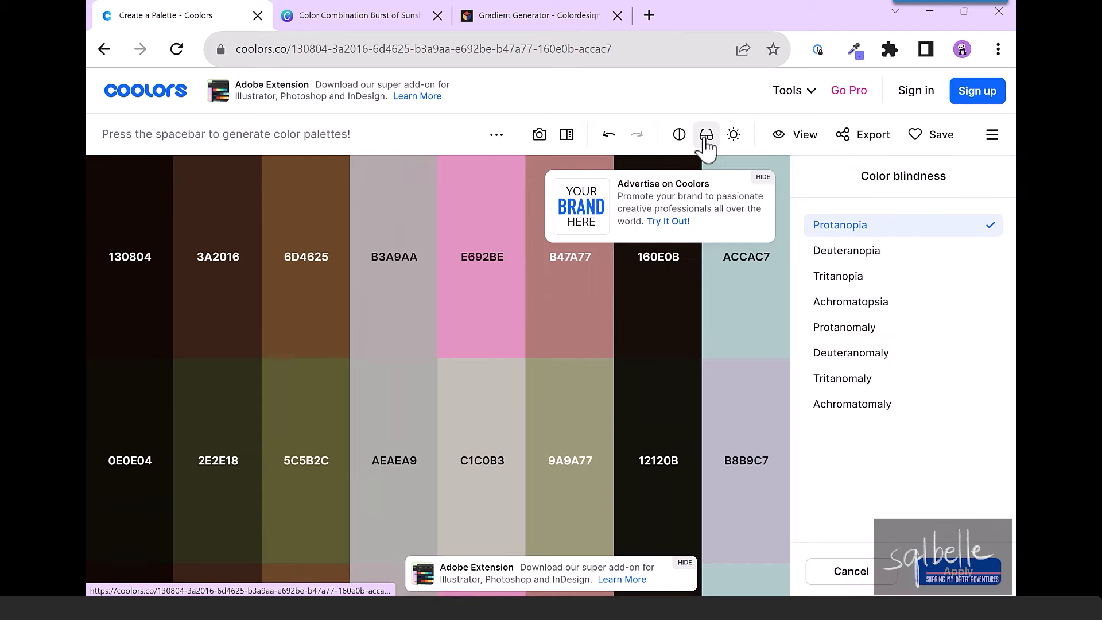
click(916, 259)
click(893, 277)
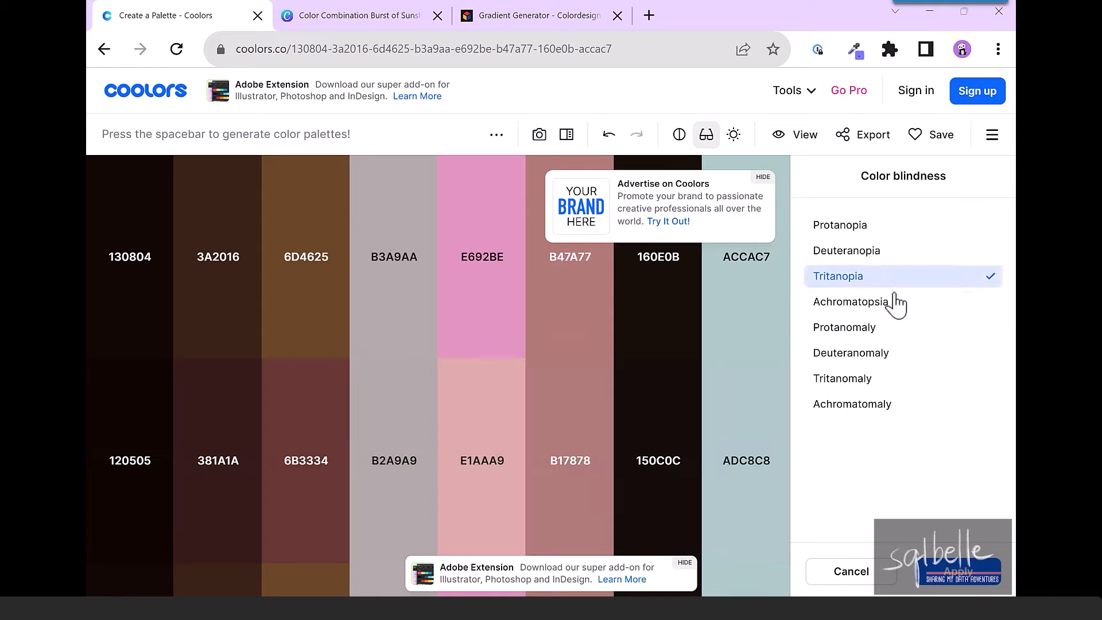
click(897, 302)
click(878, 329)
click(876, 353)
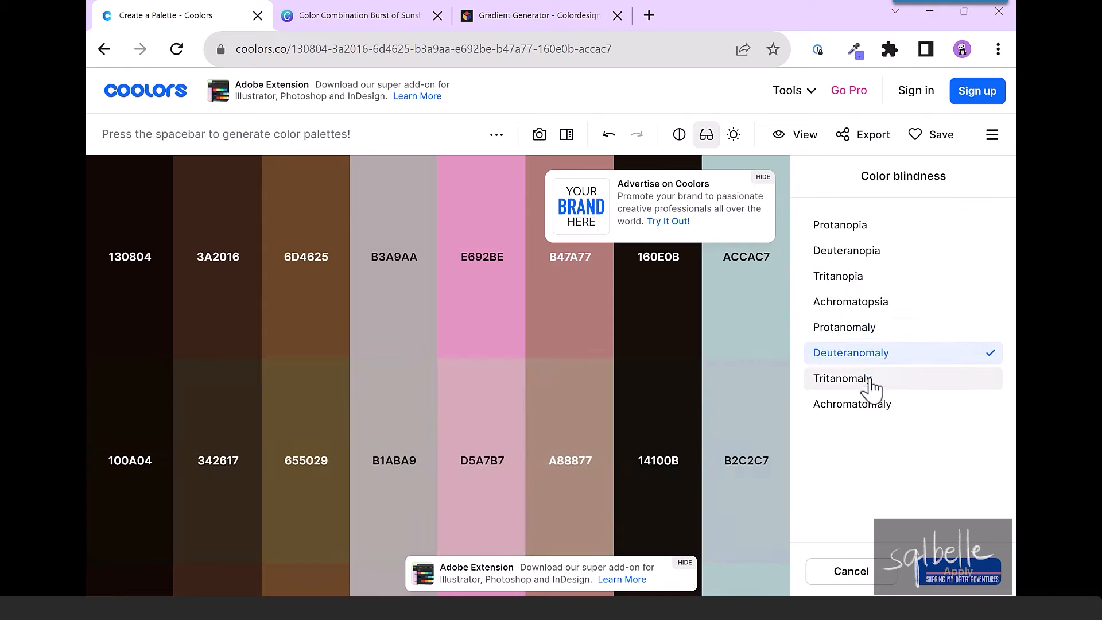
click(870, 378)
click(868, 404)
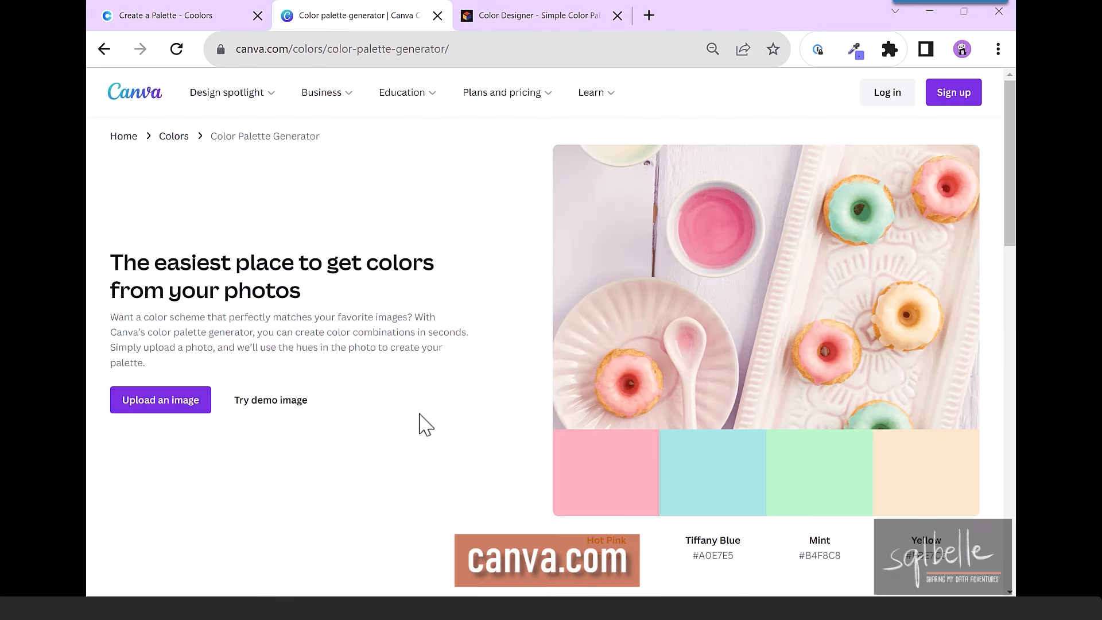
- Open Canva's color combinations, search the palettes for "sunshine", open Burst of Sunshine and review its colors and related combinations
scroll(420, 463, down, 9)
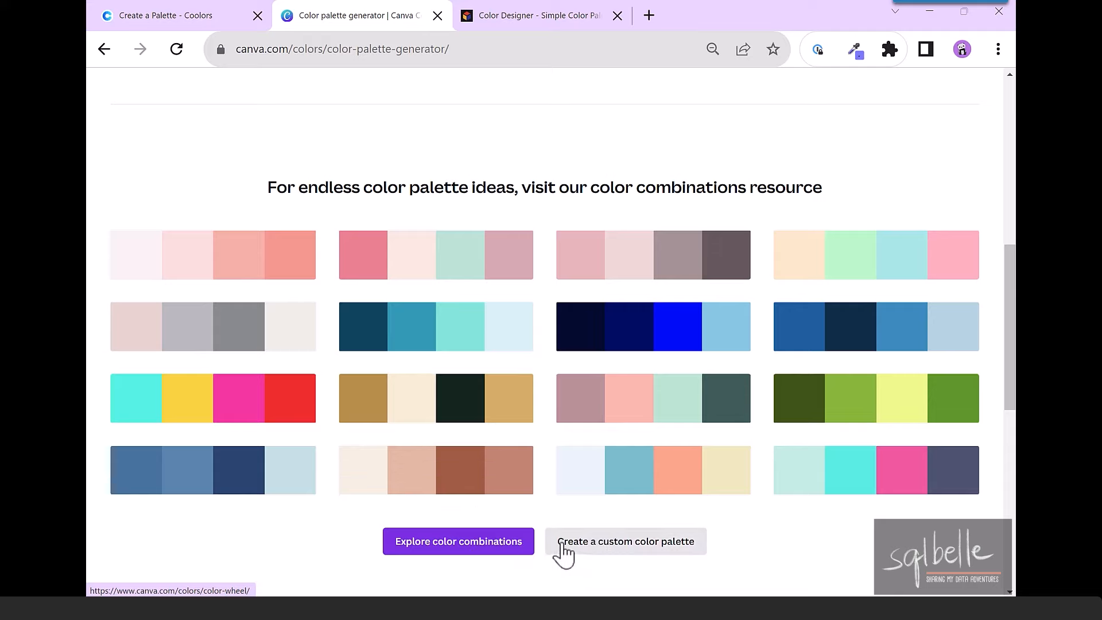
click(494, 552)
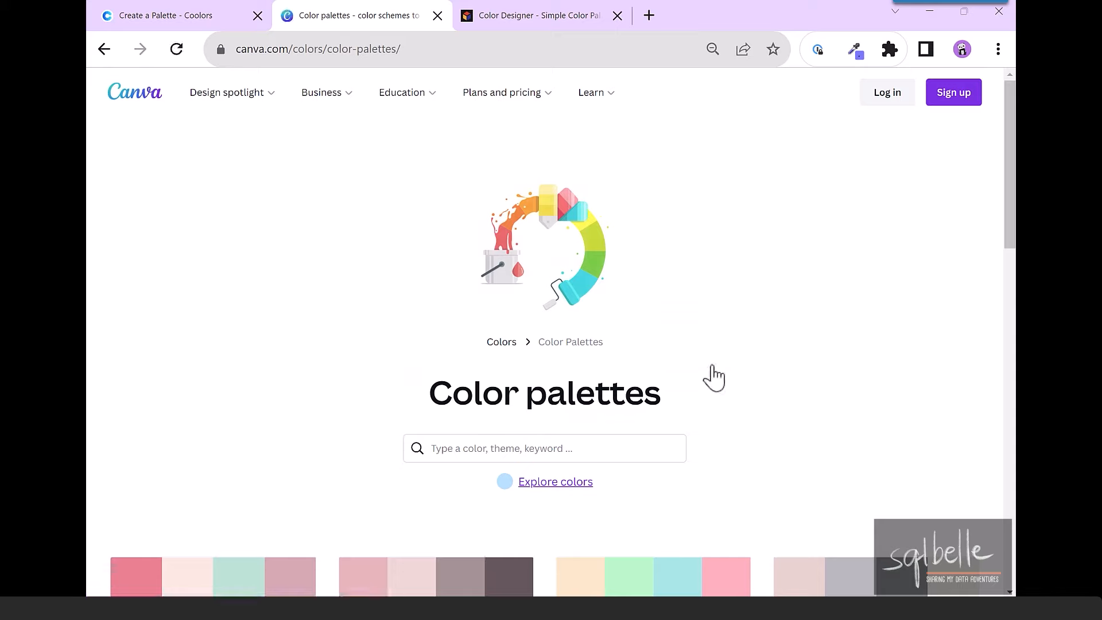
click(469, 447)
text(sunshine)
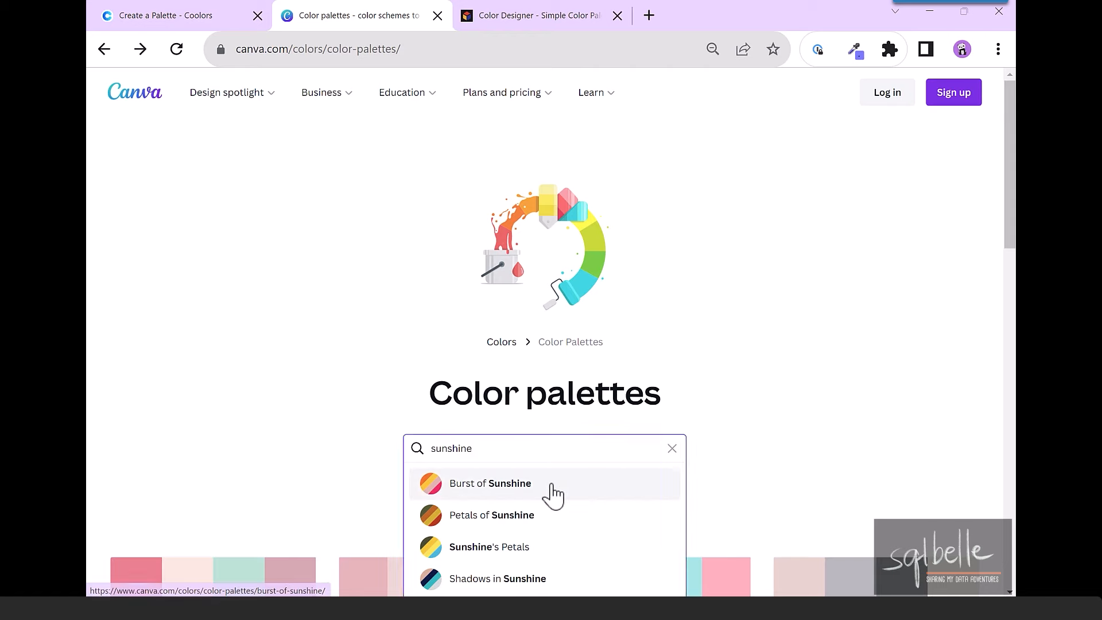
click(555, 495)
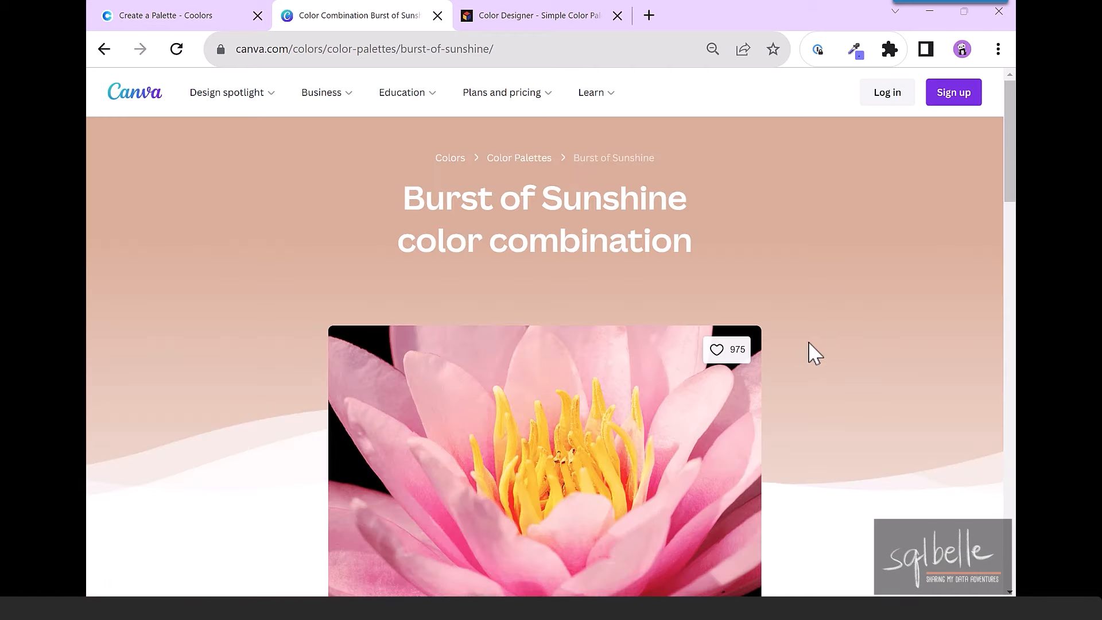
scroll(808, 341, down, 5)
scroll(813, 349, down, 2)
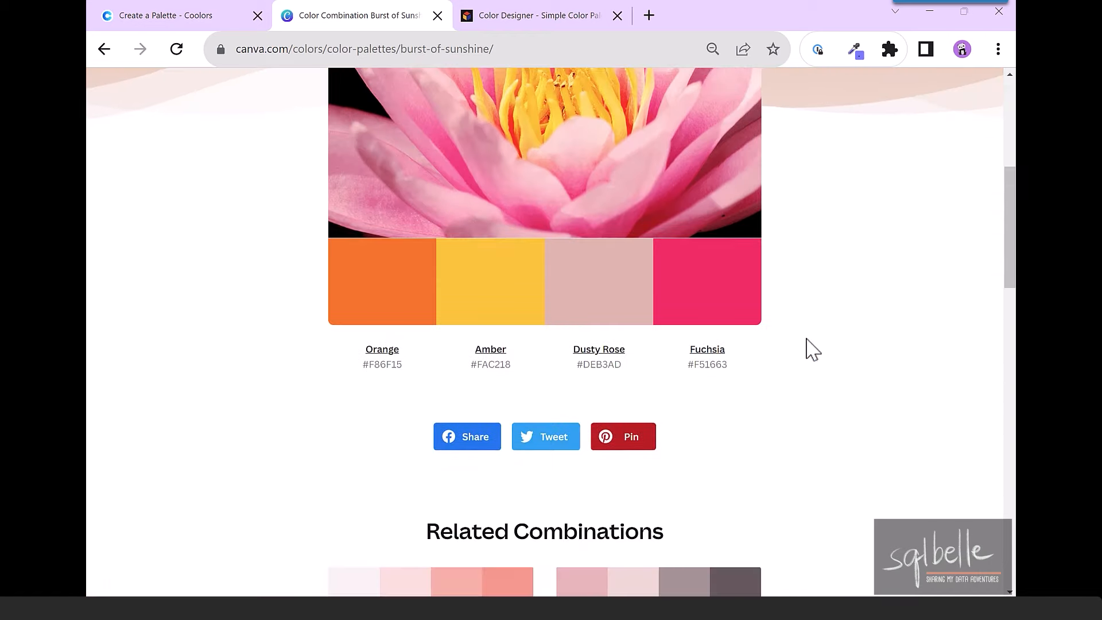
scroll(813, 349, down, 6)
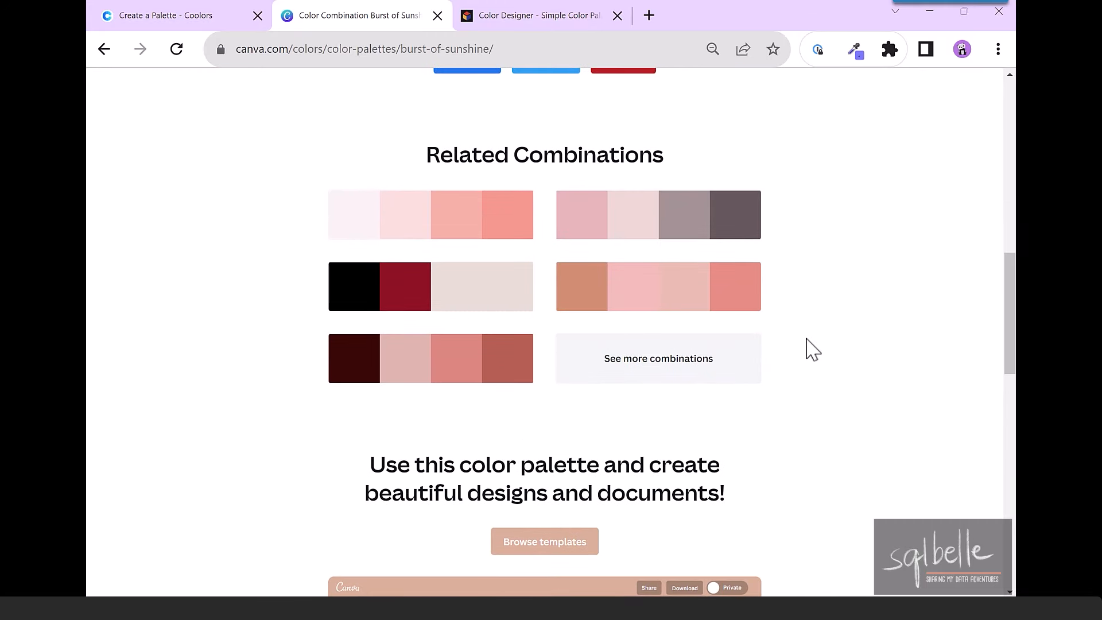
scroll(813, 349, down, 8)
scroll(813, 349, down, 3)
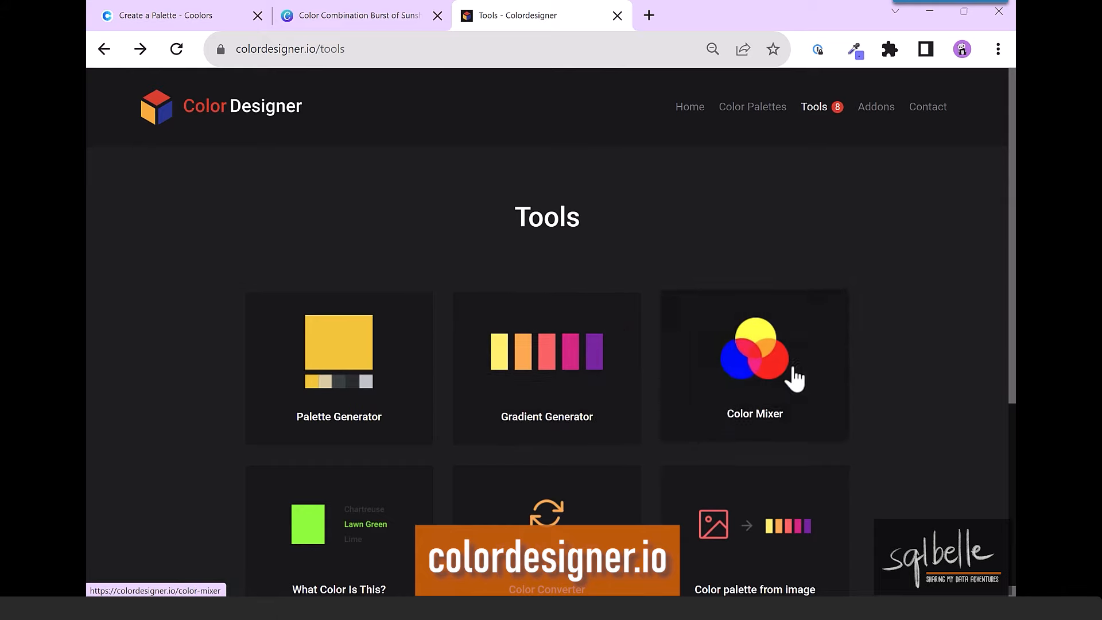
- Switch to Color Designer, open the Gradient Generator from its tools and set the gradient's start color to pink #fa6e8f
scroll(970, 355, down, 4)
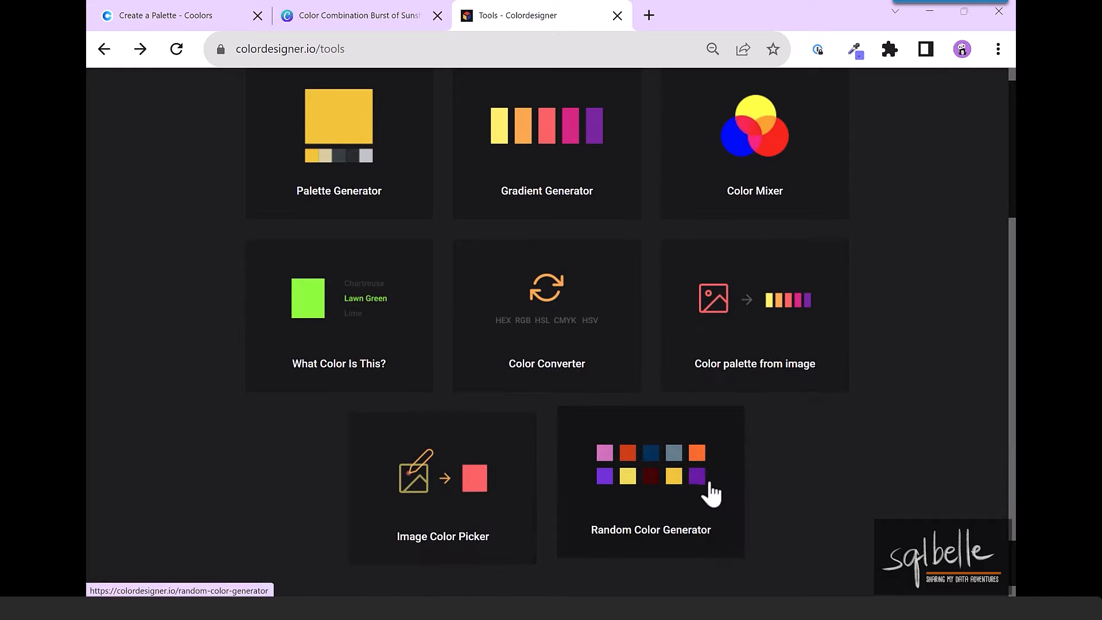
scroll(710, 492, up, 4)
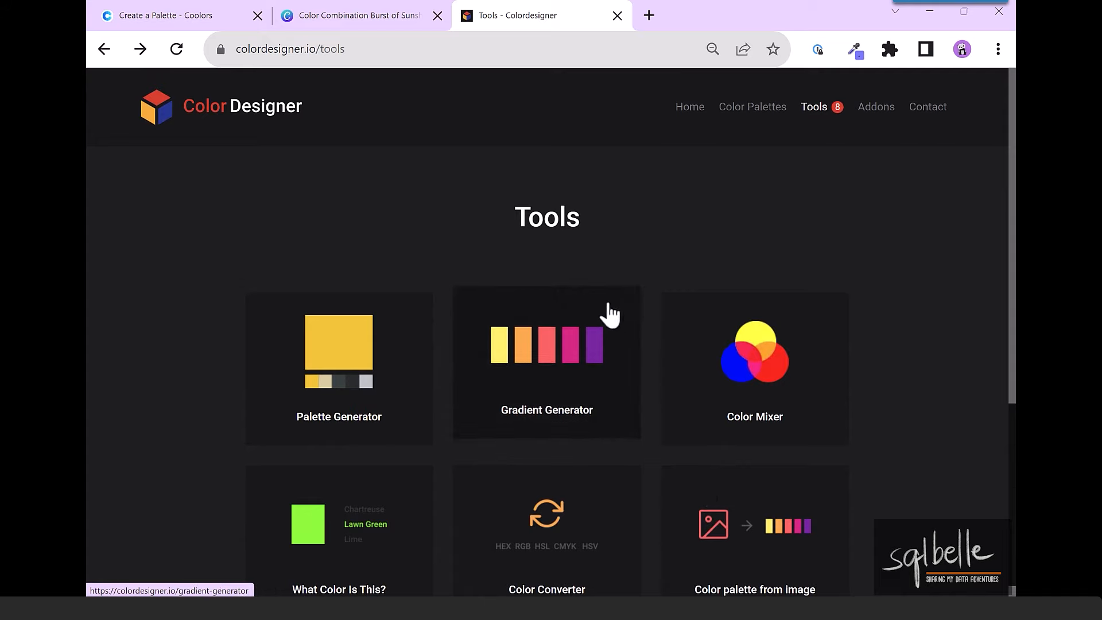
click(543, 359)
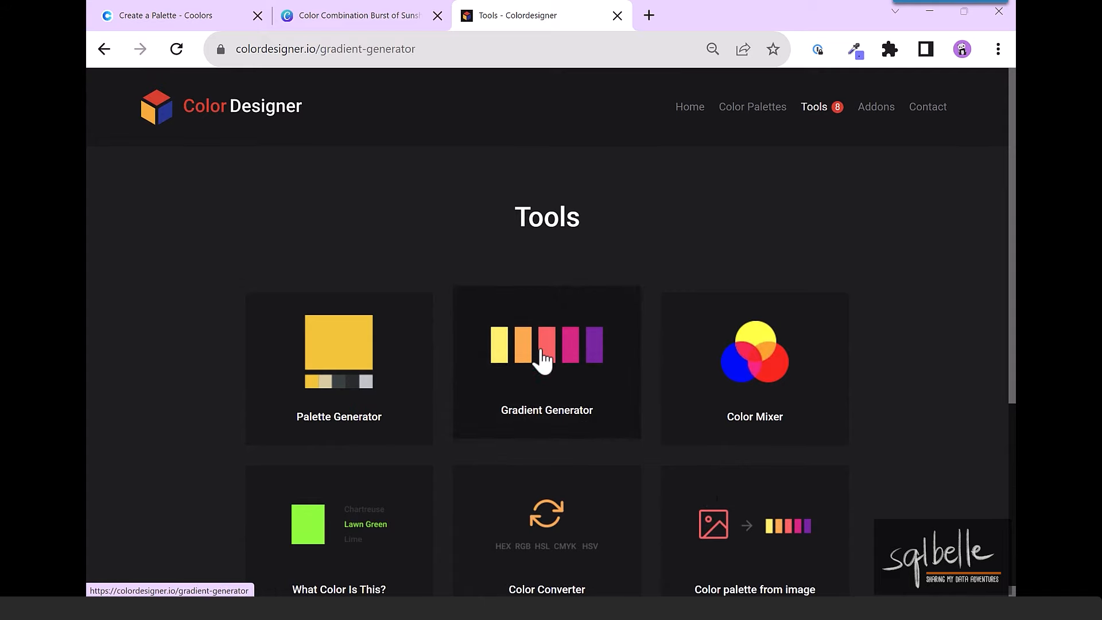
scroll(548, 347, down, 3)
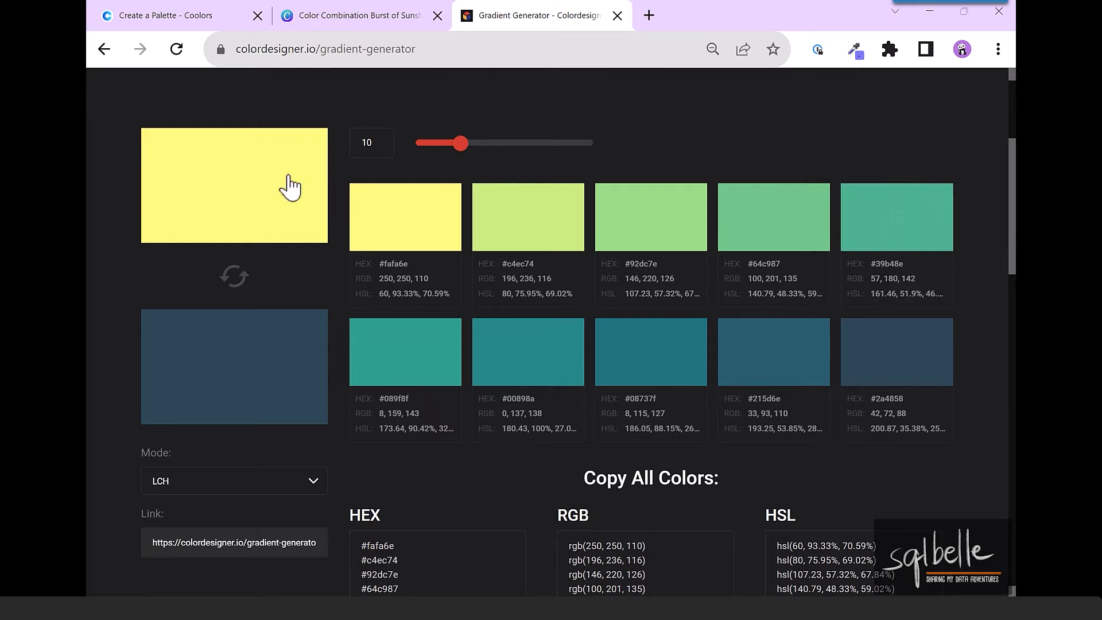
click(229, 185)
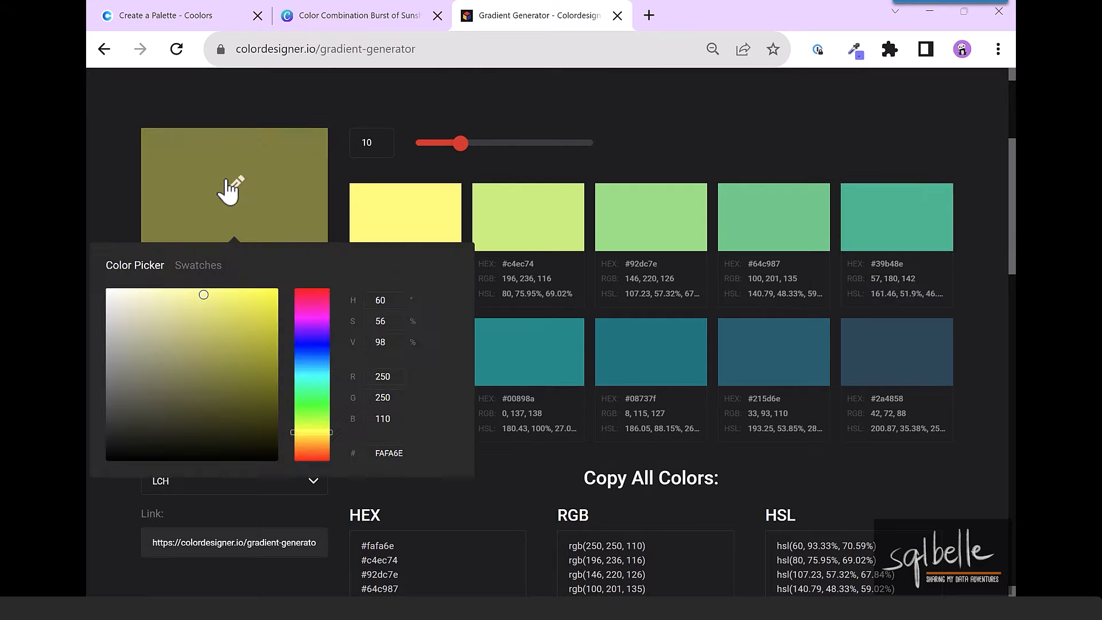
click(321, 295)
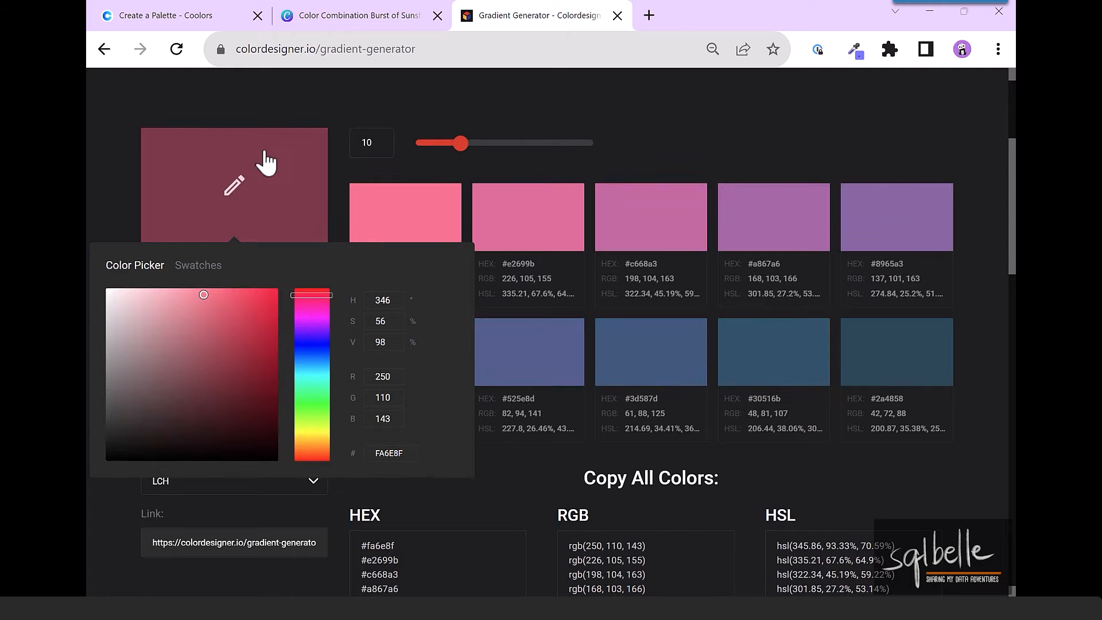
click(682, 140)
- Set the gradient's end color to olive green #49582a, raise the number of colors to 18 and review the copyable color codes
click(287, 376)
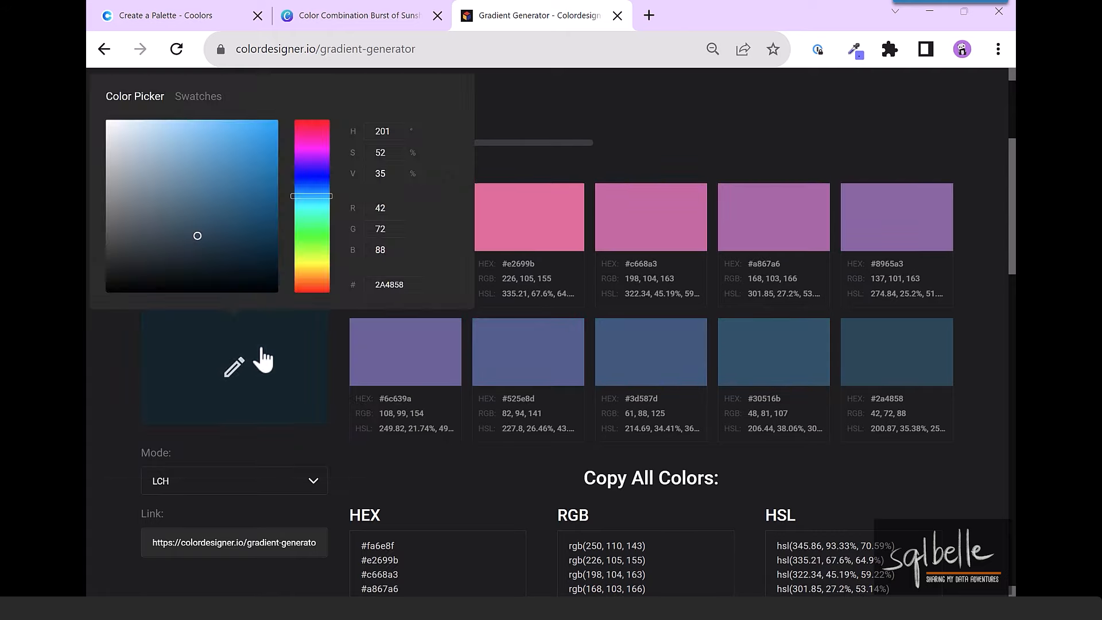
click(313, 255)
click(791, 138)
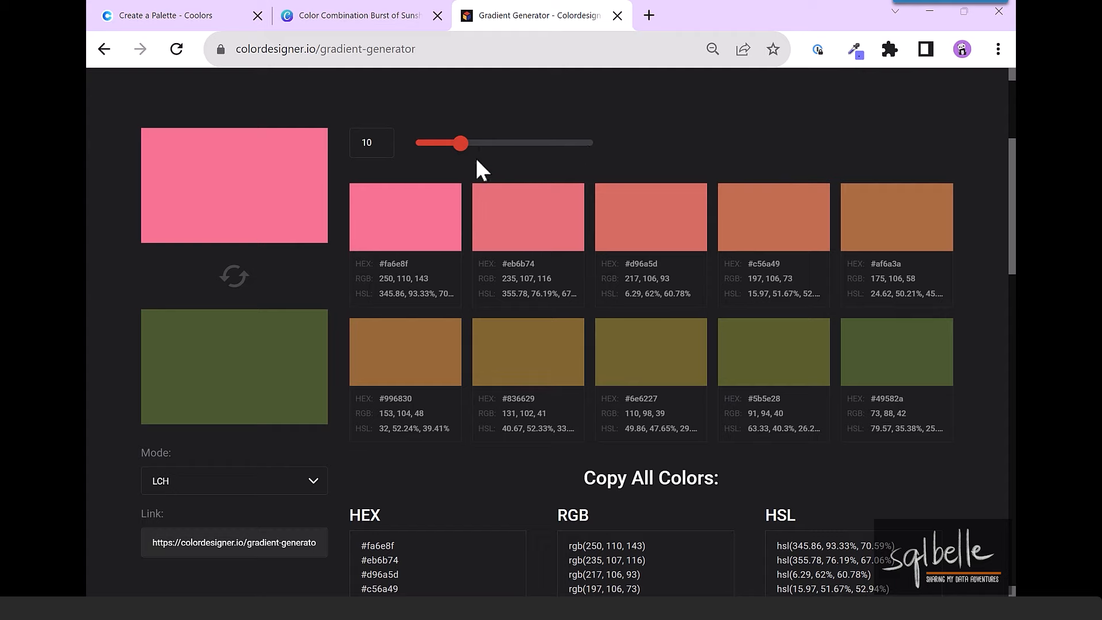
drag(468, 148, 499, 149)
scroll(827, 136, down, 1)
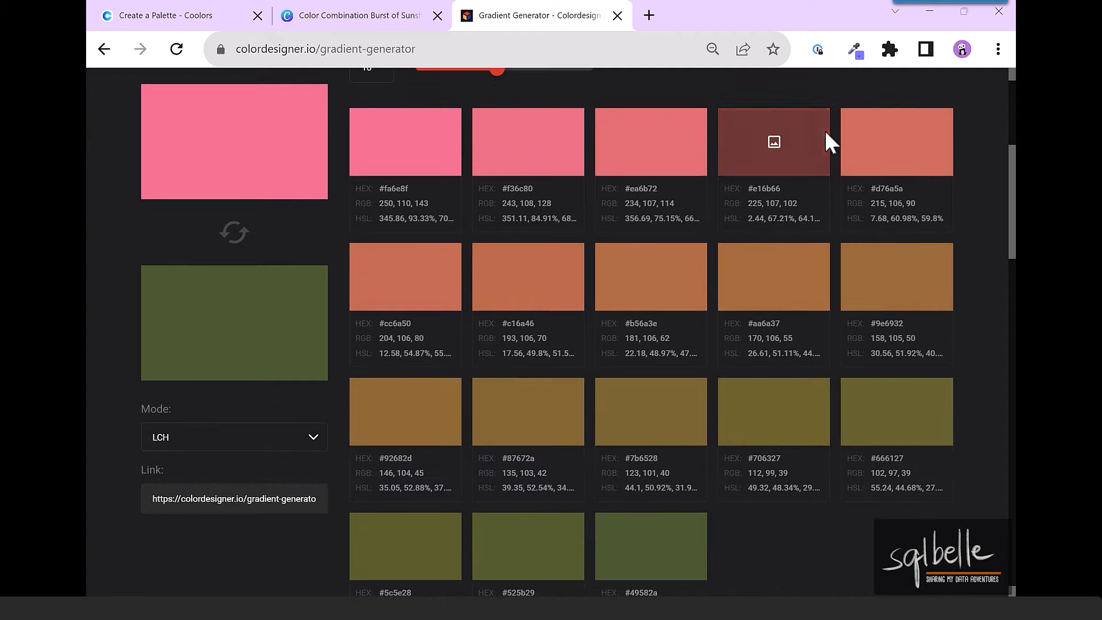
scroll(804, 295, down, 5)
scroll(794, 338, down, 3)
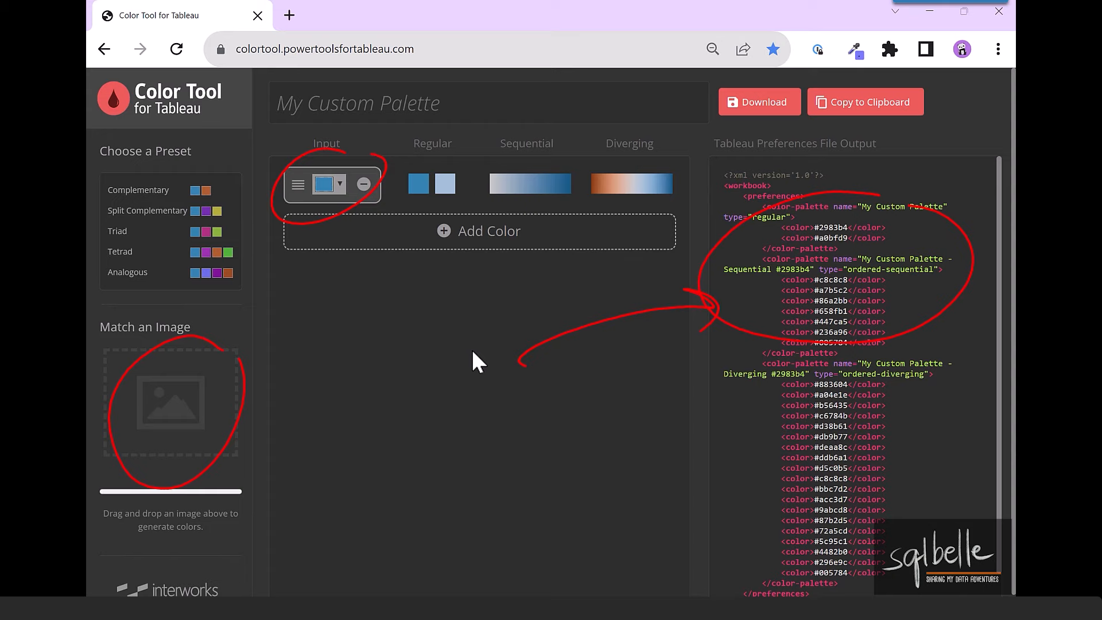
- Switch to Color Tool for Tableau, generate colors from the image tree logo.jpg and name the palette "Tree Logo Brand"
click(501, 498)
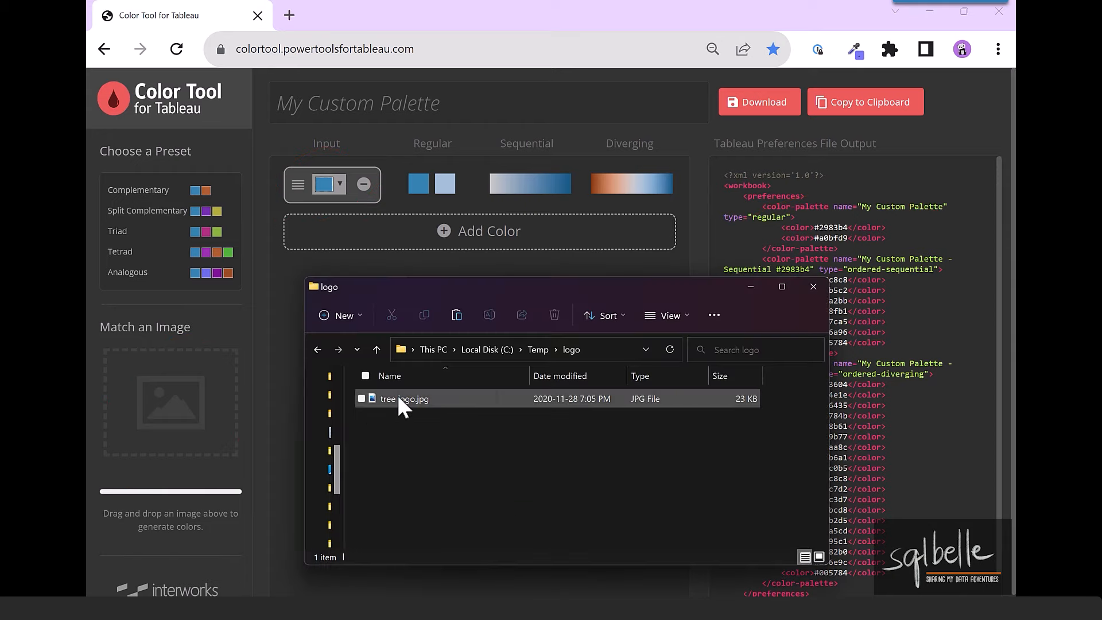
drag(398, 398, 181, 404)
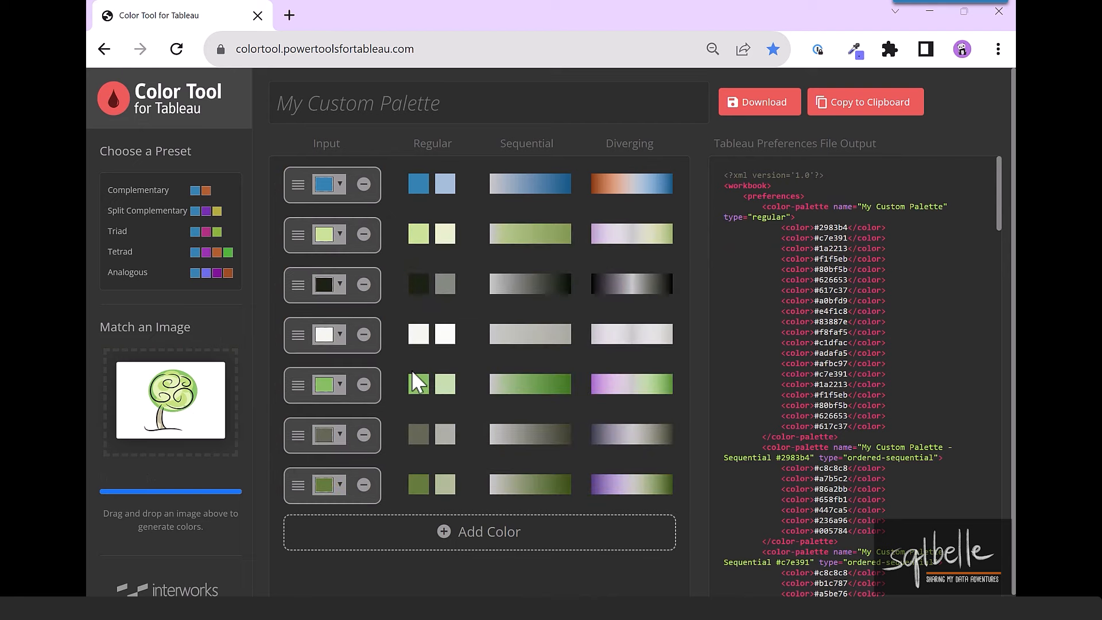
click(322, 108)
text(T)
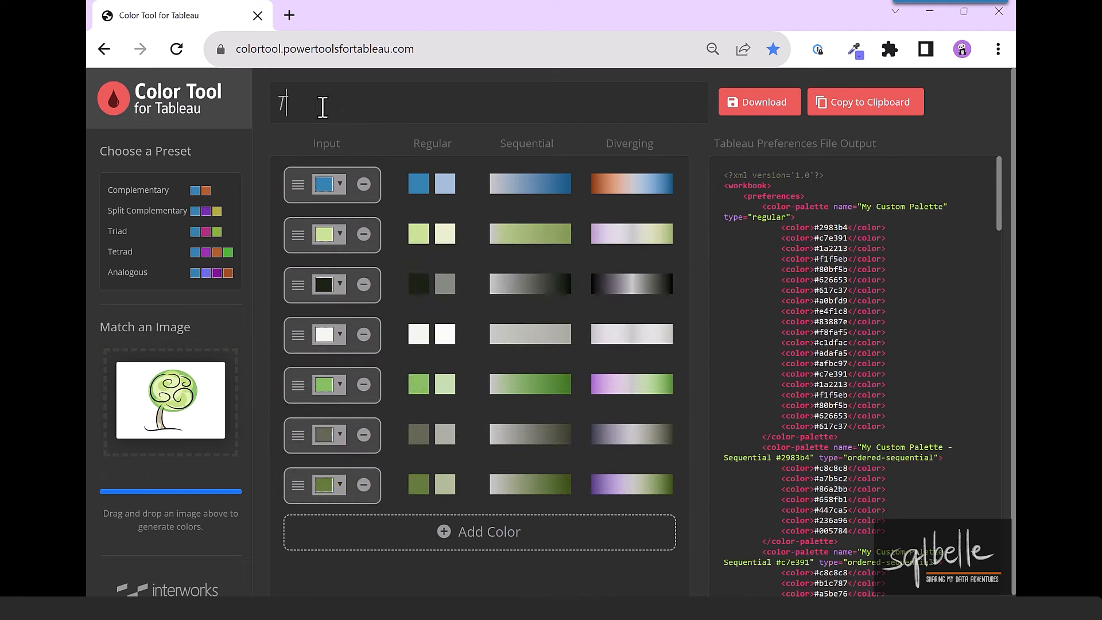
text(ree Logo)
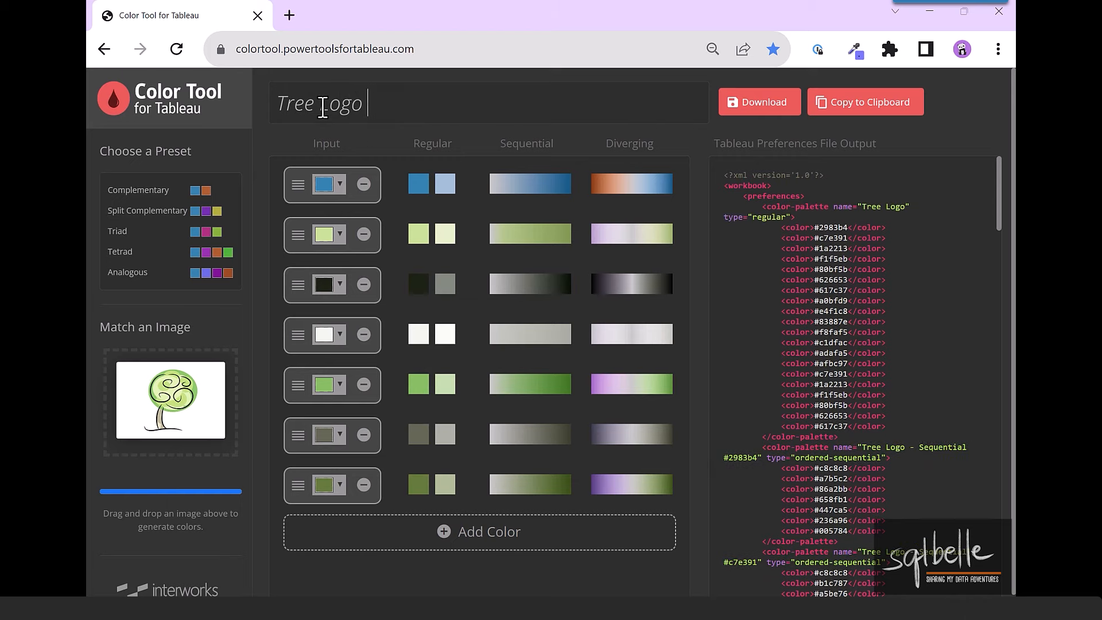
text( Brand)
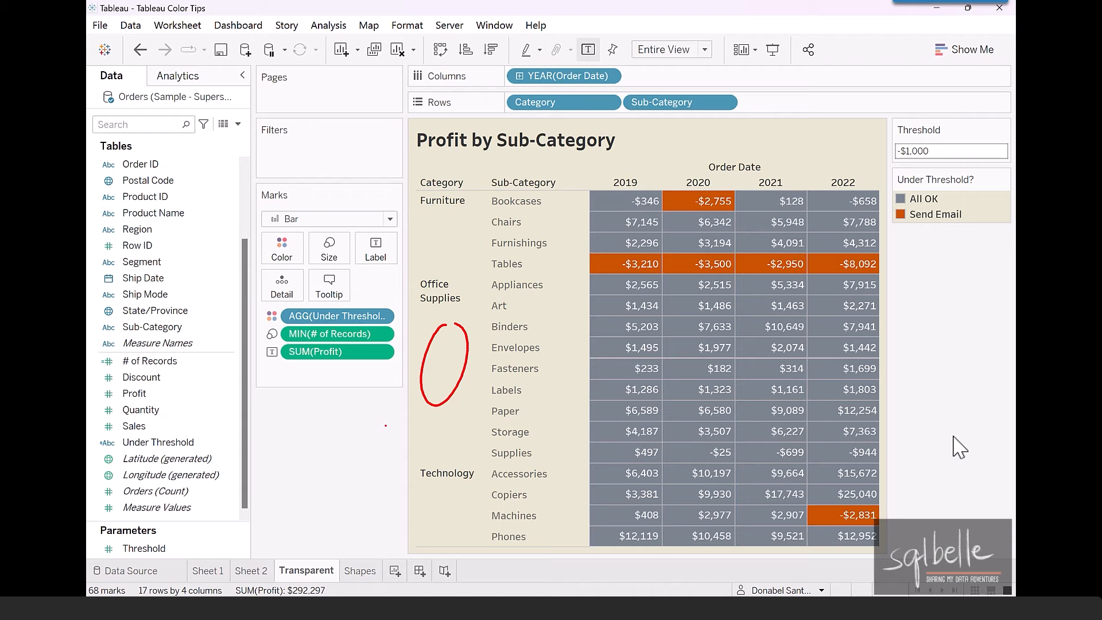
- Switch to Tableau and set the All OK color to the sheet background color #e8e6d1, picked from the screen
double_click(902, 201)
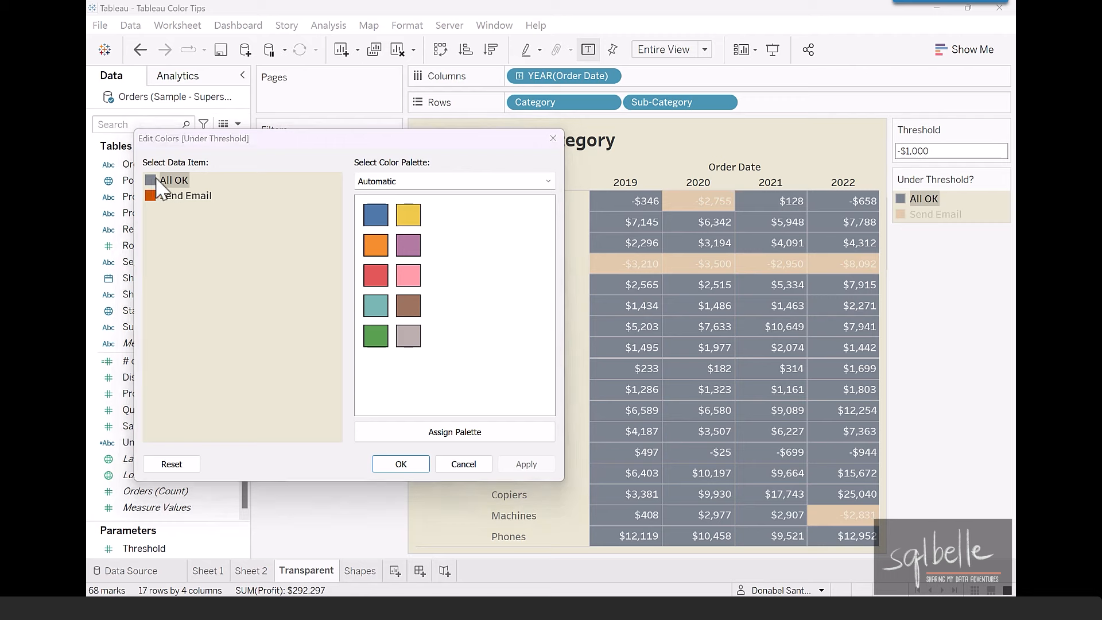
double_click(167, 180)
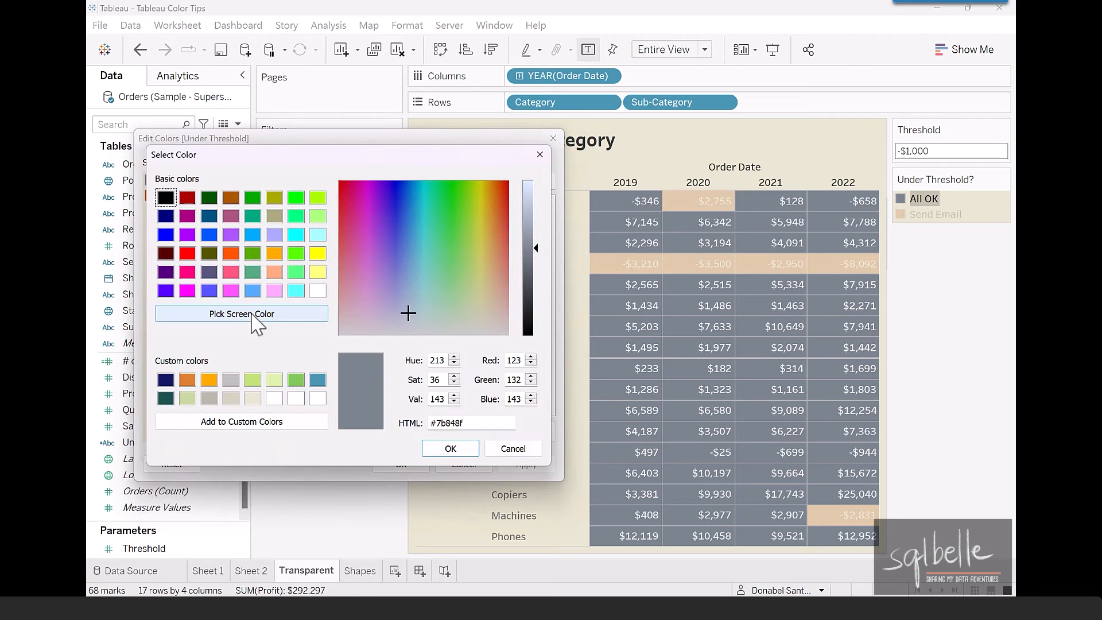
click(238, 314)
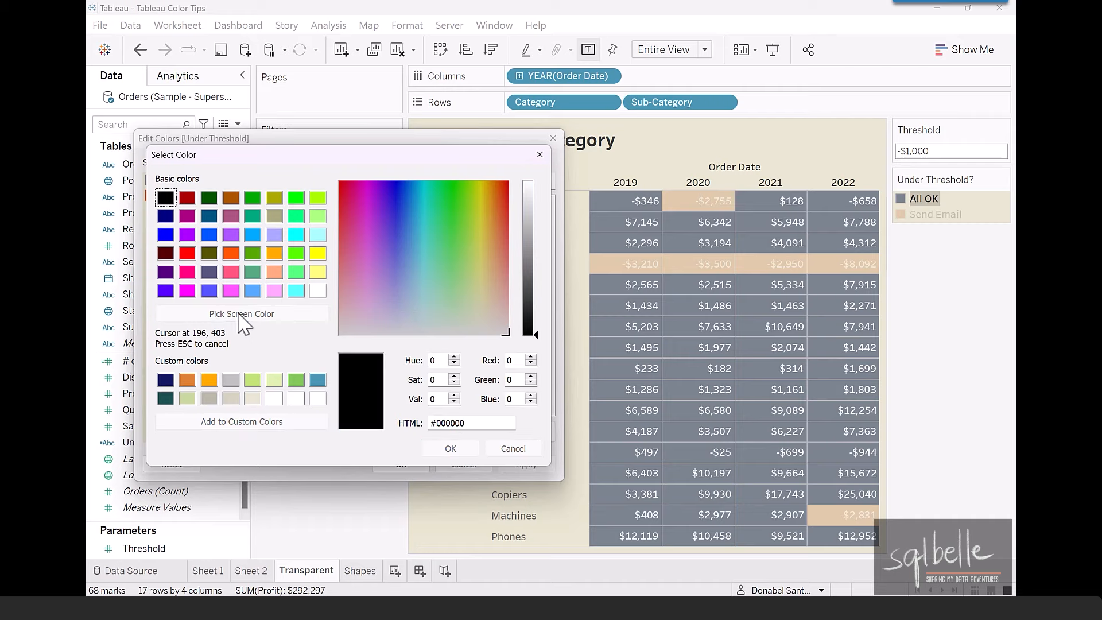
click(705, 134)
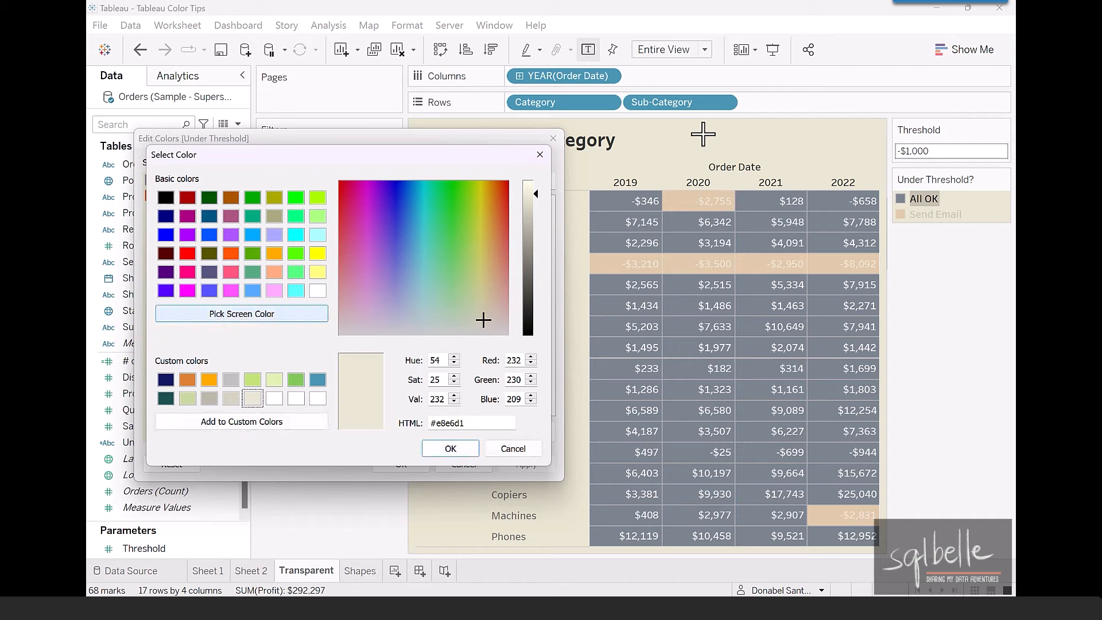
click(450, 451)
click(409, 466)
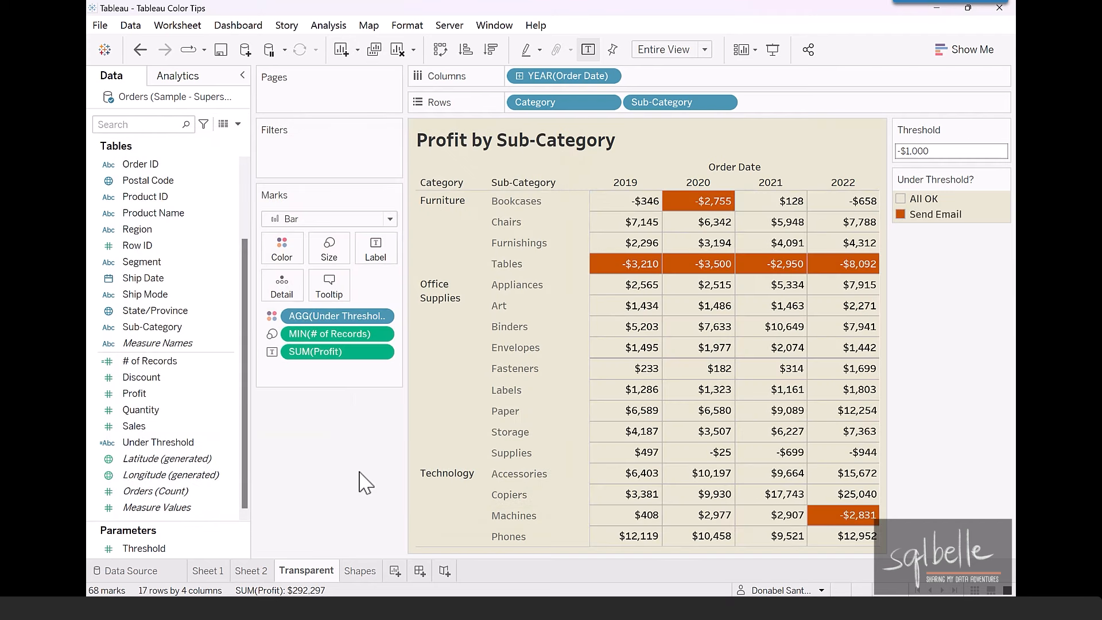
- Change the worksheet's default shading to a different pale swatch and close the shading format settings
click(402, 29)
click(413, 138)
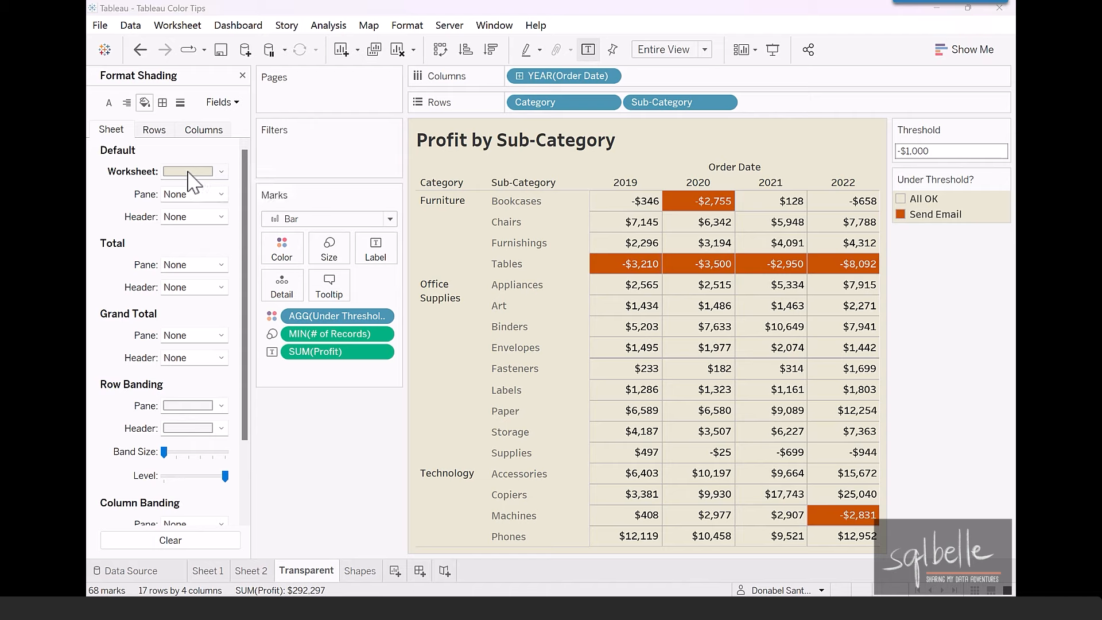
click(195, 172)
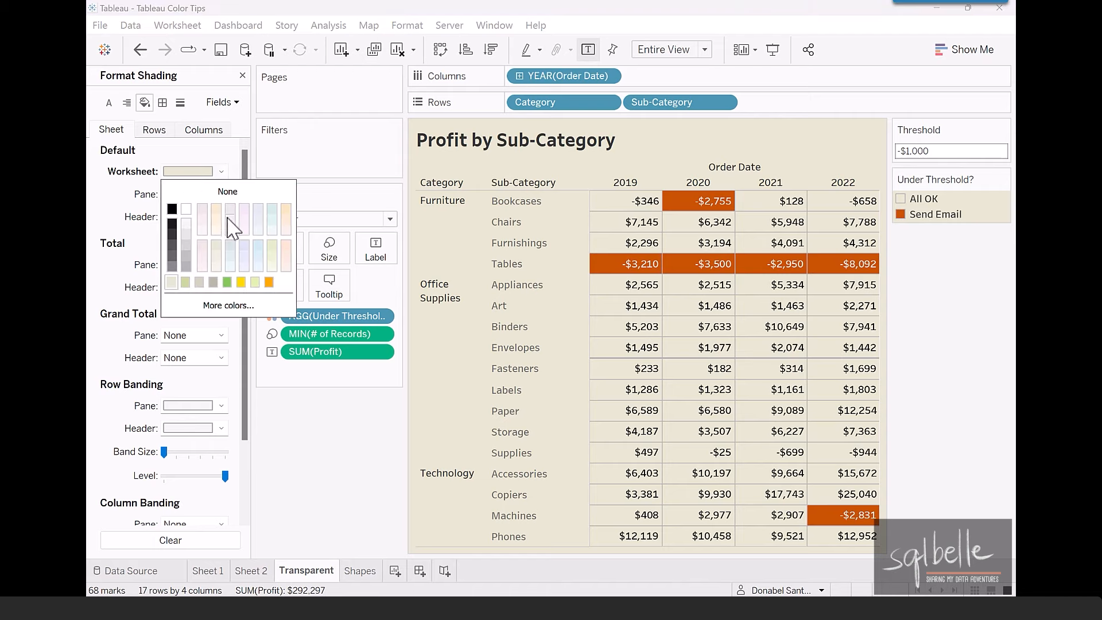
click(258, 209)
click(242, 76)
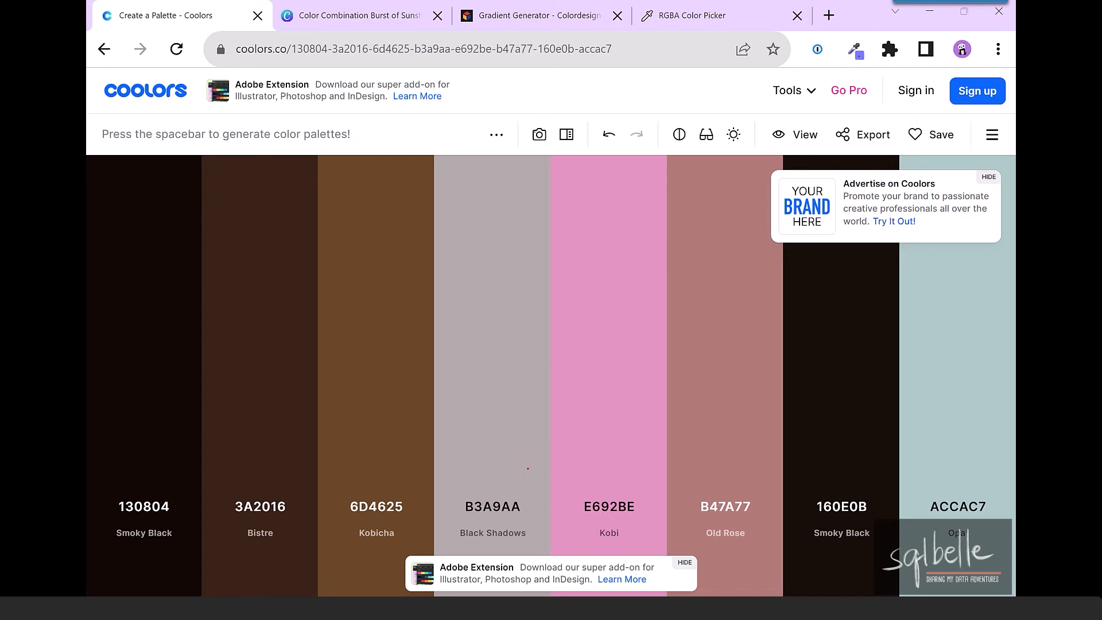
mouse_move(528, 468)
mouse_down()
mouse_move(496, 455)
mouse_move(597, 466)
mouse_move(544, 458)
mouse_up()
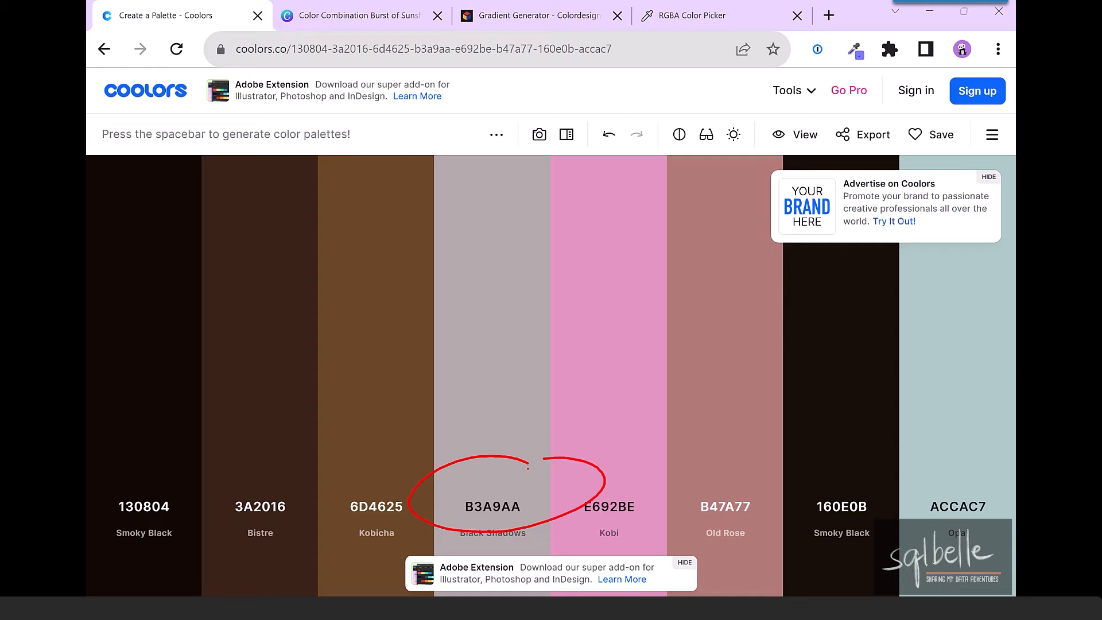
drag(653, 351, 649, 420)
drag(642, 370, 671, 401)
mouse_move(711, 354)
mouse_down()
mouse_move(696, 383)
mouse_move(725, 391)
mouse_up()
drag(723, 350, 726, 392)
mouse_move(470, 488)
mouse_down()
mouse_move(457, 499)
mouse_move(504, 489)
mouse_up()
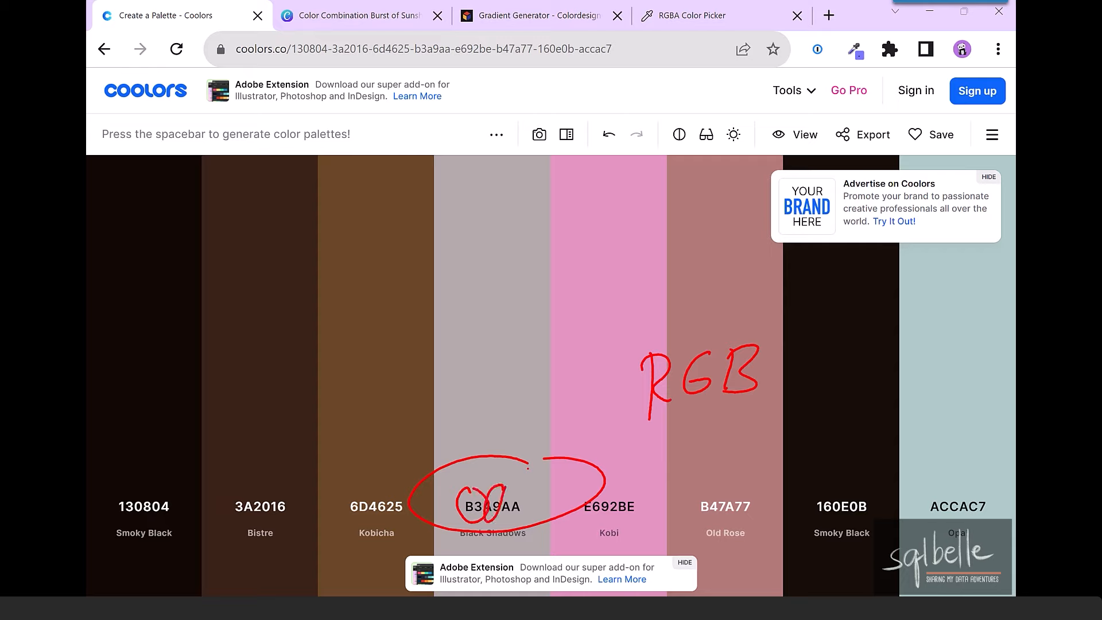
mouse_move(504, 486)
mouse_down()
mouse_move(528, 493)
mouse_move(500, 507)
mouse_up()
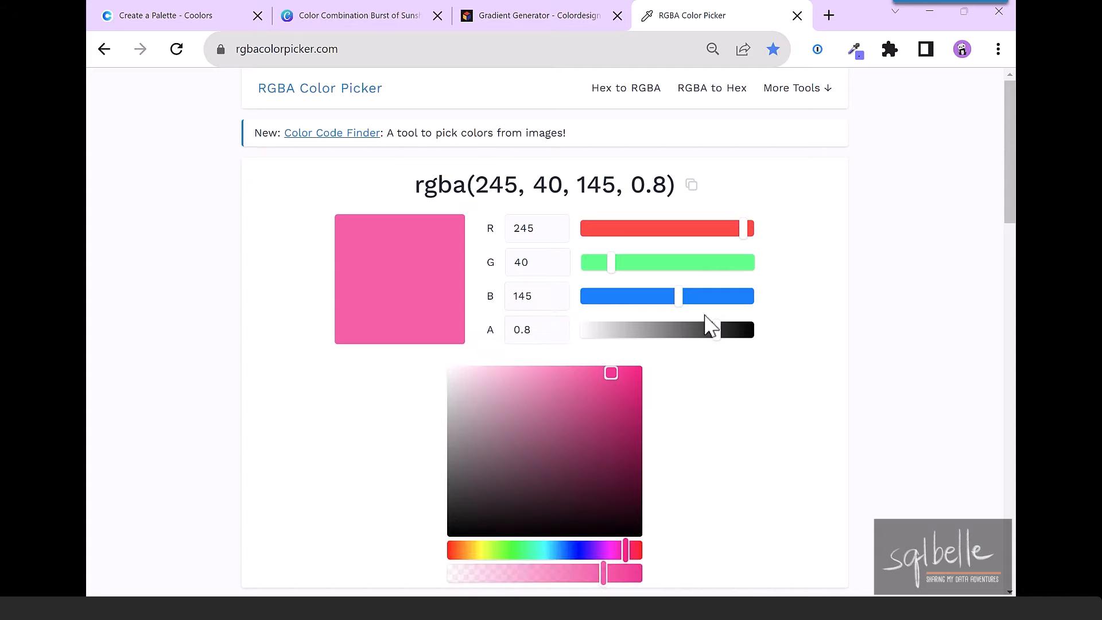
- Switch to RGBA Color Picker in the browser, lower the pink color's alpha to 0 and raise it to 1
drag(687, 337, 572, 335)
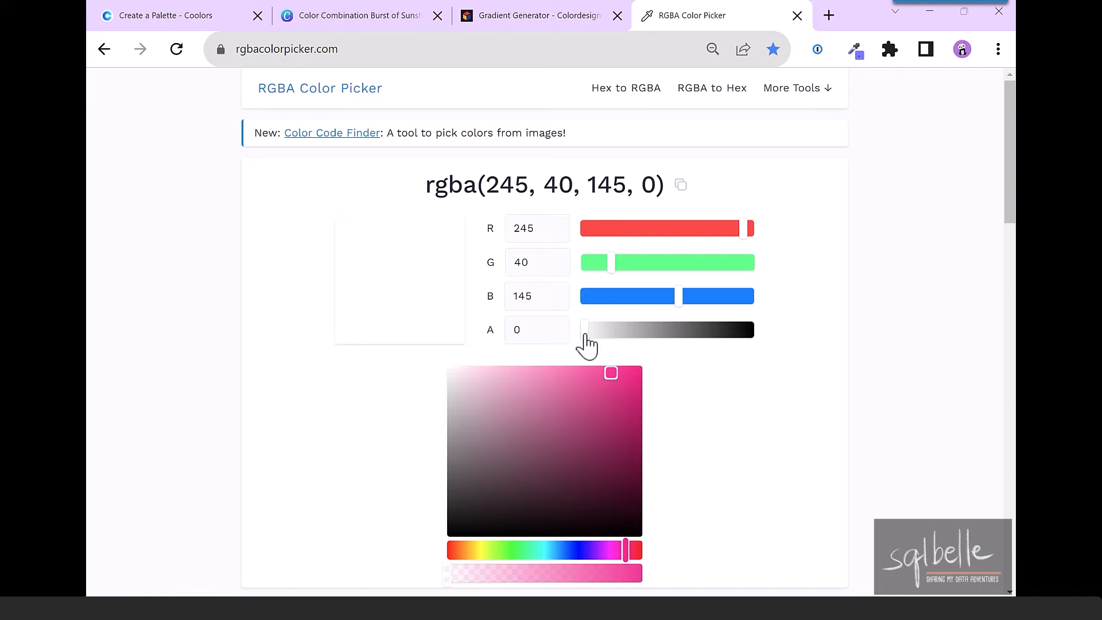
drag(585, 336, 827, 352)
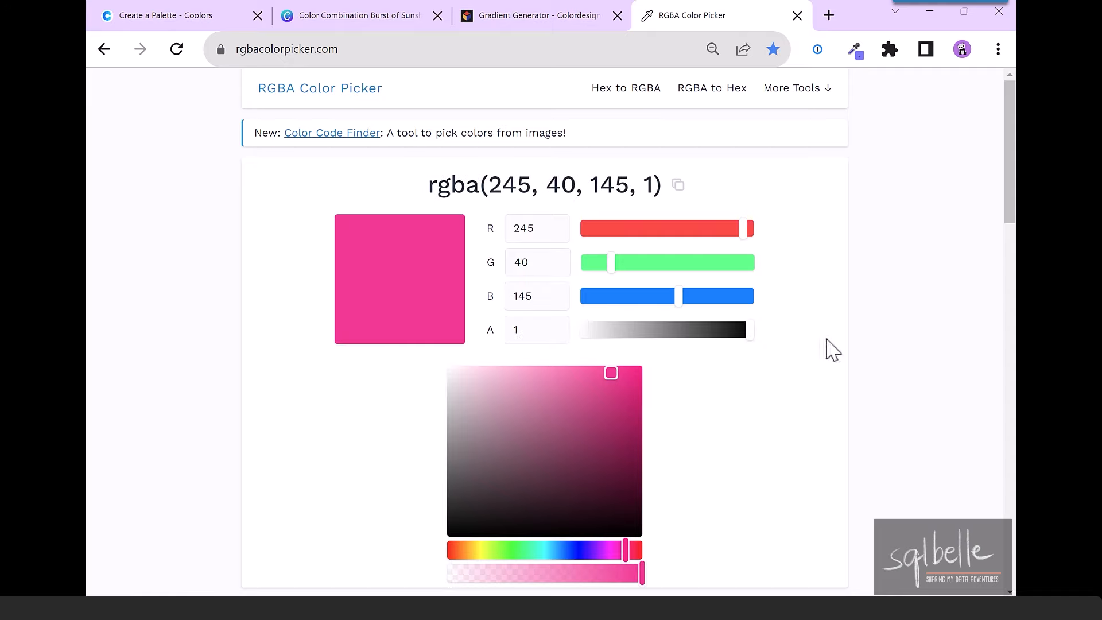
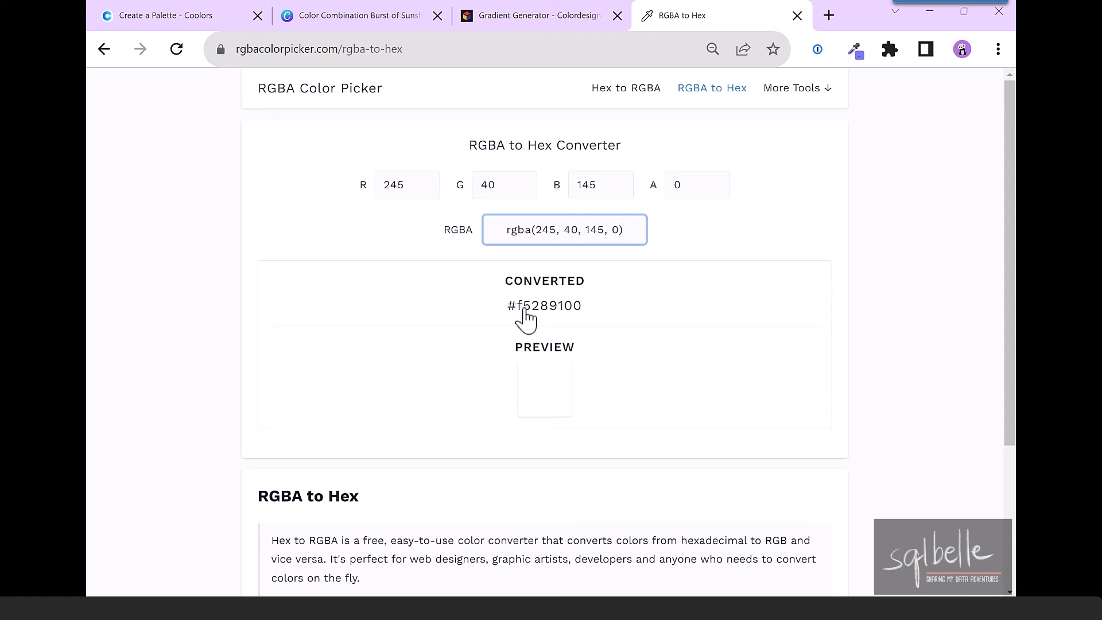
- Select the converted hex code #f5289100, switch to Tableau and open the custom color picker for the All OK item
click(533, 319)
triple_click(535, 319)
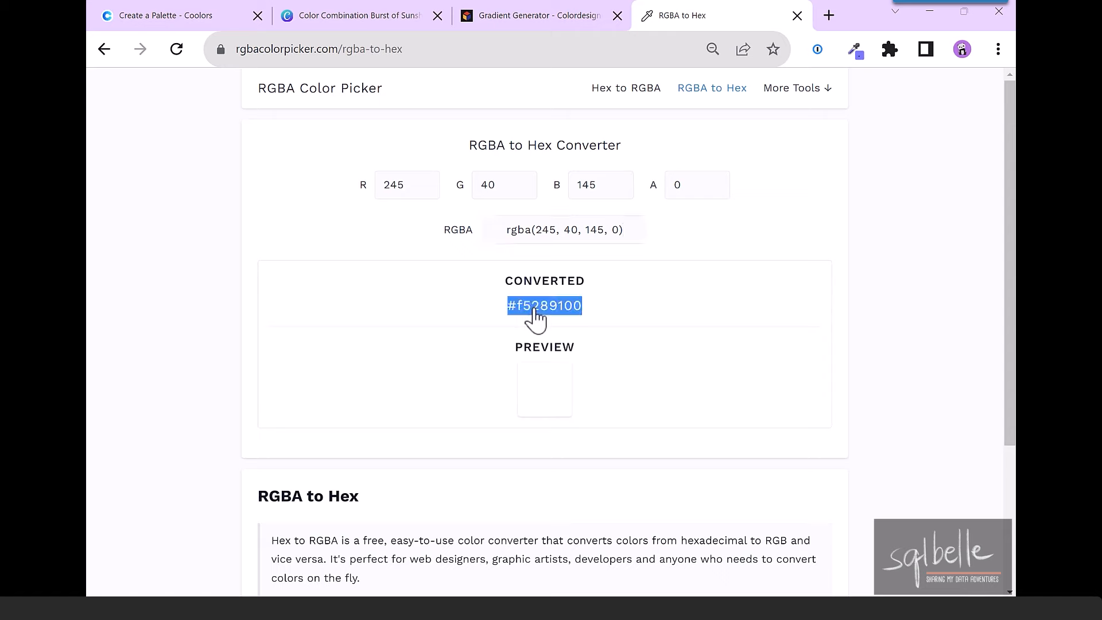
click(242, 608)
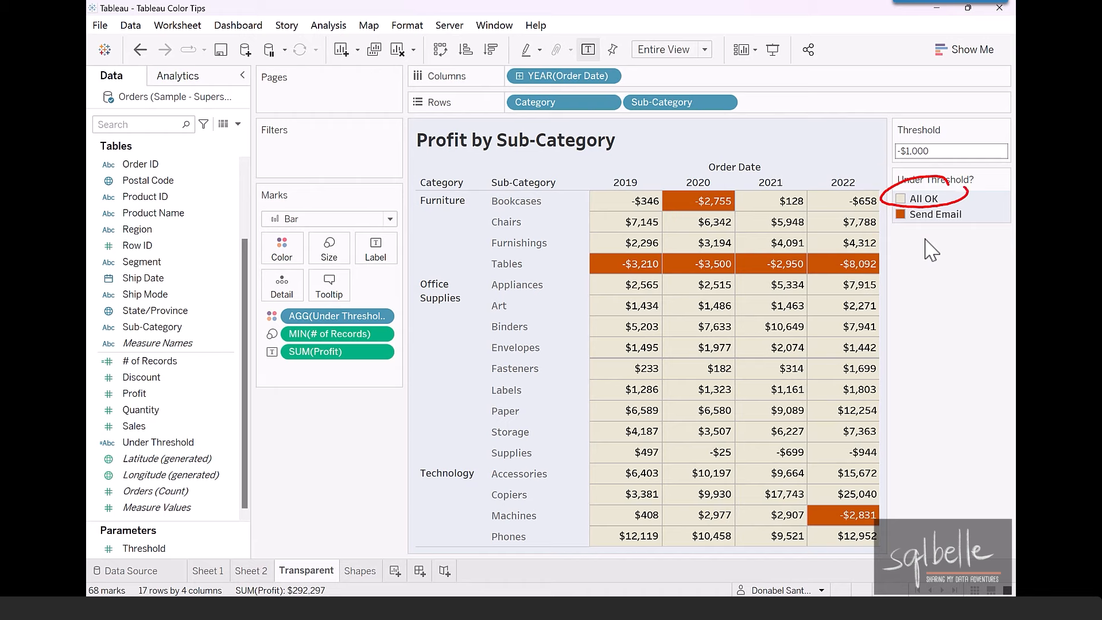
double_click(921, 198)
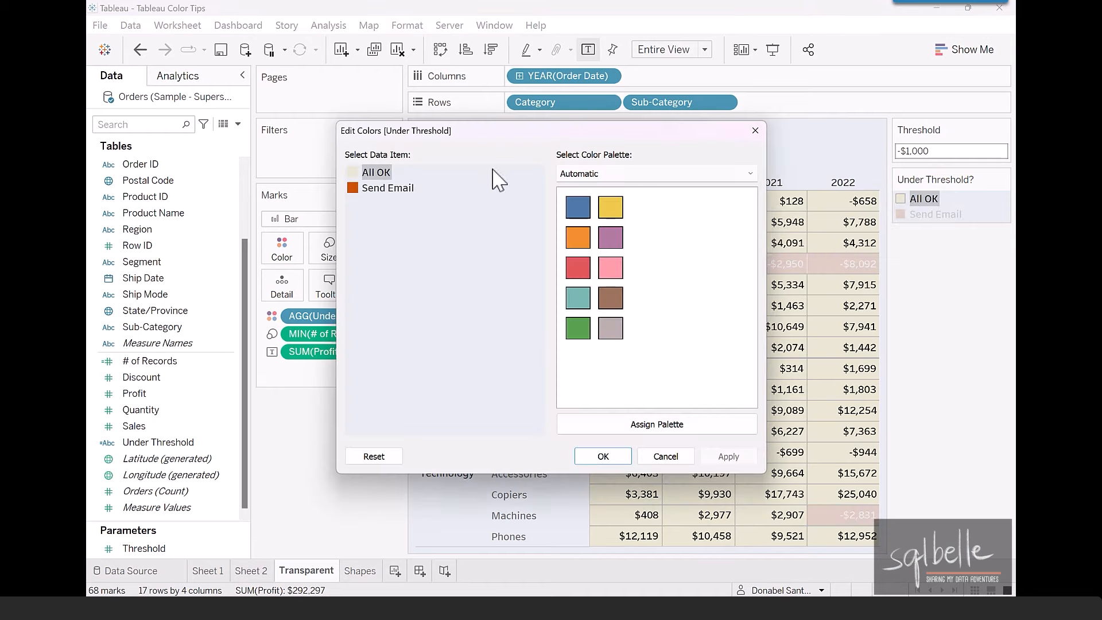
double_click(367, 172)
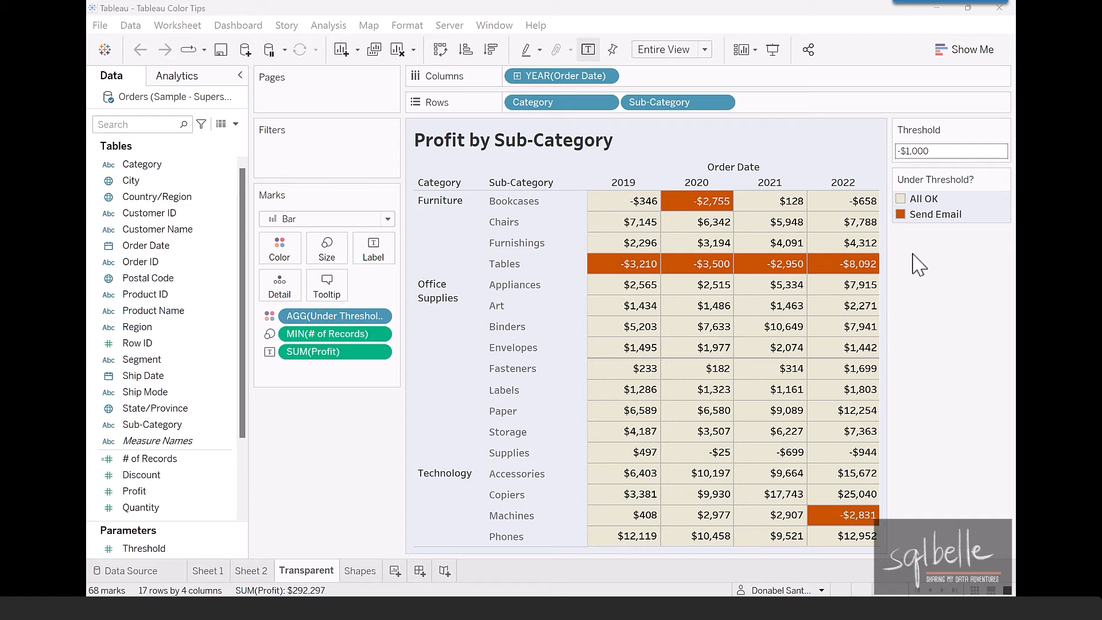
- Set the All OK color of the Under Threshold legend to the swatch from the Transparent palette and apply it
double_click(925, 199)
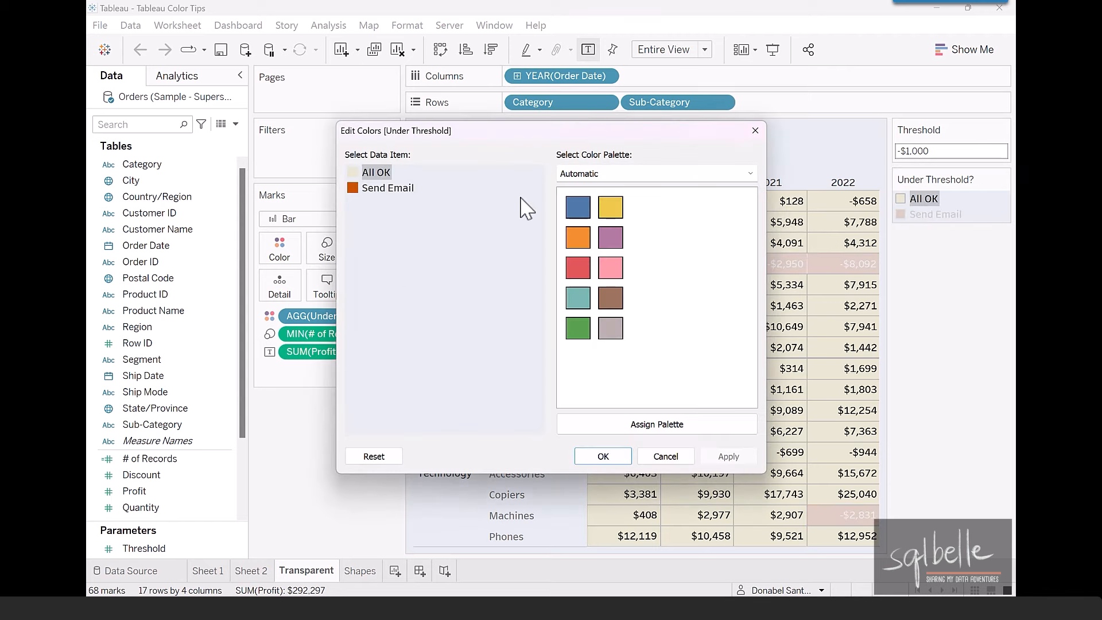
click(622, 175)
scroll(652, 368, down, 8)
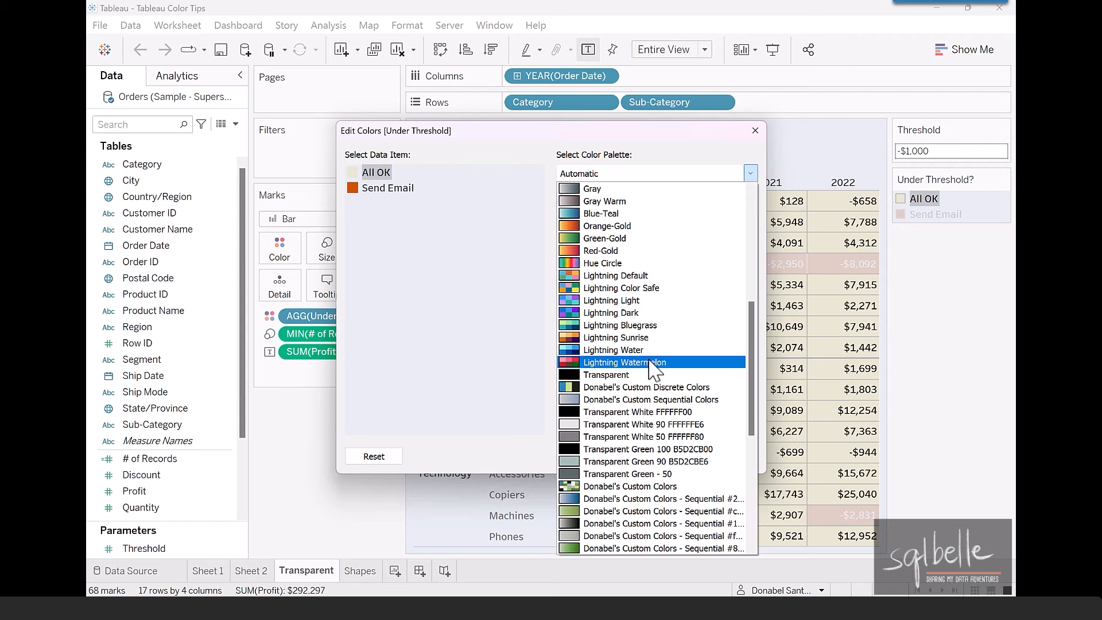
click(620, 377)
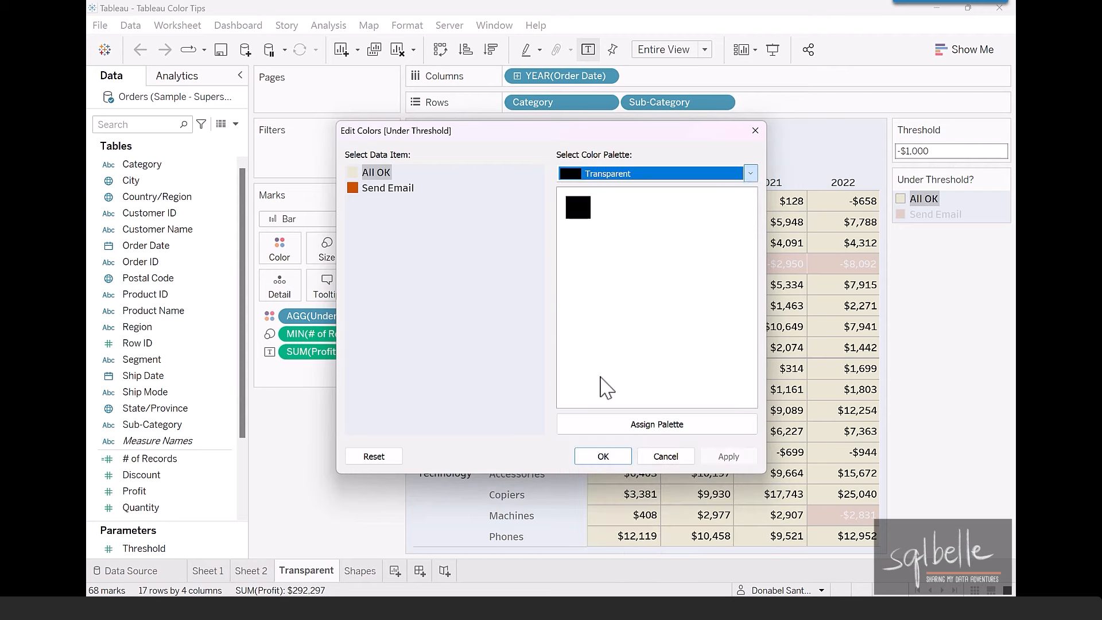
click(578, 211)
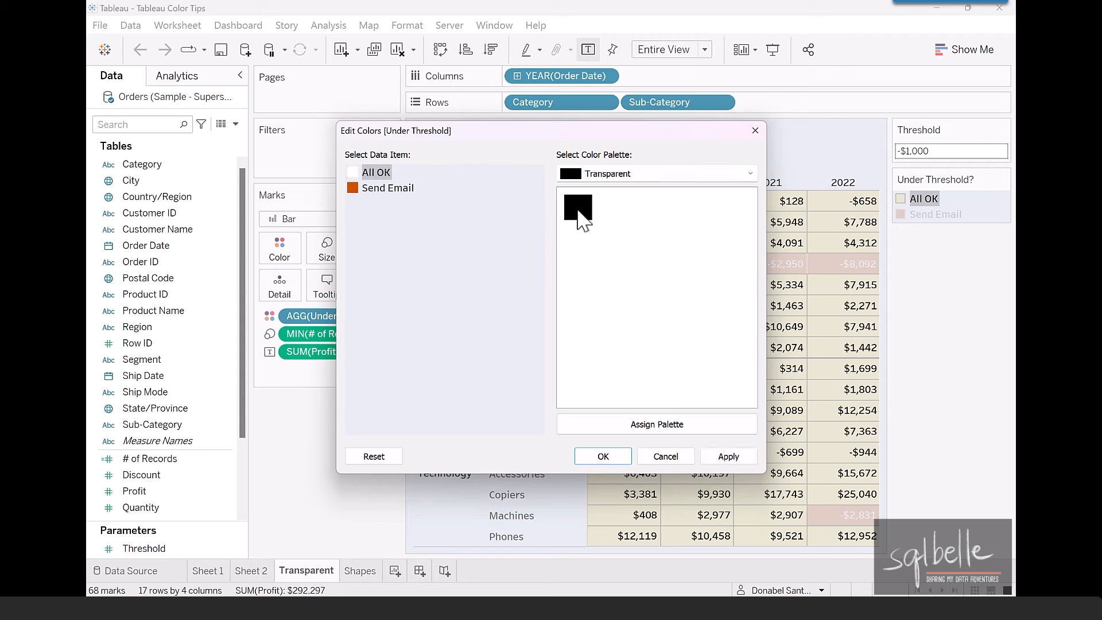
click(729, 456)
click(602, 456)
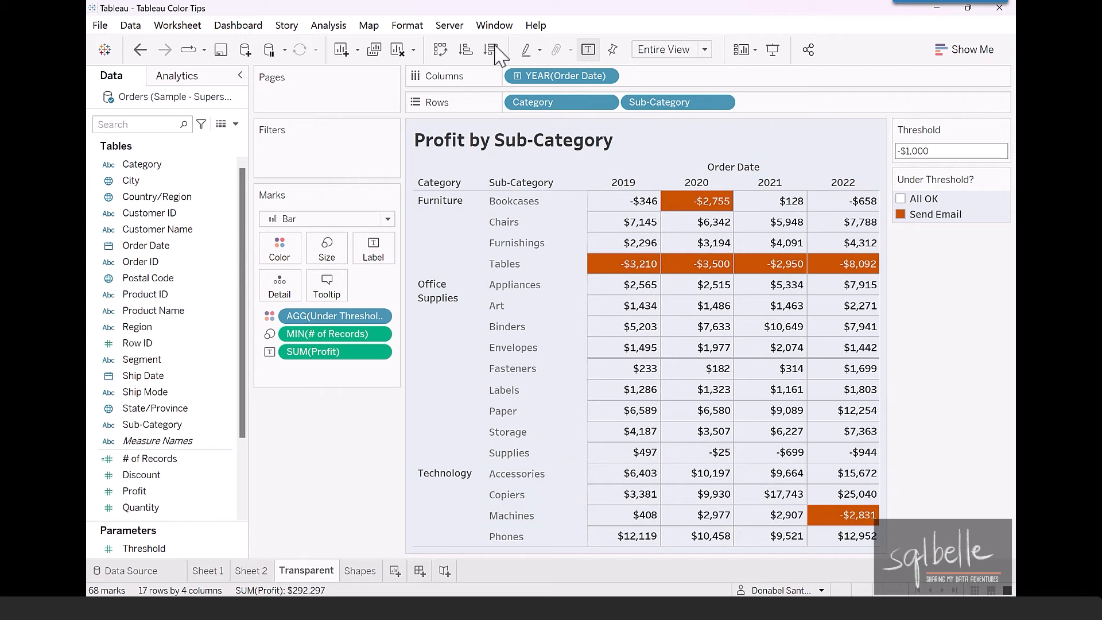
- Change the worksheet's default shading to the green swatch
click(415, 25)
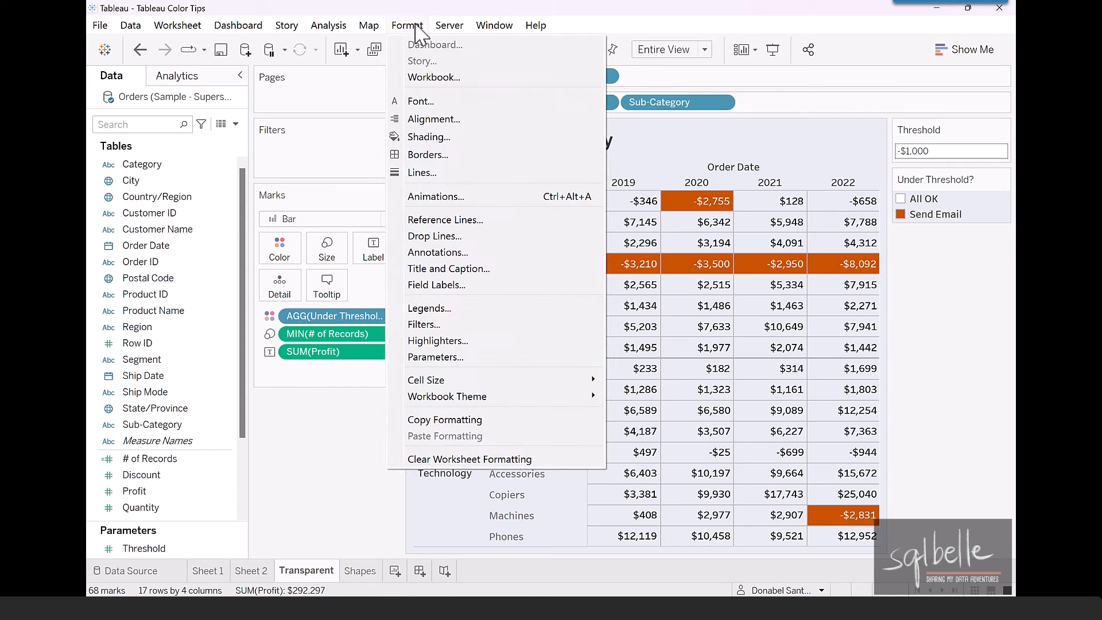
click(422, 136)
click(193, 171)
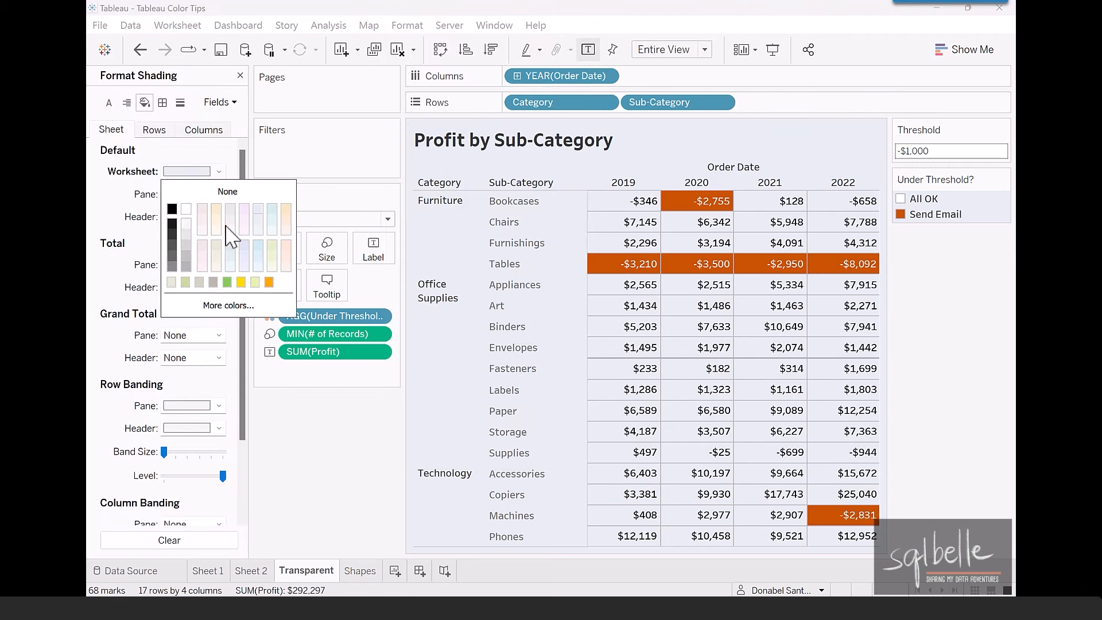
click(228, 282)
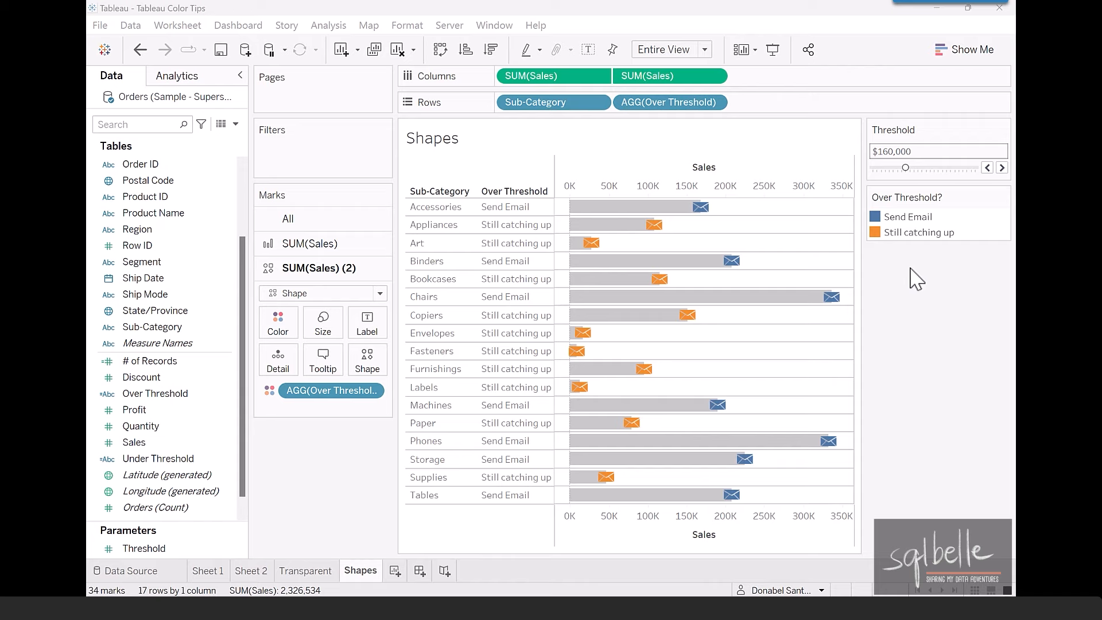
- On the Shapes sheet, assign the Transparent palette's swatch to the Still catching up item of the Over Threshold legend
double_click(909, 236)
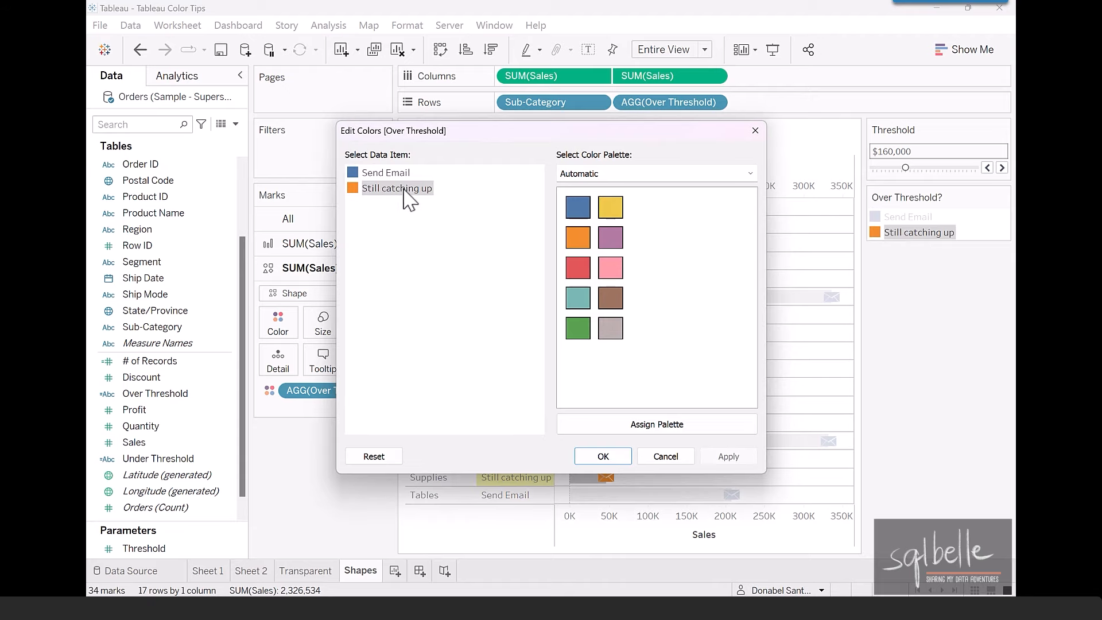
click(610, 182)
scroll(647, 369, down, 10)
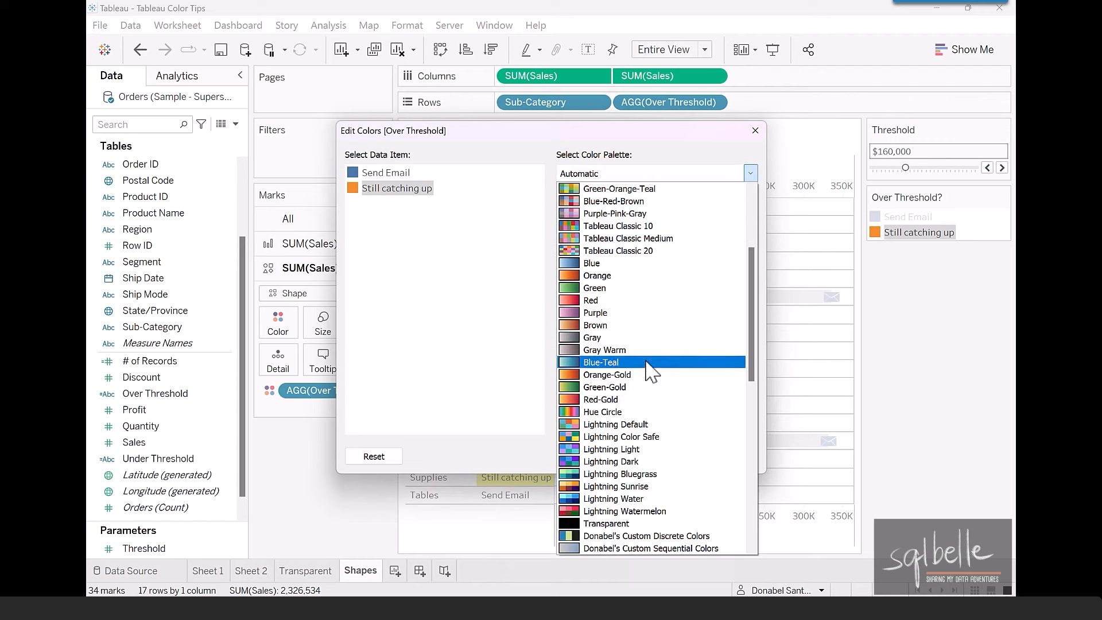
click(612, 375)
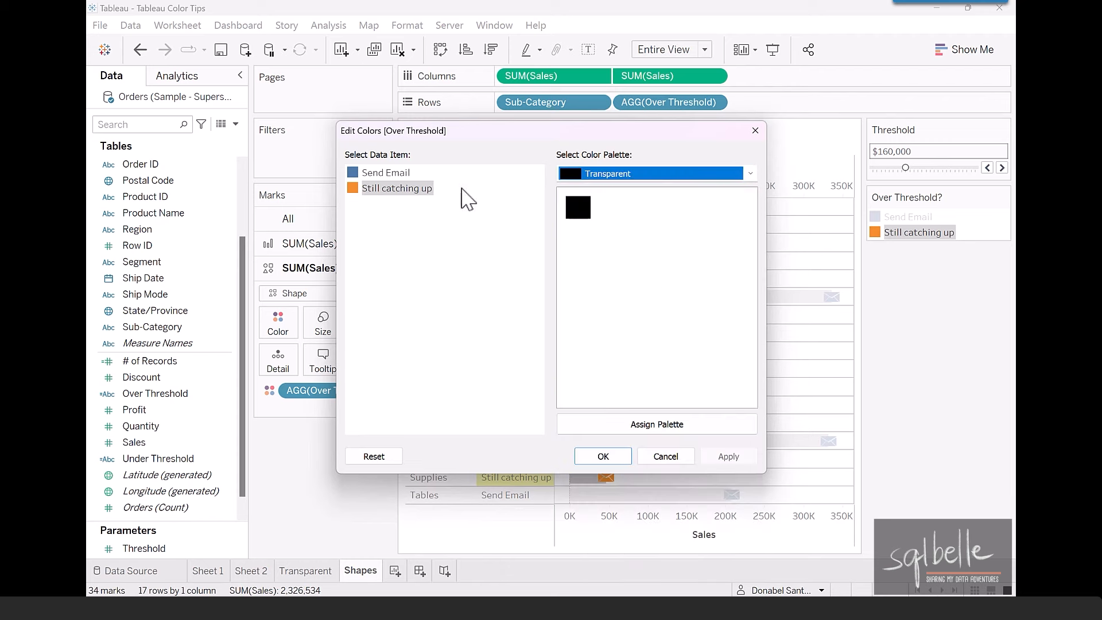
click(578, 208)
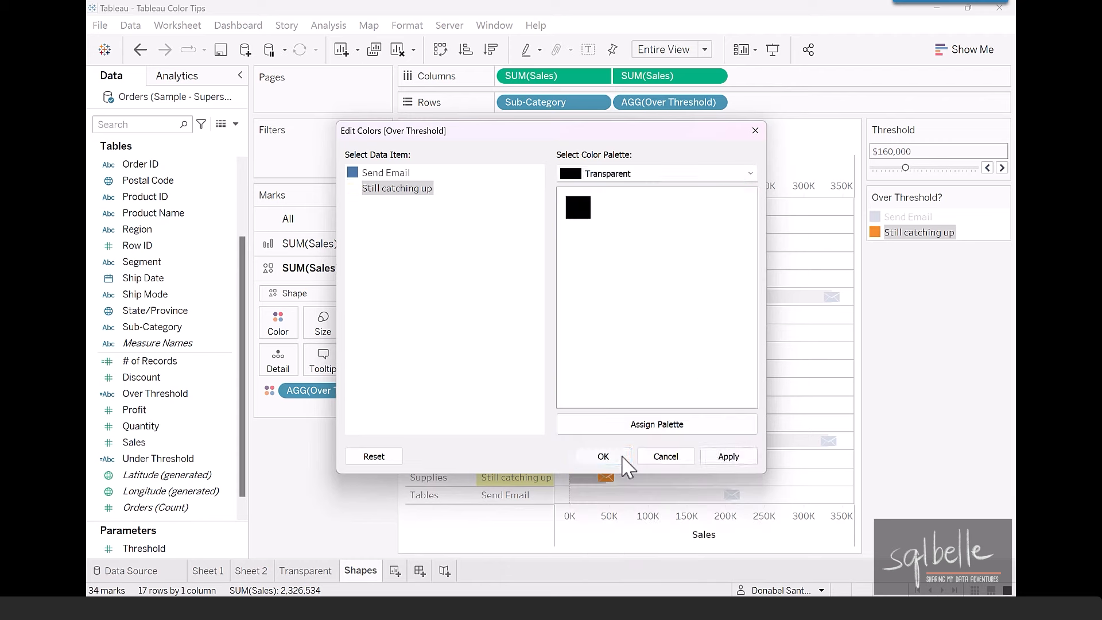
click(603, 456)
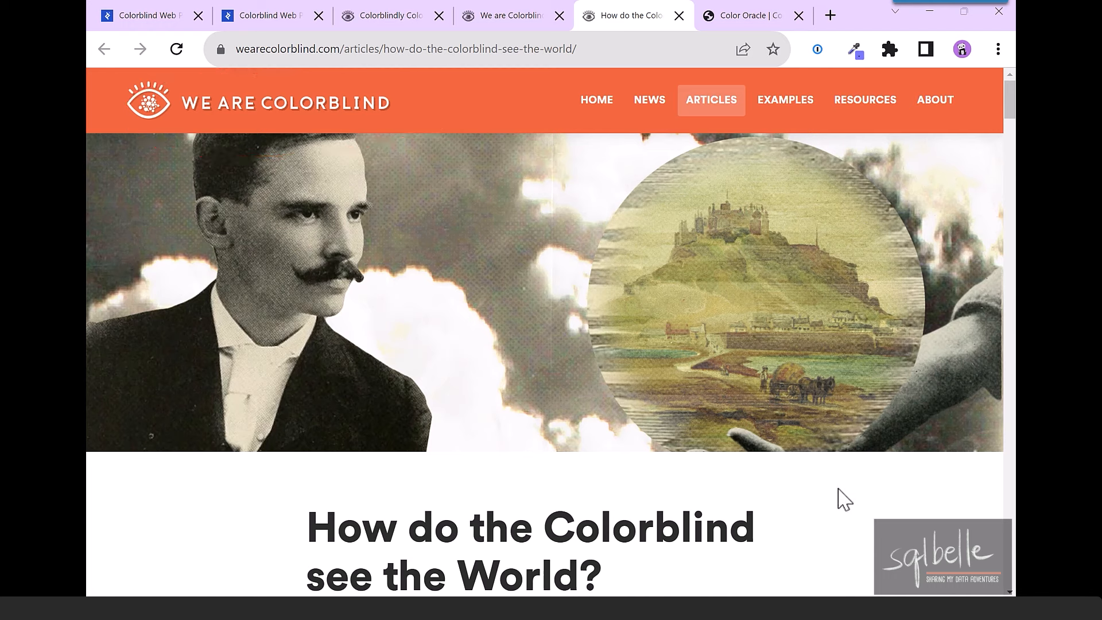
- Read the We Are Colorblind article "How do the Colorblind see the World?" through its green and red color blindness sections
scroll(836, 490, down, 5)
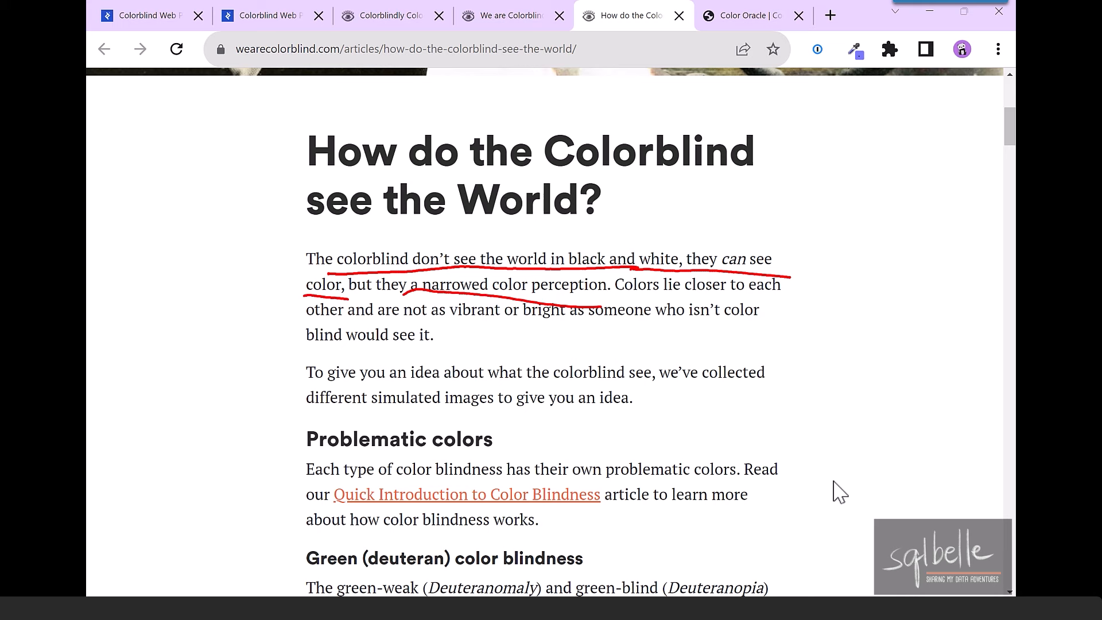
scroll(837, 293, down, 5)
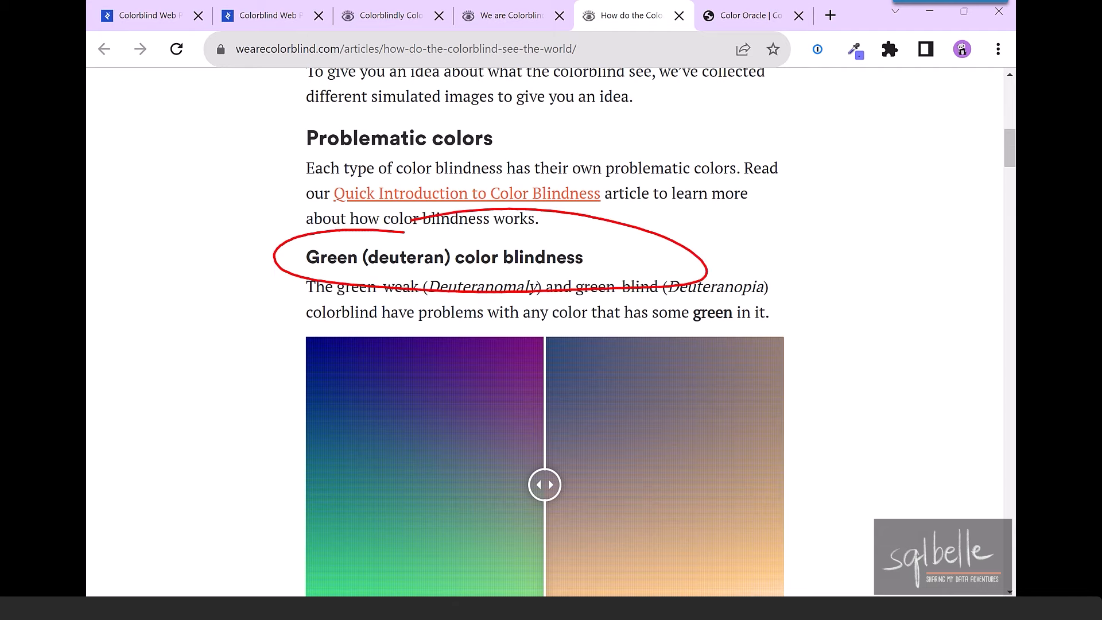
scroll(883, 333, down, 5)
scroll(884, 333, down, 3)
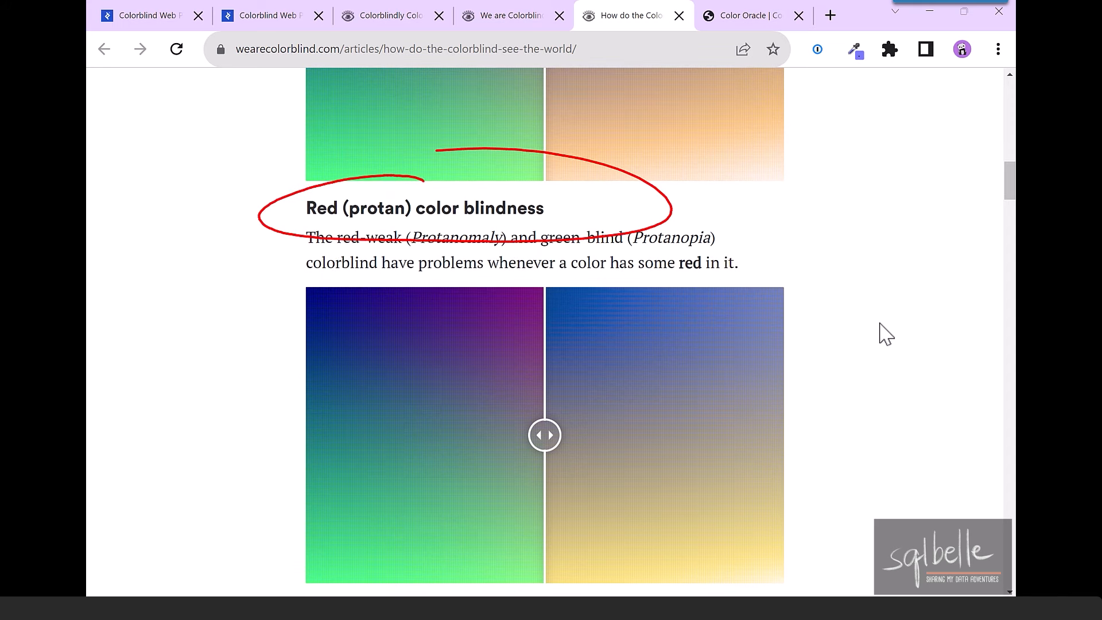
scroll(882, 333, down, 8)
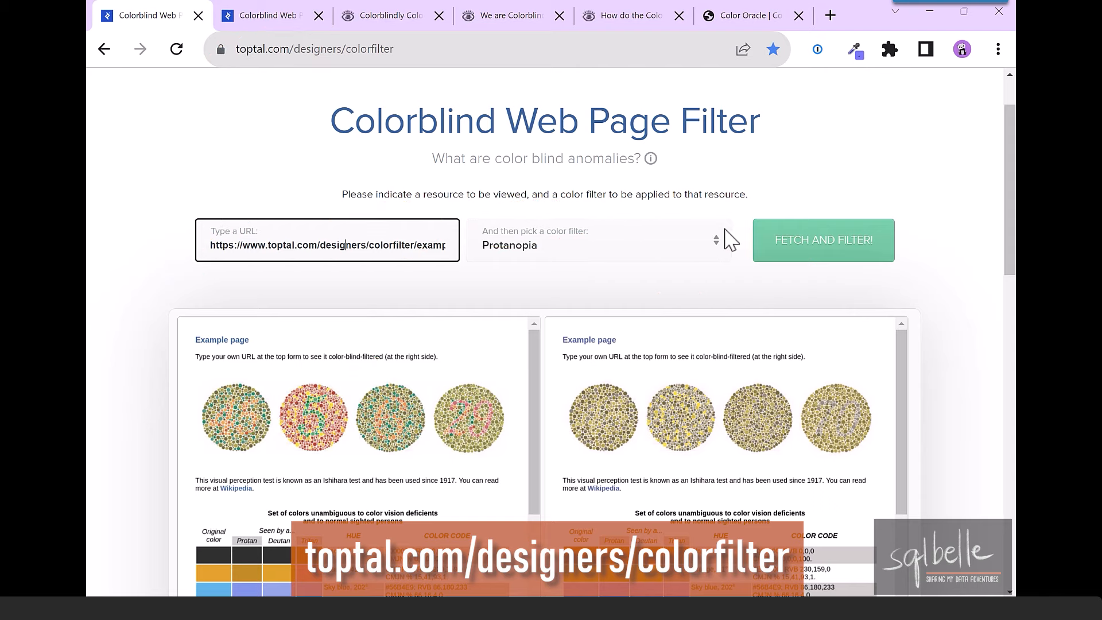
- Choose a color filter in Toptal's Colorblind Web Page Filter and examine the filtered view of the Tableau Public page
click(715, 247)
click(665, 282)
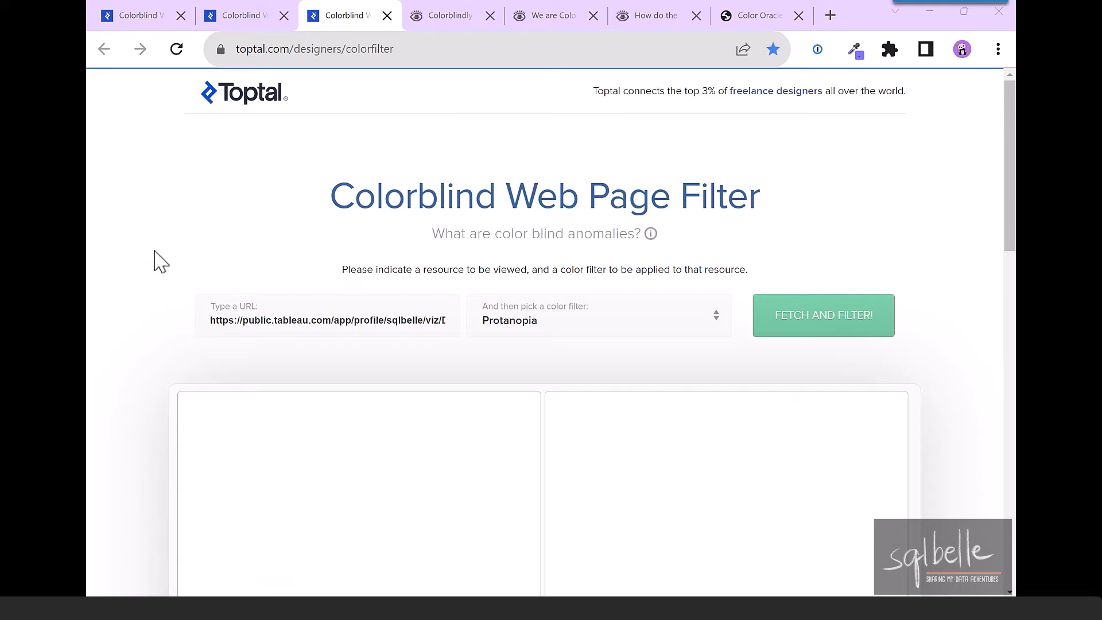
scroll(160, 262, down, 4)
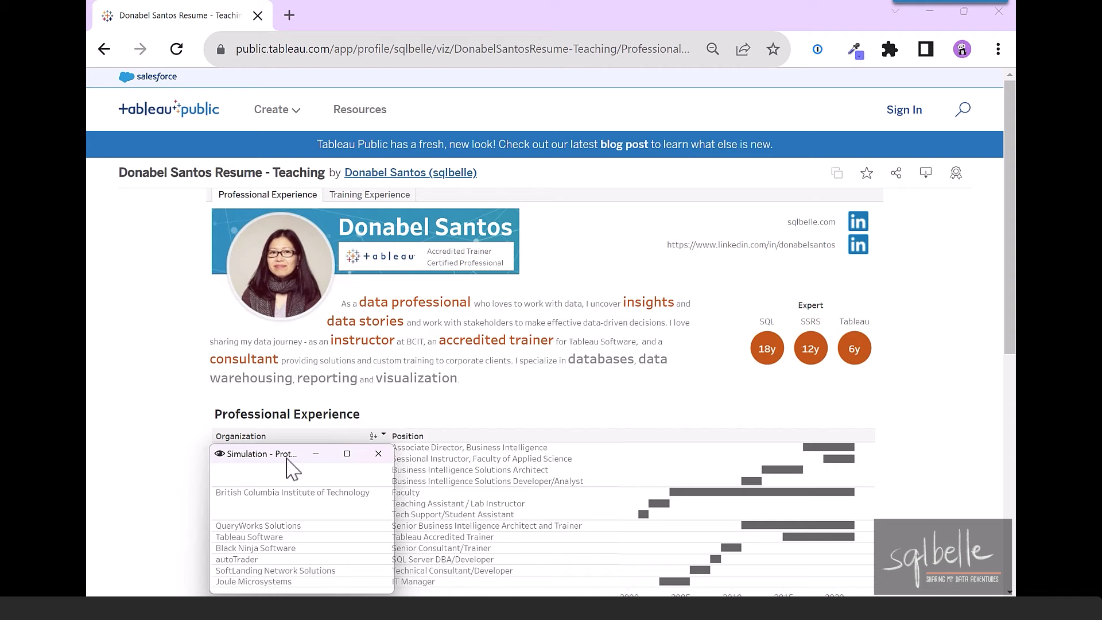
- Move and enlarge the color blindness simulation window over the Tableau Public dashboard, and do the same over the Sheet 1 bar chart in Tableau
drag(287, 459, 256, 127)
drag(372, 303, 730, 314)
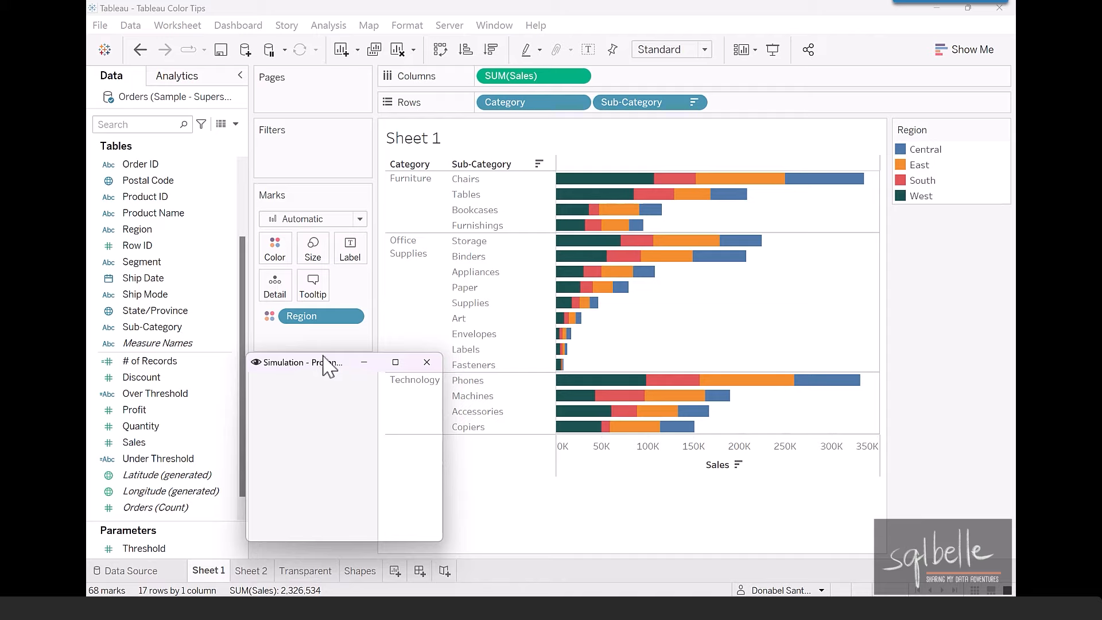
drag(344, 353, 357, 58)
drag(442, 172, 654, 171)
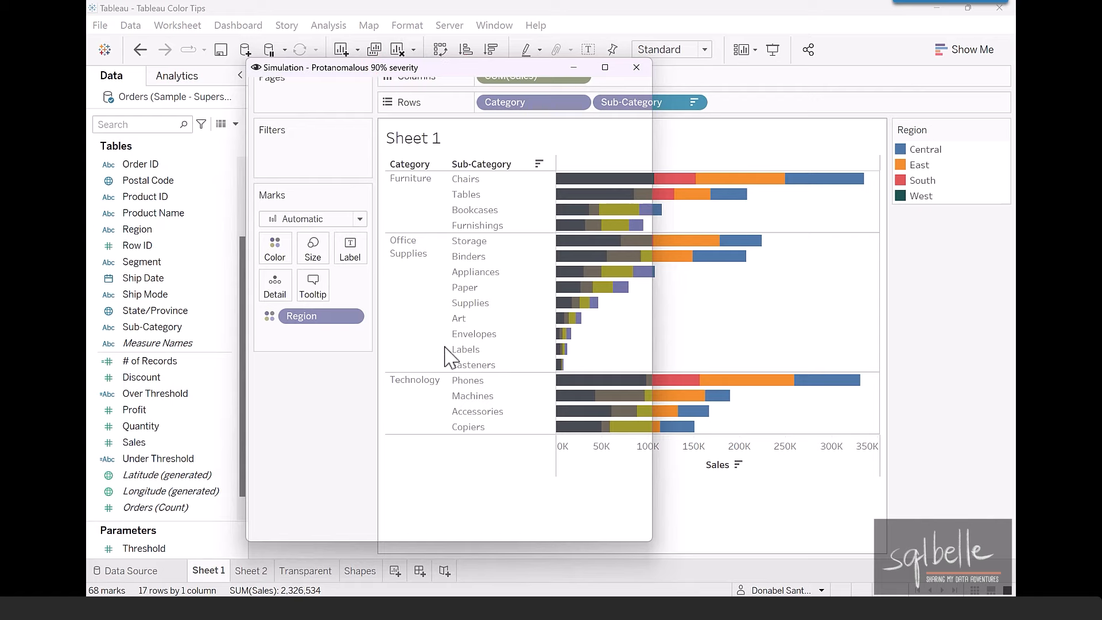
scroll(445, 346, down, 3)
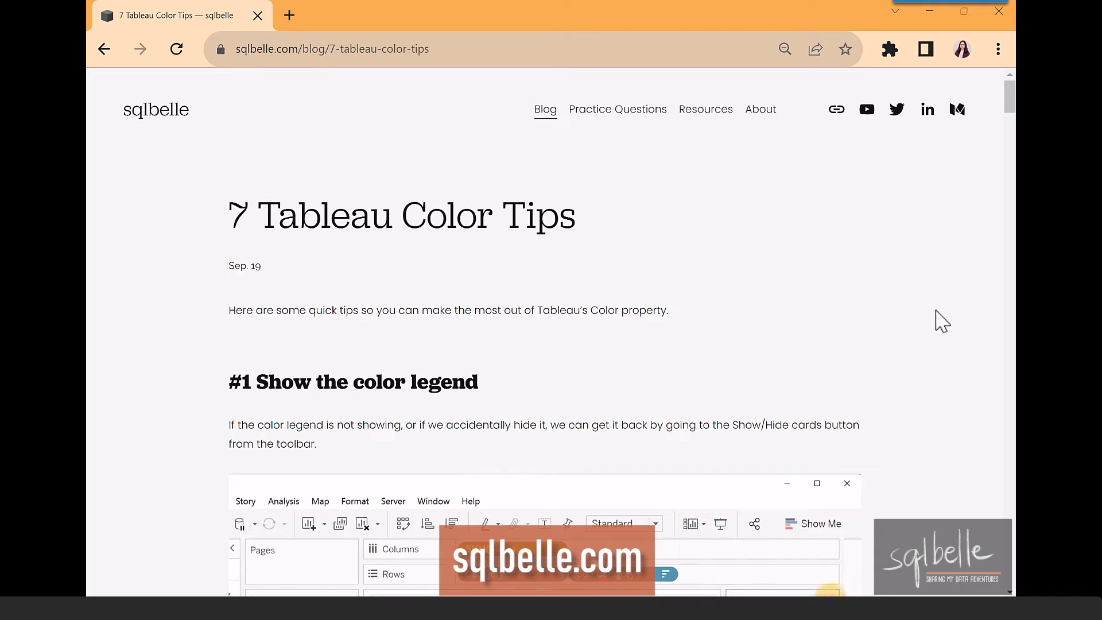
- Skim the "7 Tableau Color Tips" blog post on sqlbelle.com down to its list of additional color blindness tools
scroll(882, 369, down, 9)
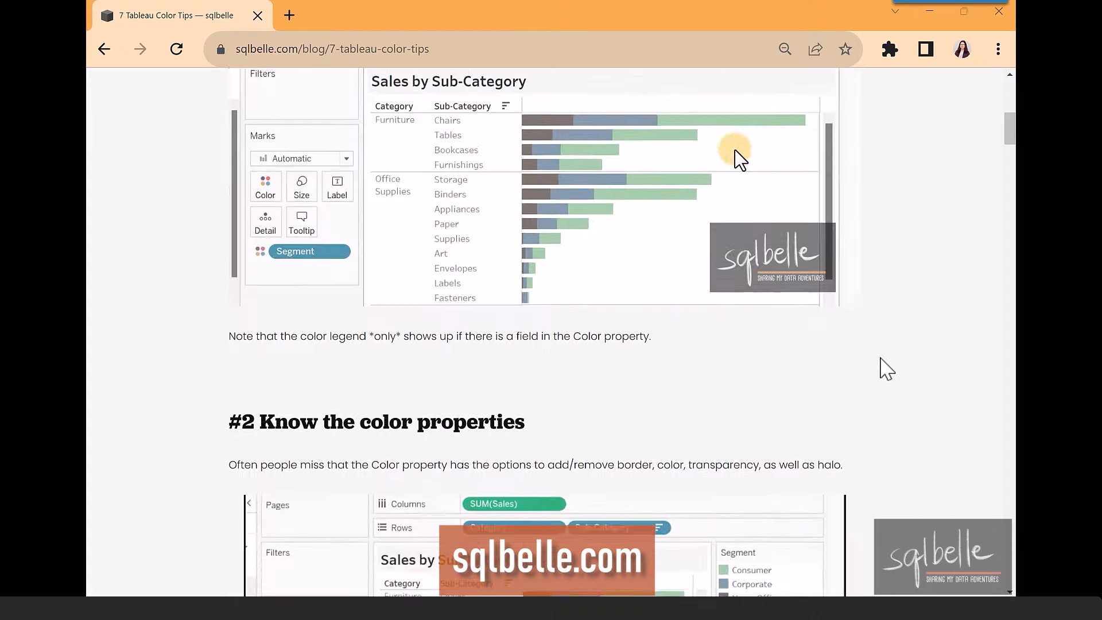
scroll(887, 369, down, 20)
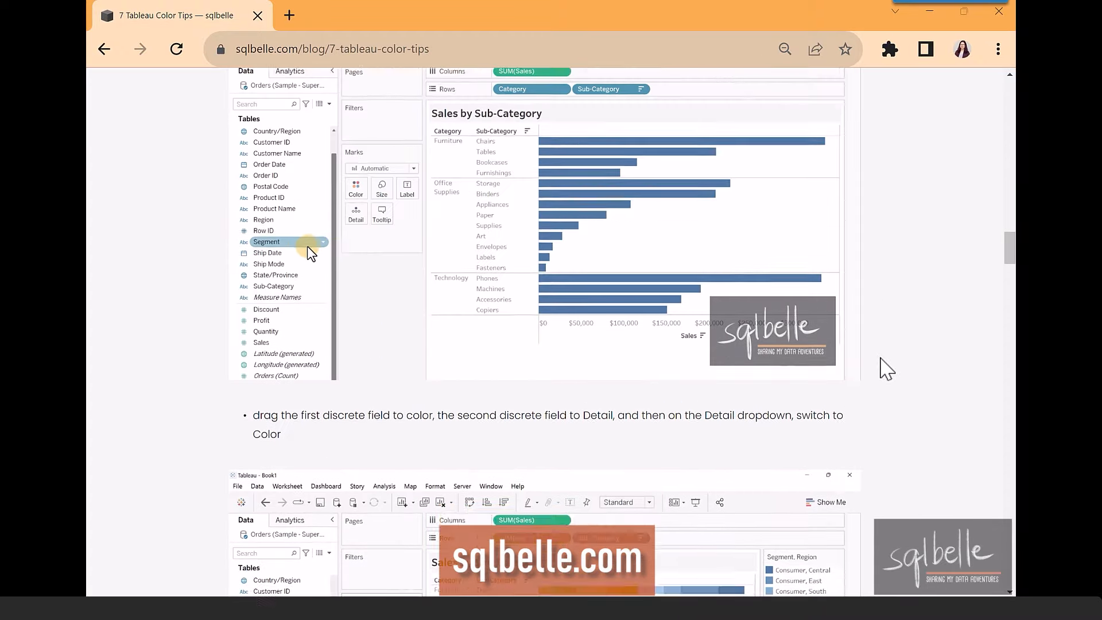
scroll(887, 369, down, 20)
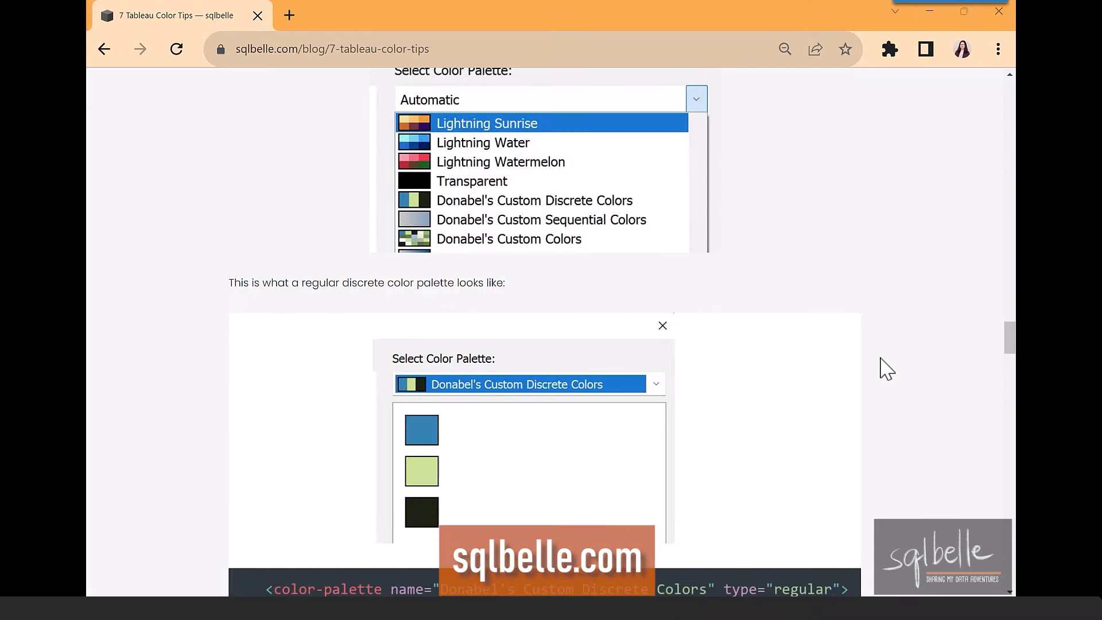
scroll(887, 369, down, 20)
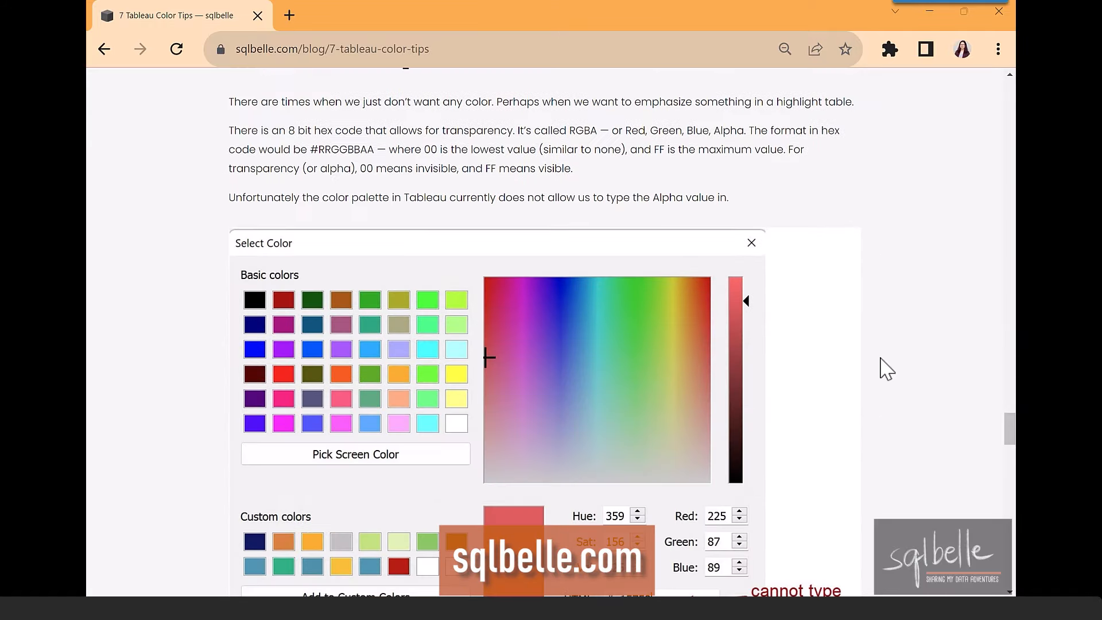
scroll(887, 370, down, 20)
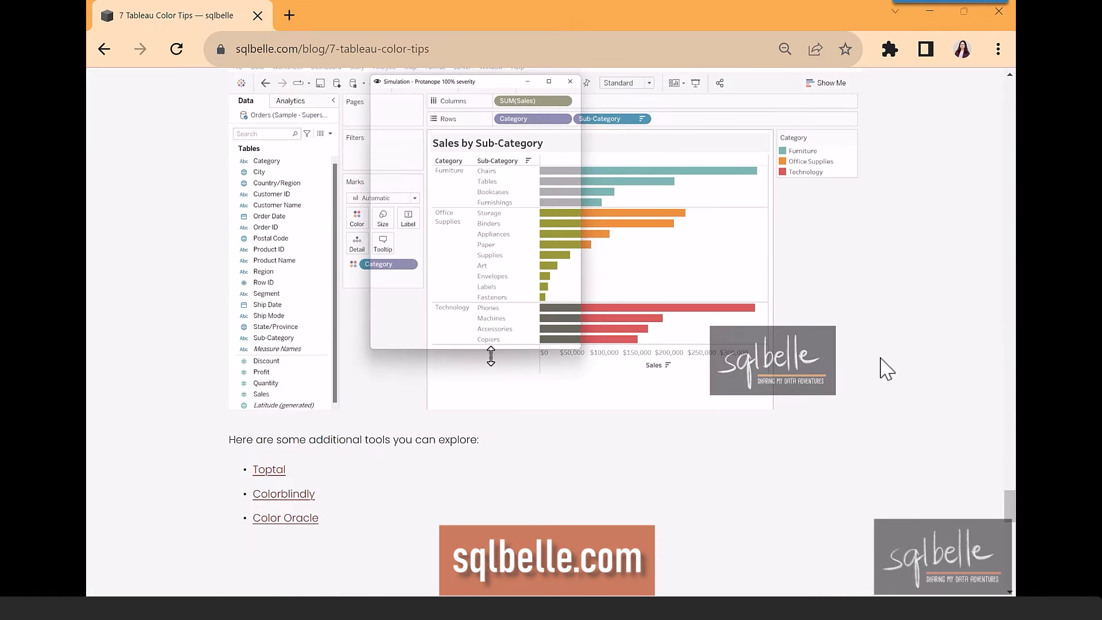